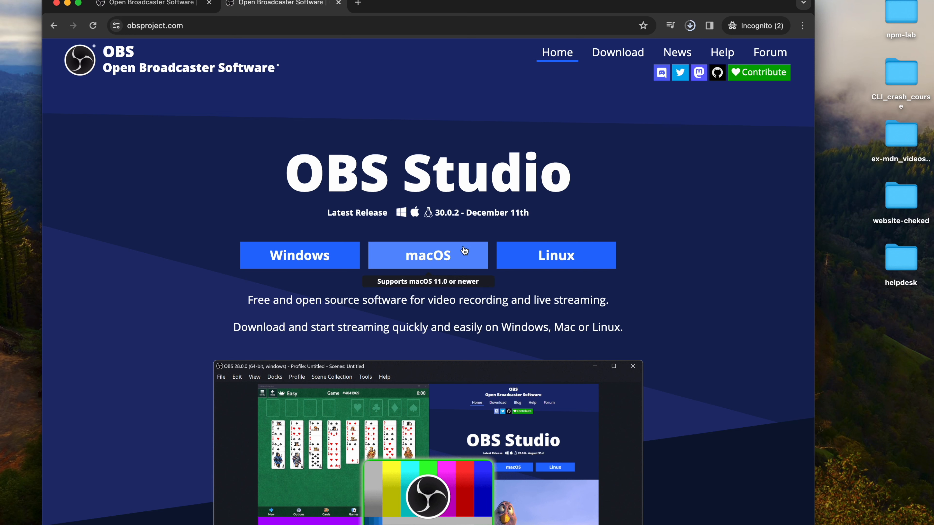
Download OBS Studio for macOS (Apple Silicon) and save the installer to the Desktop.
left_click(449, 264)
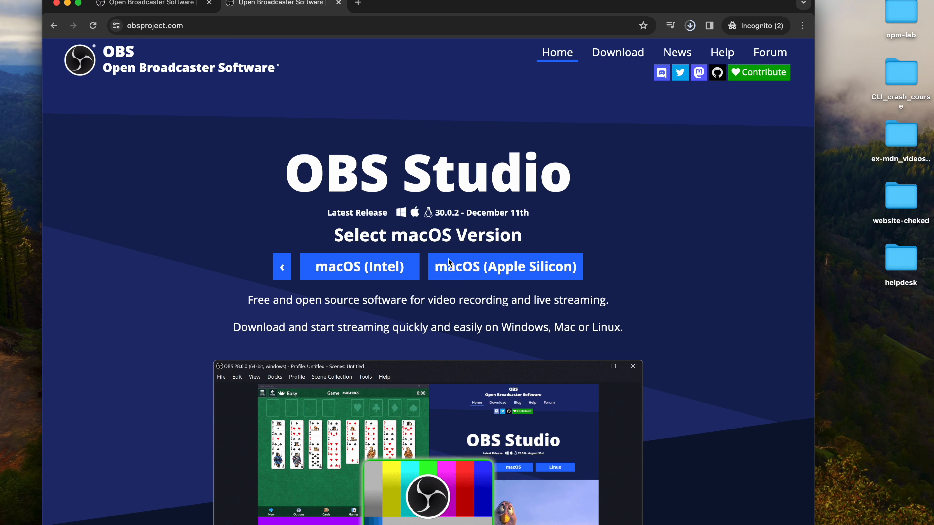
left_click(502, 278)
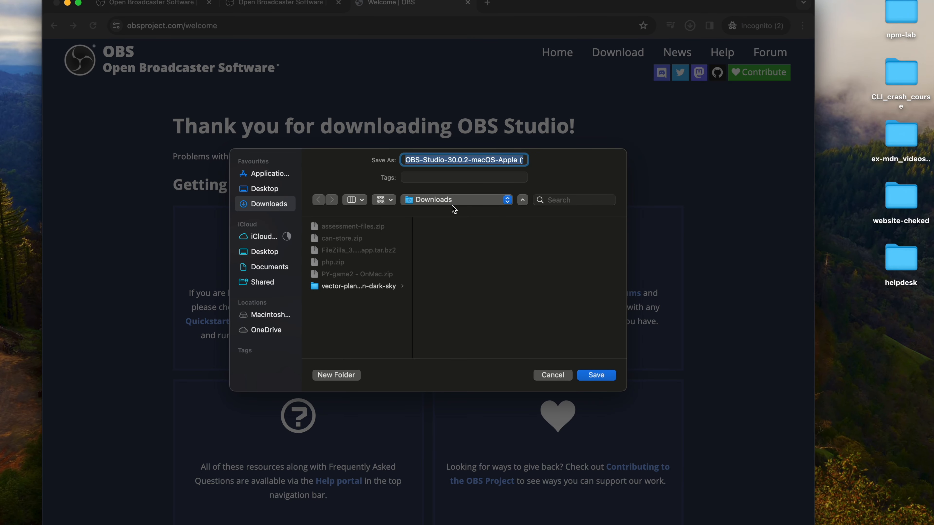
left_click(266, 189)
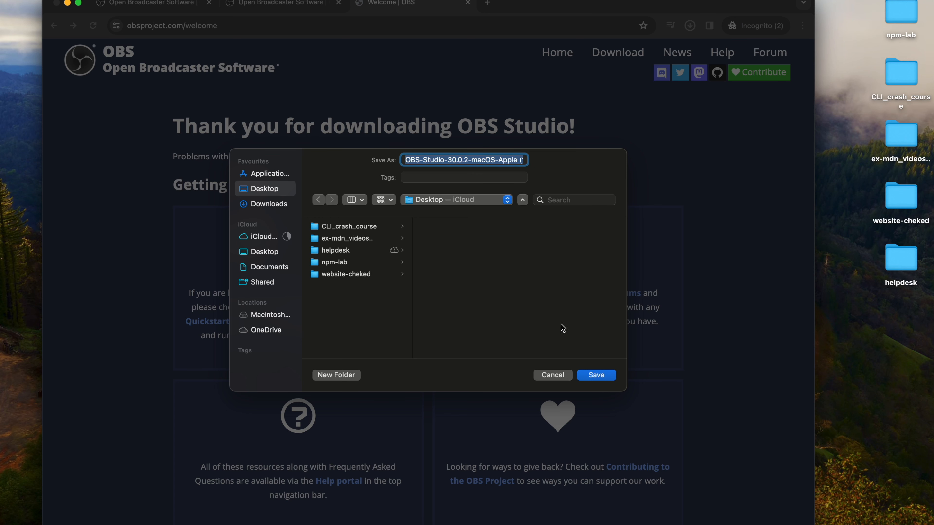
left_click(593, 375)
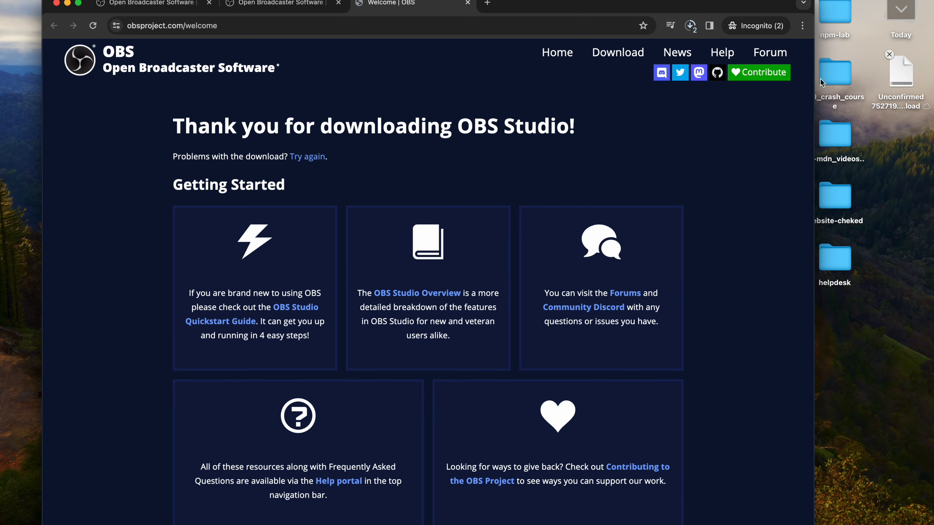
Open the downloaded OBS Studio disk image from the desktop and copy OBS into the Applications folder.
key("super+h")
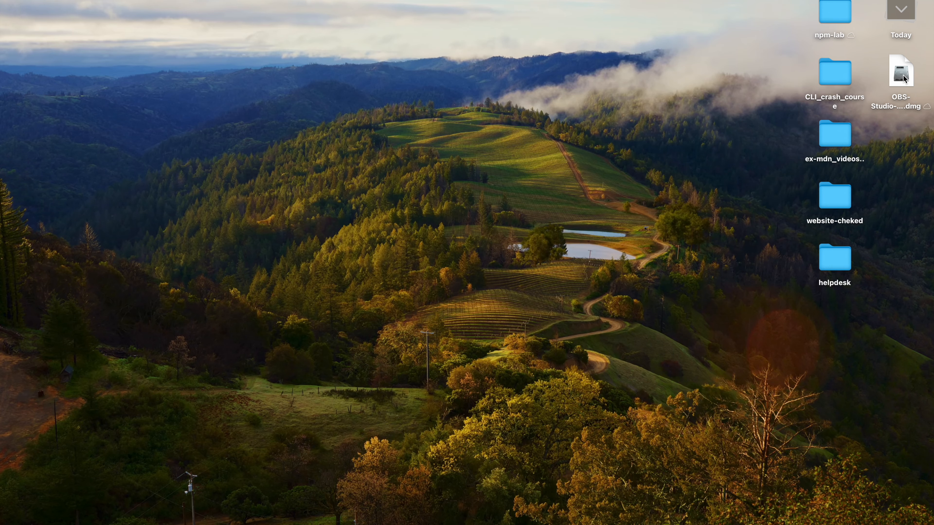
left_click(902, 74)
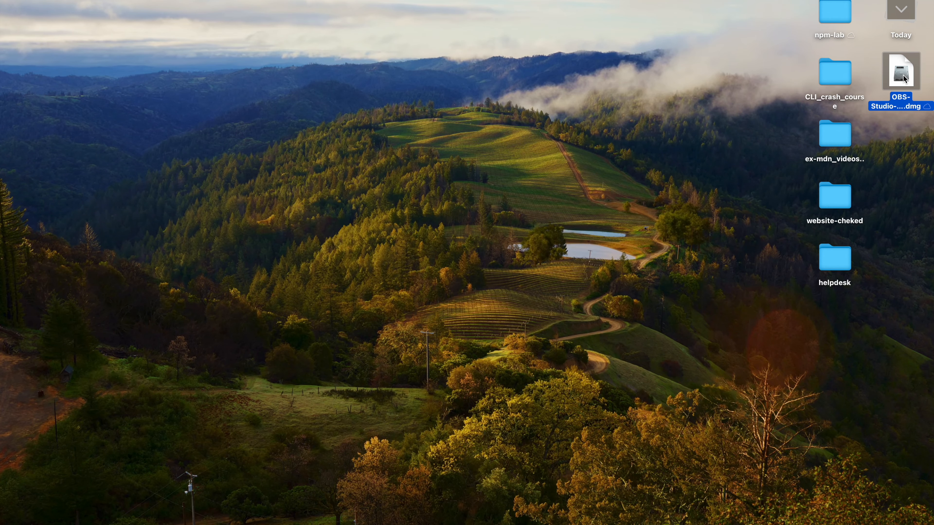
double_click(903, 76)
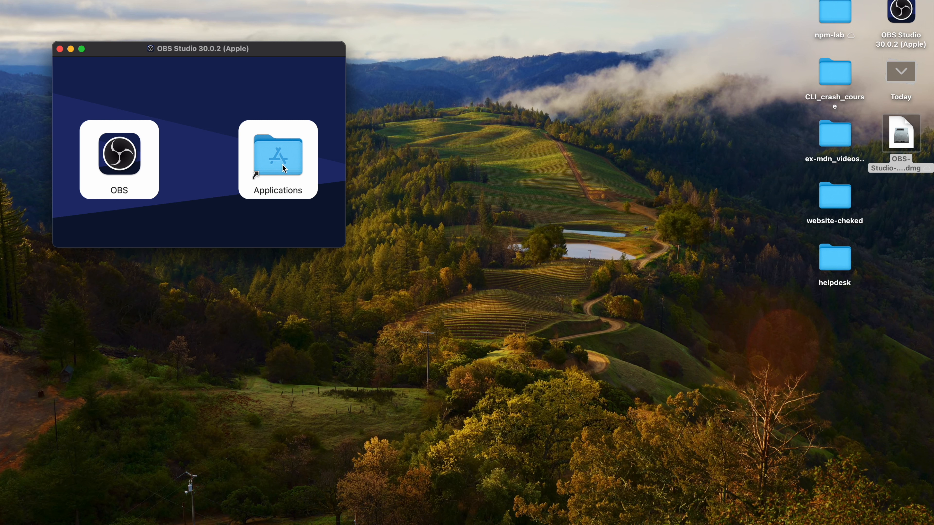
left_click_drag(128, 159, 287, 162)
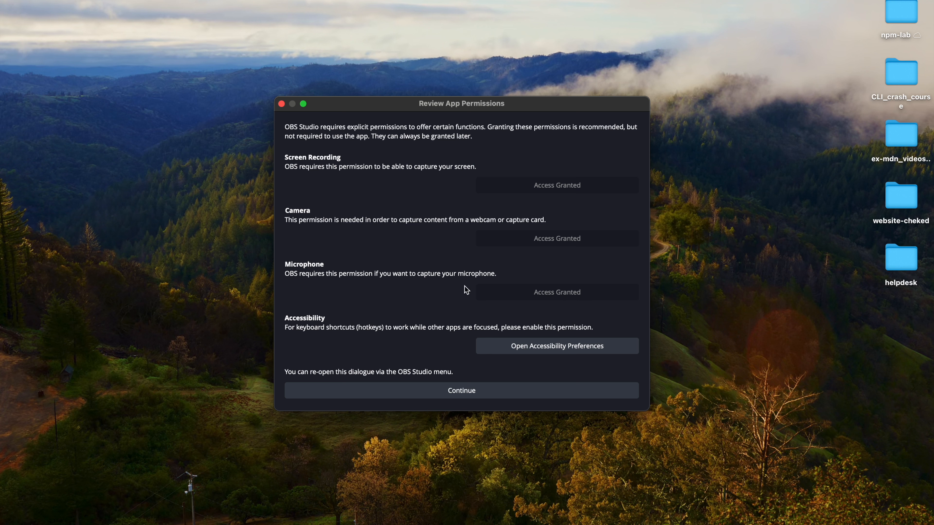
Continue past the app permissions review and set the Auto-Configuration Wizard to optimise just for recording.
left_click(477, 393)
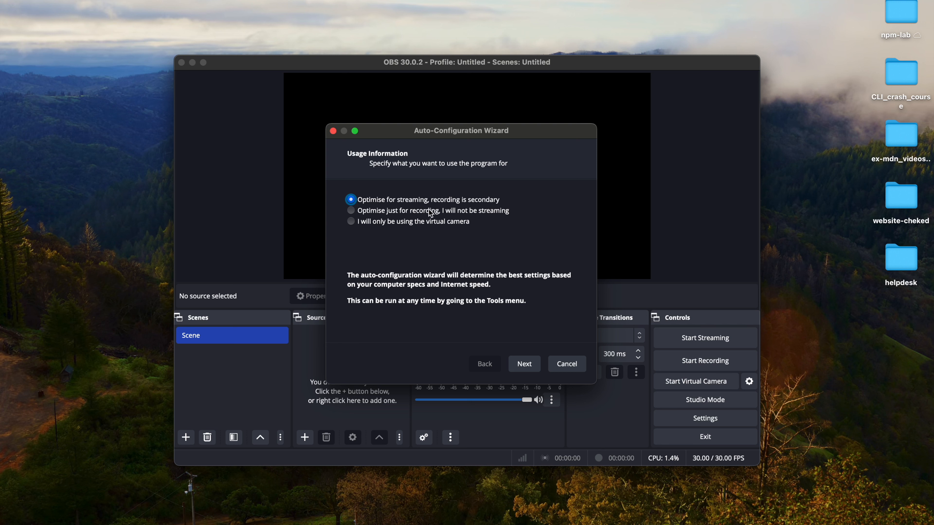
left_click(261, 0)
left_click(532, 365)
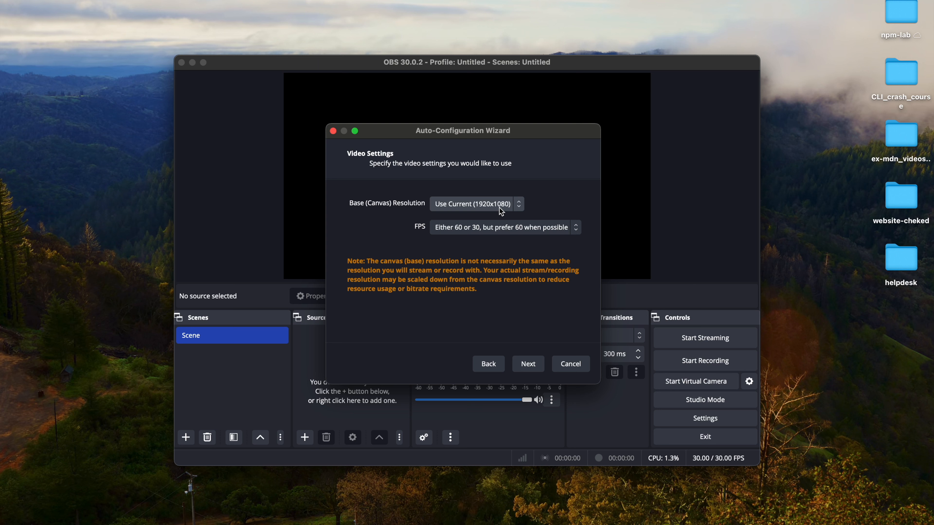
Keep the current 1920x1080 base resolution, set the FPS to 30, and apply the wizard's recommended settings.
left_click(522, 208)
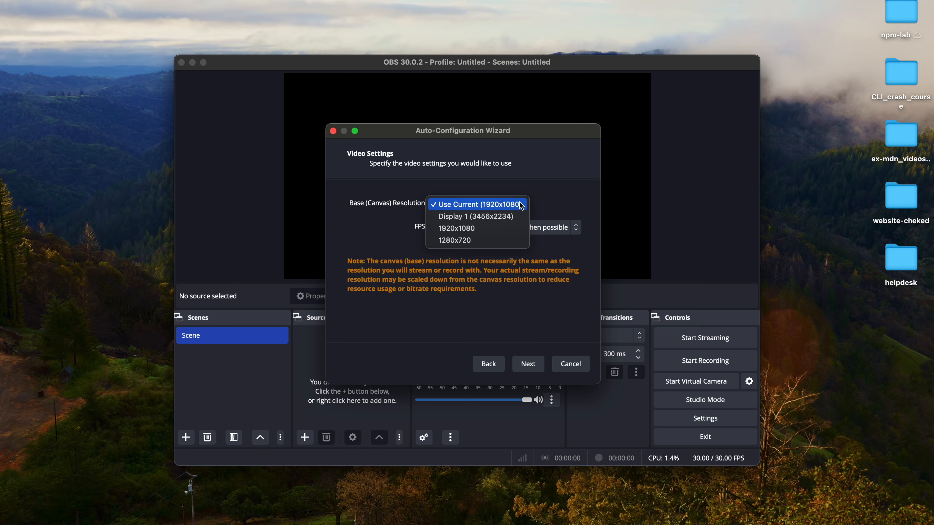
left_click(548, 206)
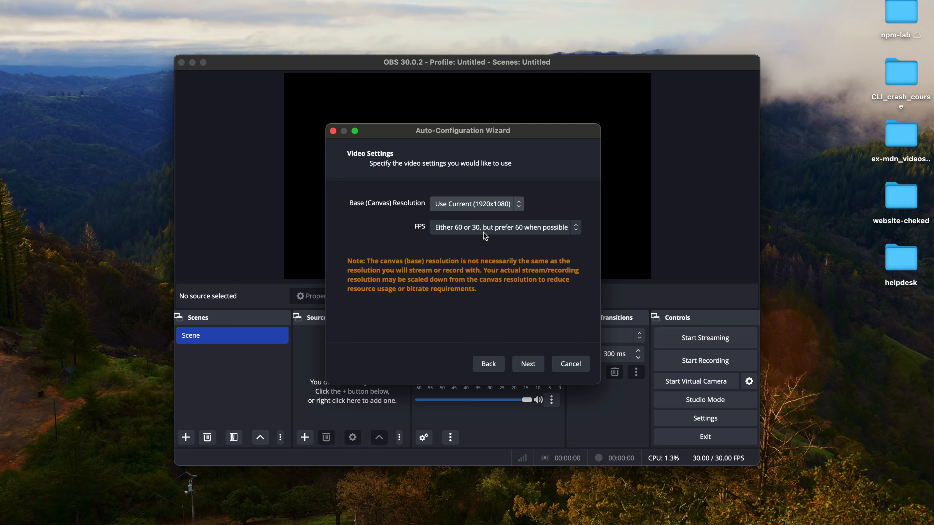
left_click(577, 230)
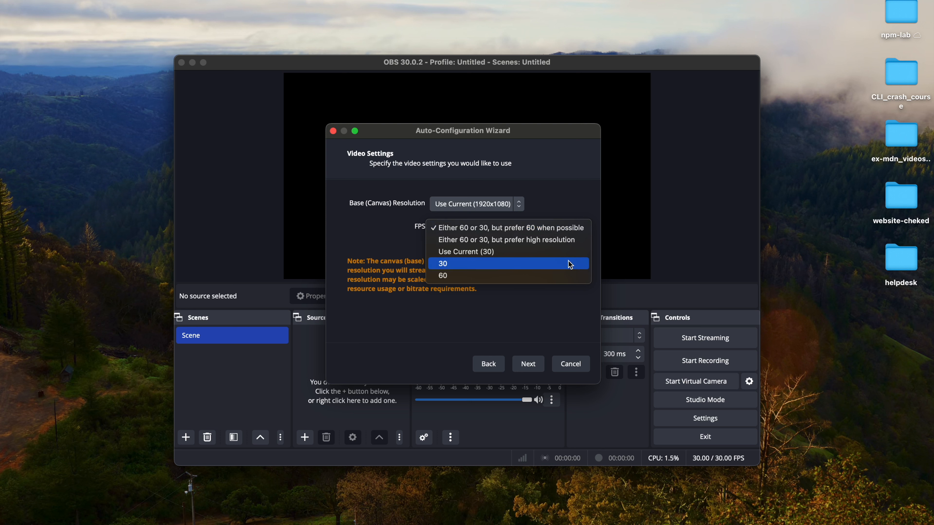
left_click(568, 261)
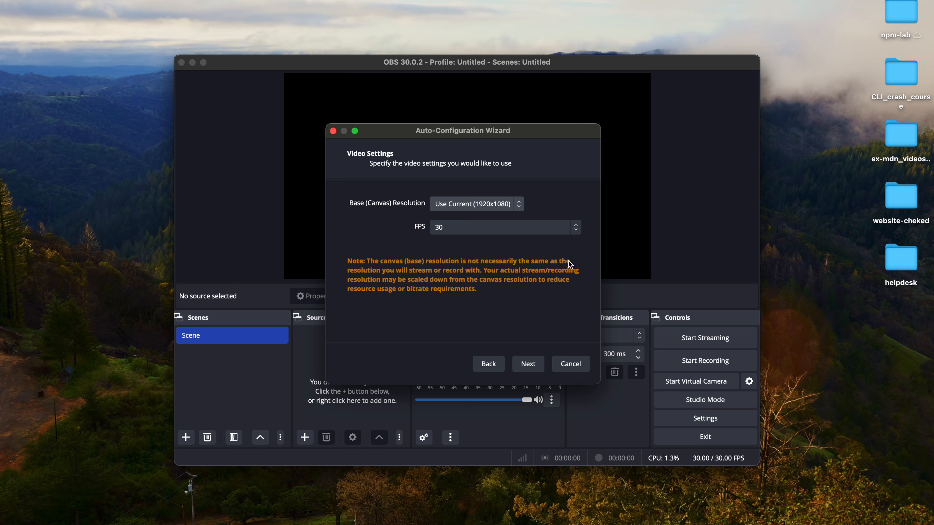
left_click(533, 367)
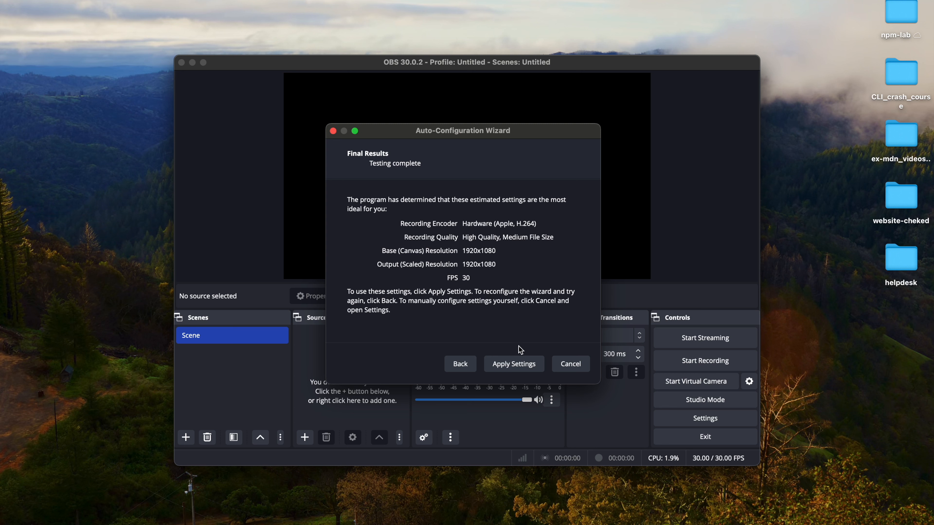
left_click(515, 371)
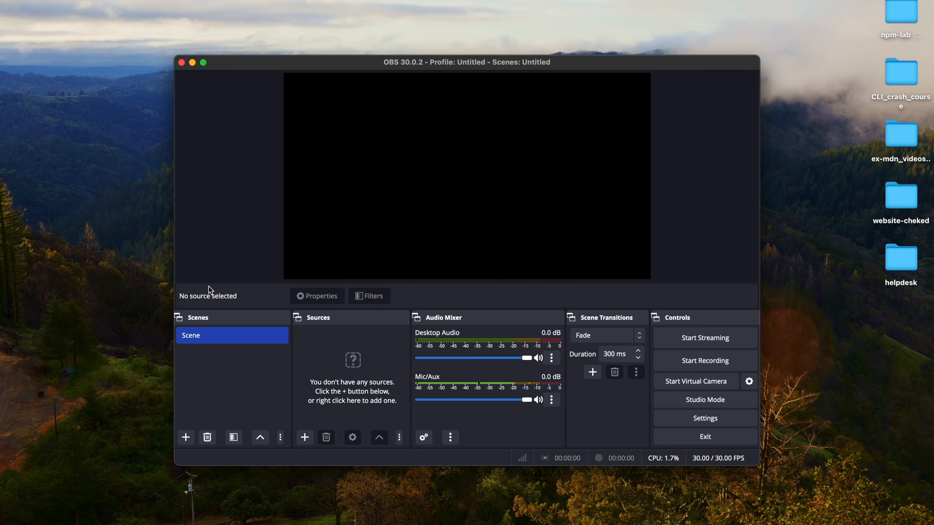
Enlarge the OBS window so it fills most of the desktop height.
left_click_drag(175, 465, 125, 513)
left_click_drag(125, 56, 66, 2)
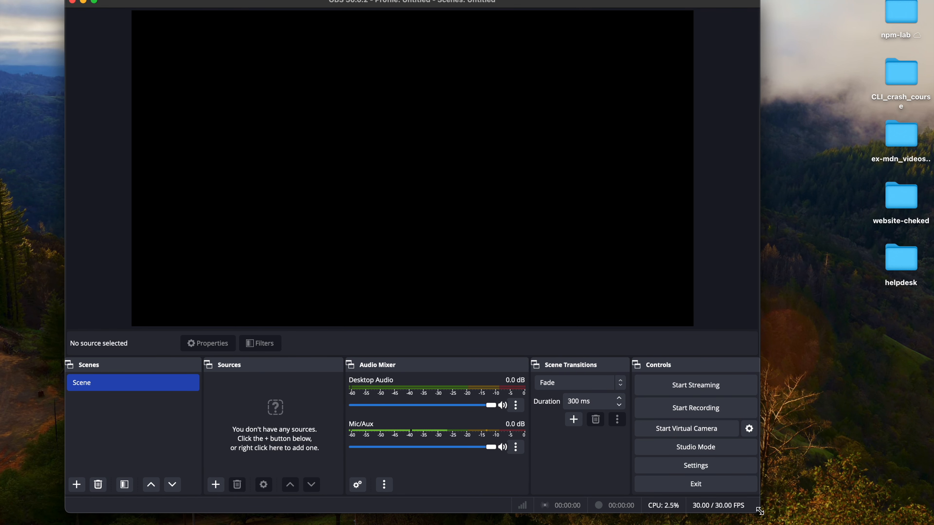
left_click_drag(759, 507, 847, 524)
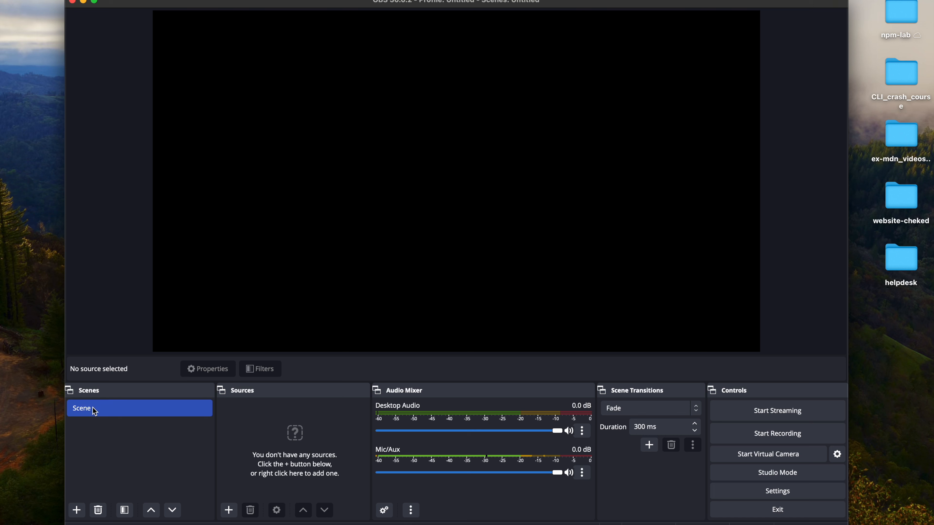
Keep the existing scene and add a new macOS Screen Capture source to it under its default name.
left_click(77, 511)
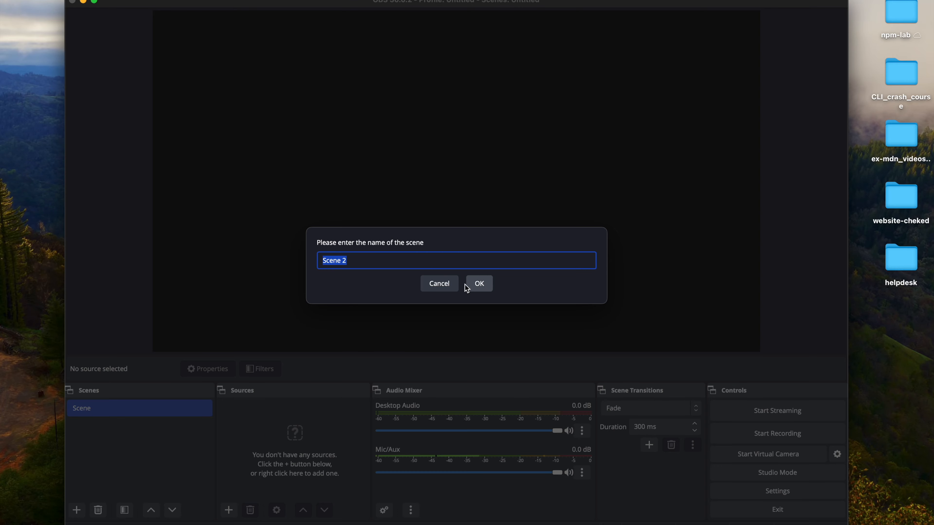
left_click(444, 285)
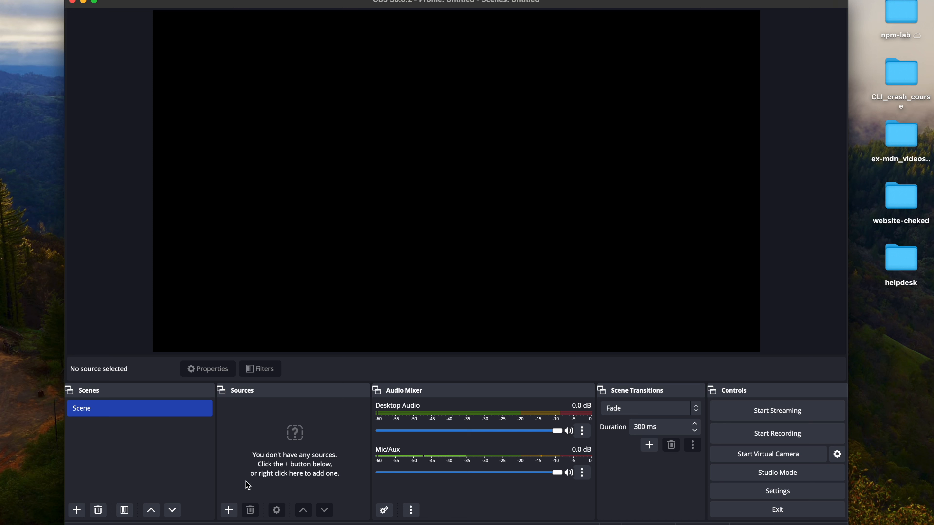
left_click(229, 510)
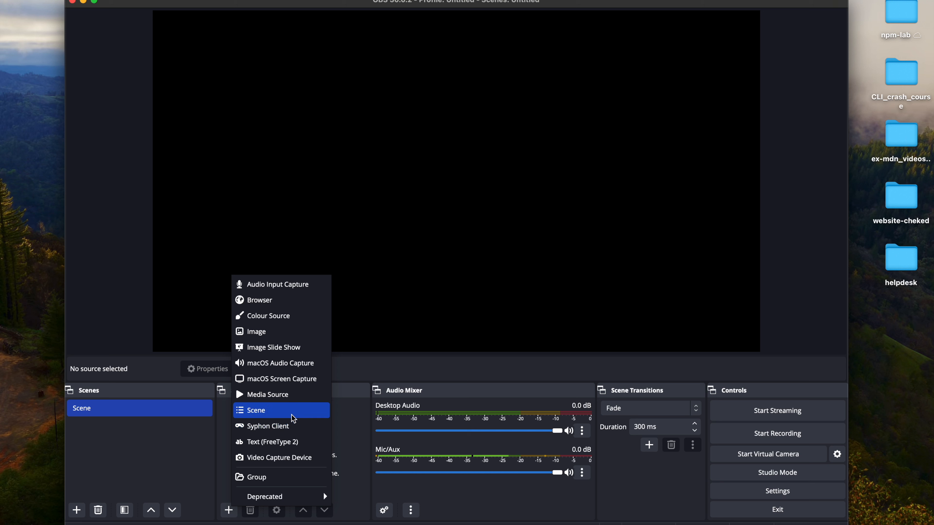
left_click(287, 386)
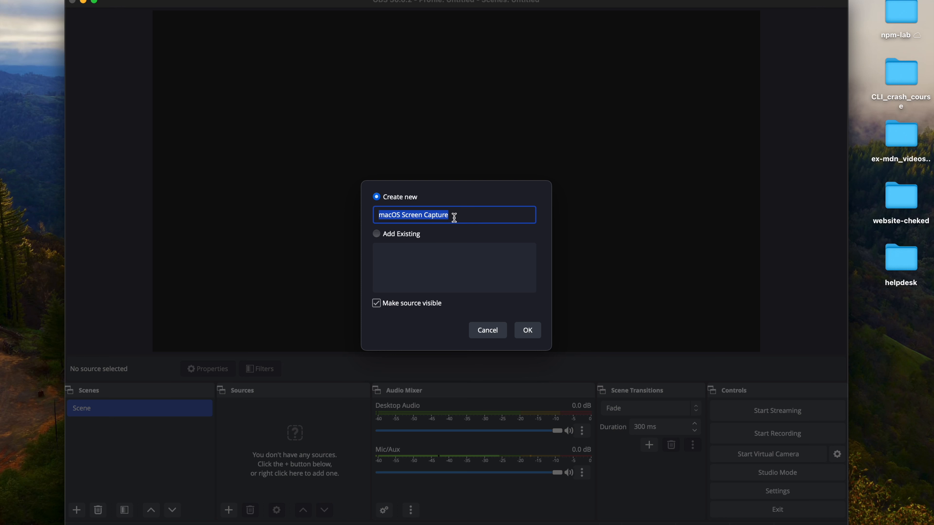
left_click(528, 331)
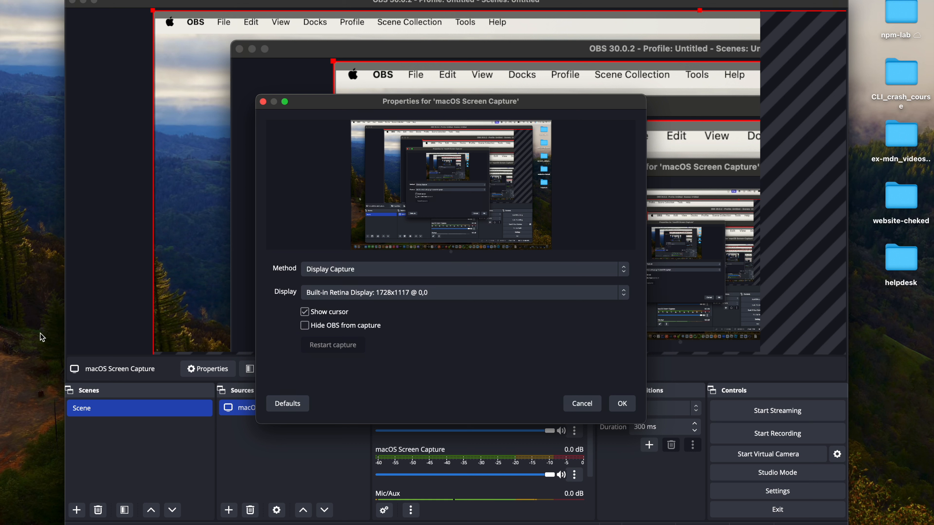
Try hiding OBS from the capture, leave that option off, and accept the Display Capture properties.
left_click(304, 326)
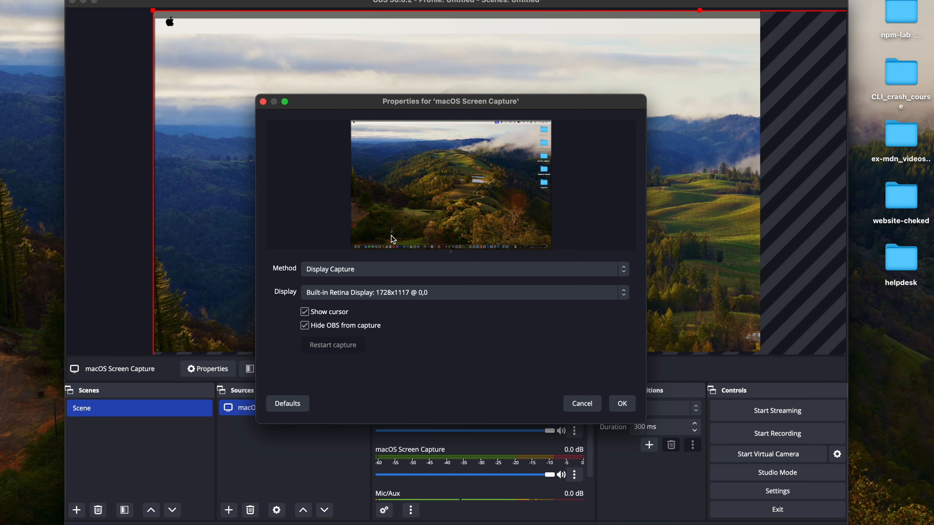
left_click(305, 327)
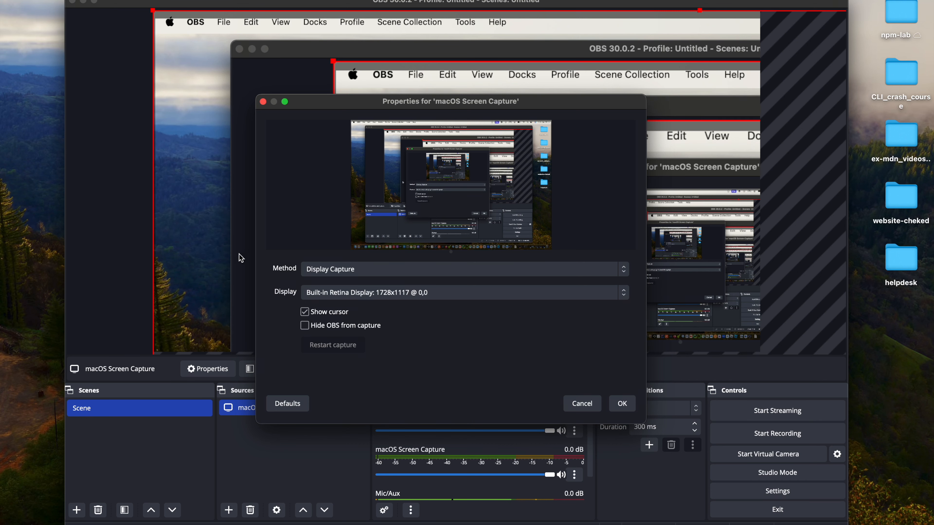
left_click_drag(328, 102, 254, 425)
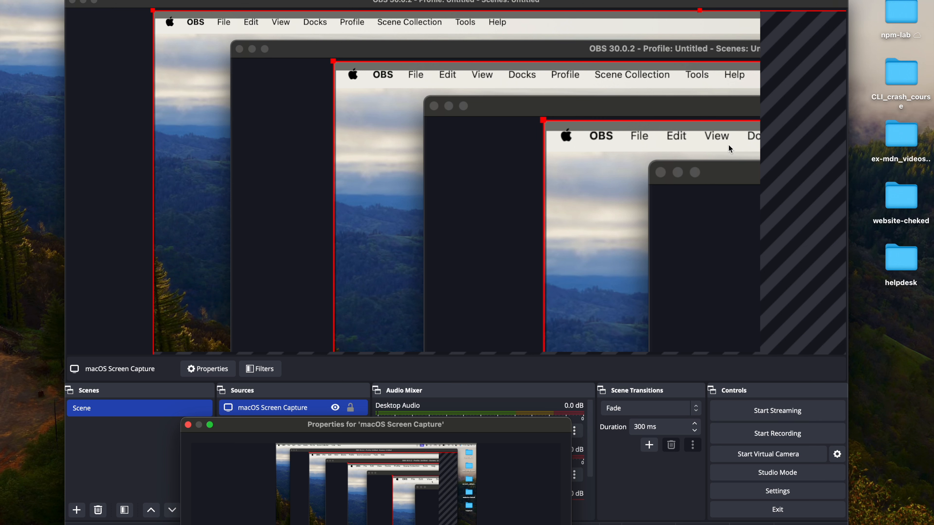
left_click_drag(472, 428, 444, 269)
left_click(202, 489)
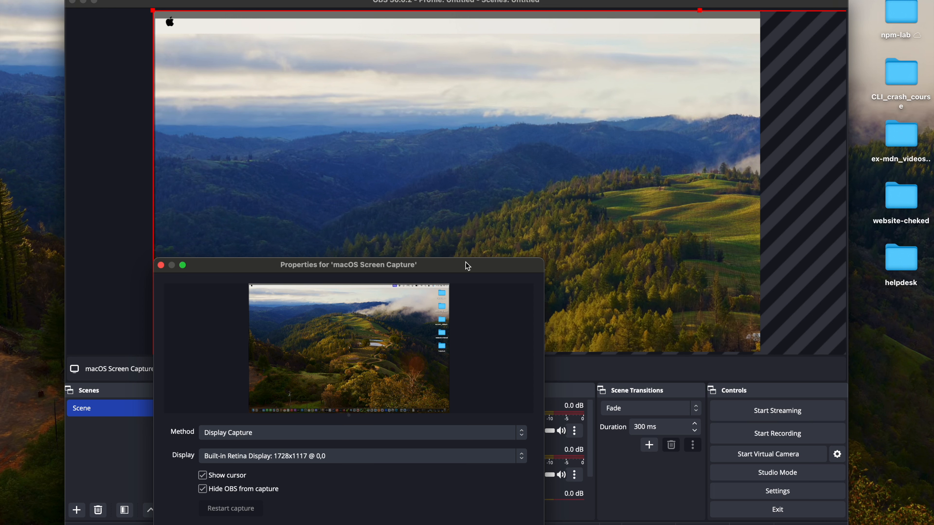
left_click_drag(468, 265, 492, 124)
left_click(226, 344)
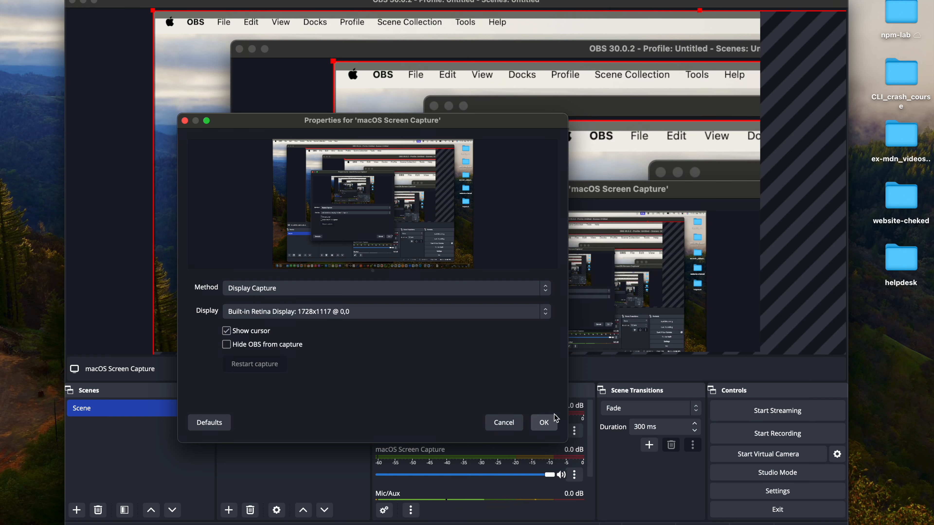
left_click(553, 426)
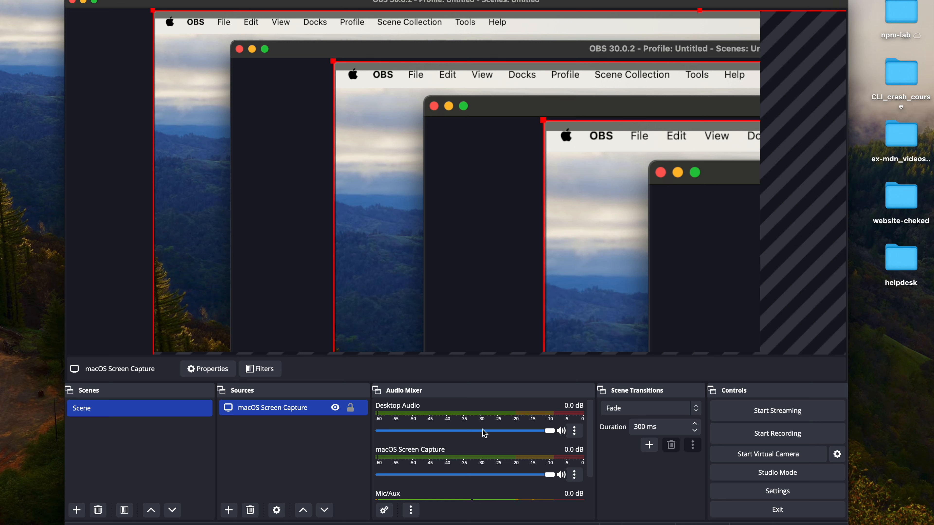
Examine the Desktop Audio, macOS Screen Capture and Mic/Aux channels in the audio mixer.
scroll(484, 433, "down", 2)
scroll(486, 436, "up", 2)
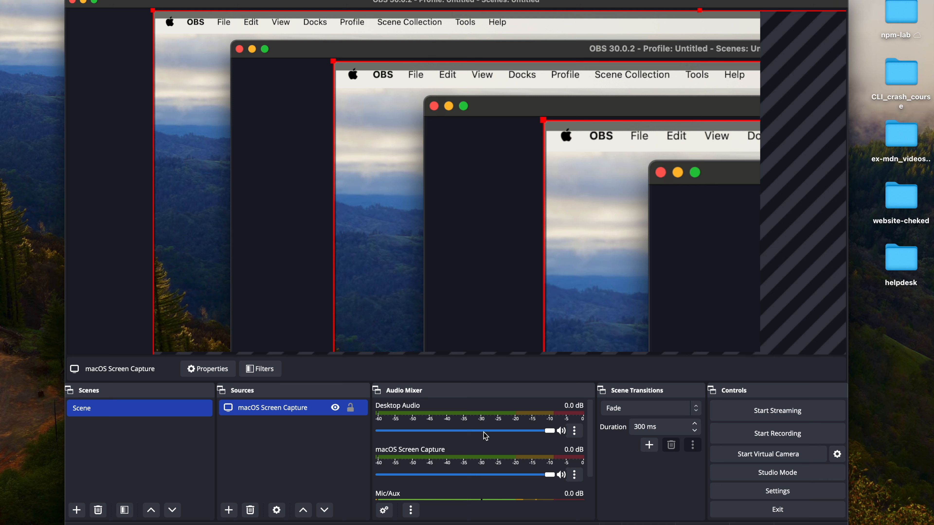
scroll(486, 444, "down", 2)
scroll(487, 446, "up", 2)
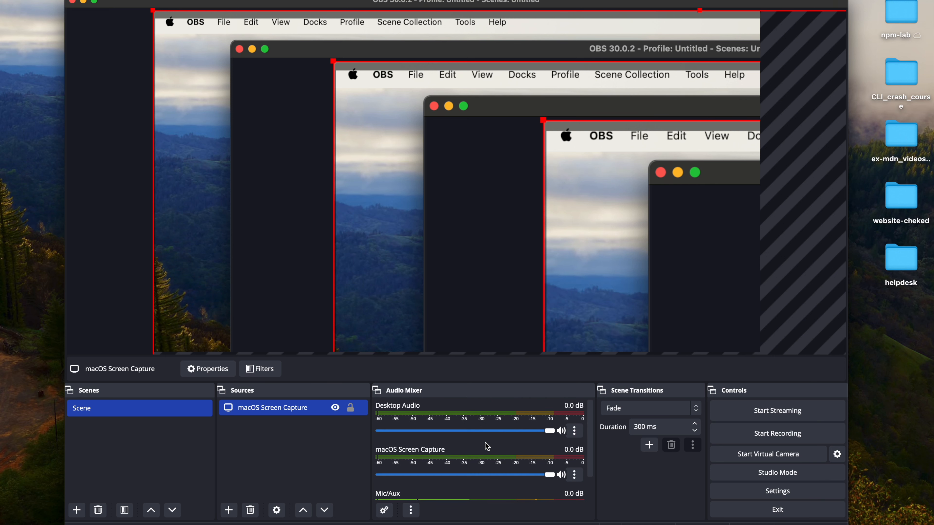
scroll(487, 446, "down", 3)
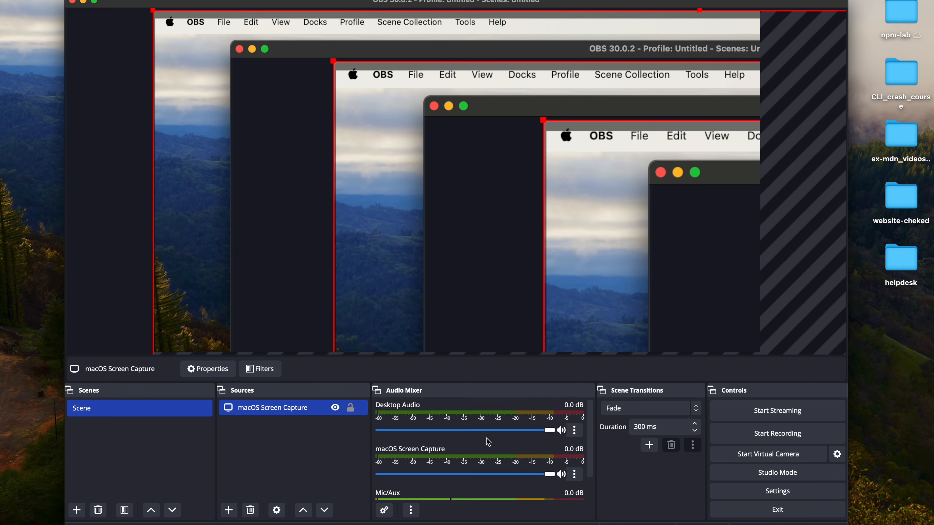
scroll(488, 441, "up", 2)
scroll(489, 442, "up", 1)
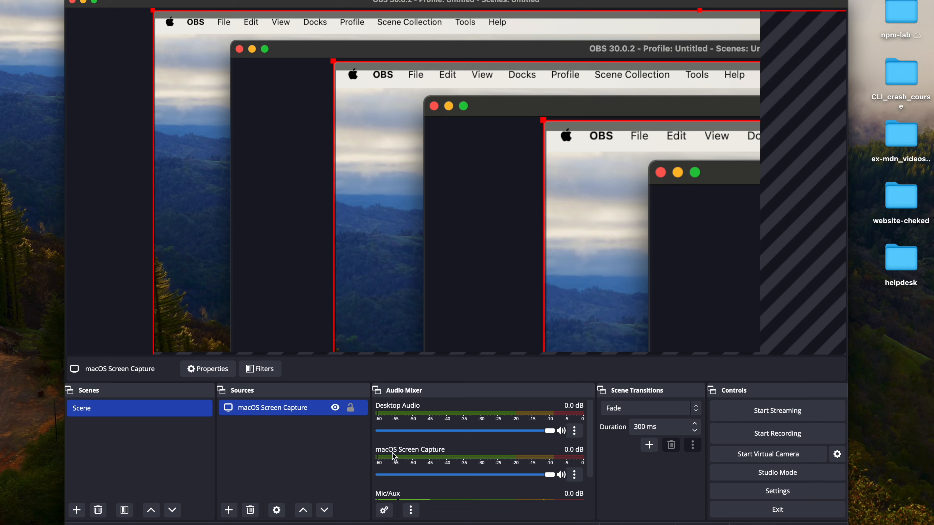
Toggle the Mic/Aux mute on and off, examine its available input devices, and leave its properties without changing the device.
scroll(426, 459, "down", 3)
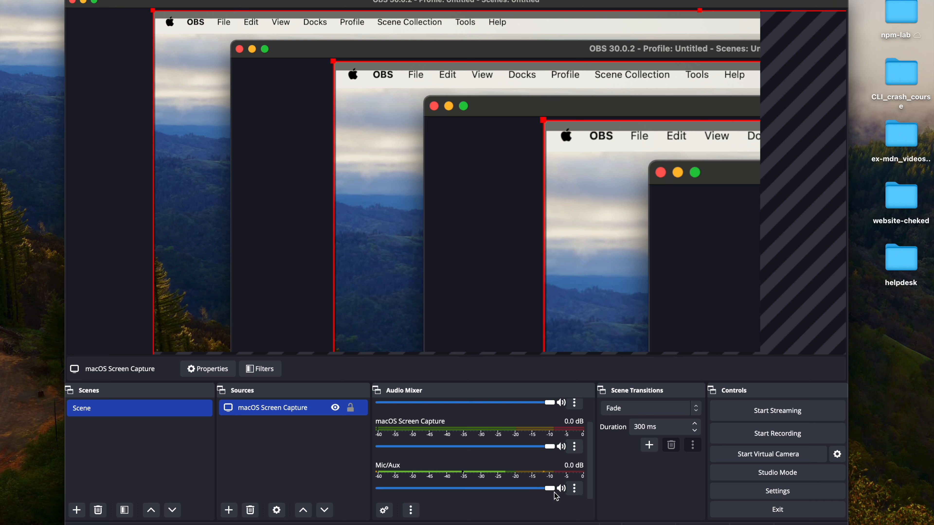
left_click(561, 489)
left_click(562, 491)
left_click(575, 491)
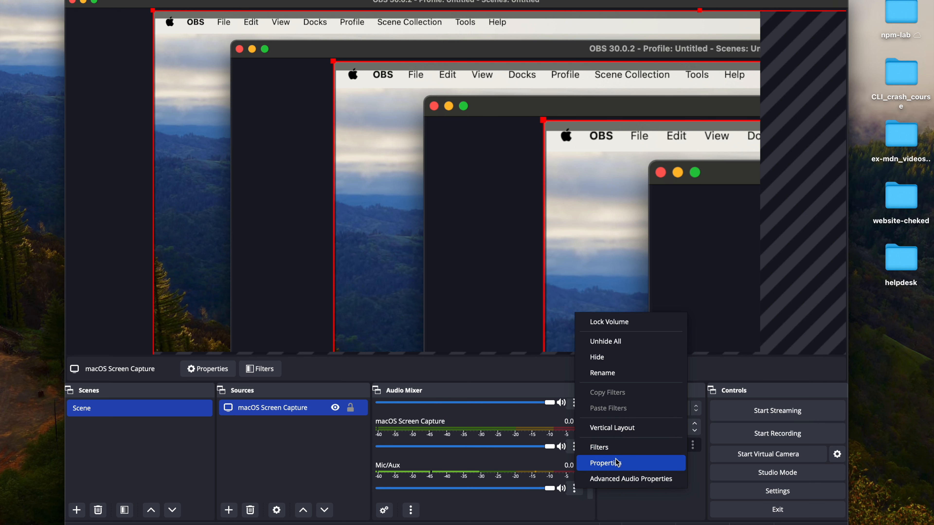
left_click(616, 470)
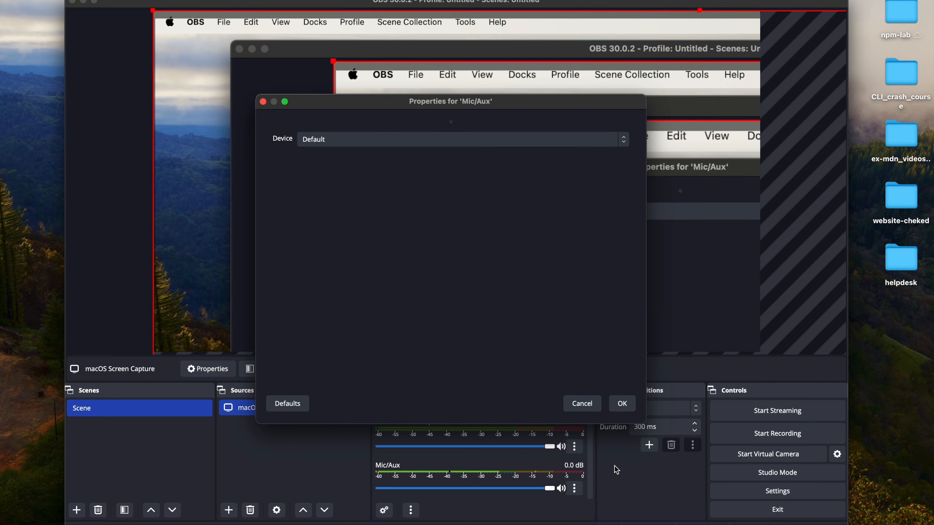
left_click(625, 140)
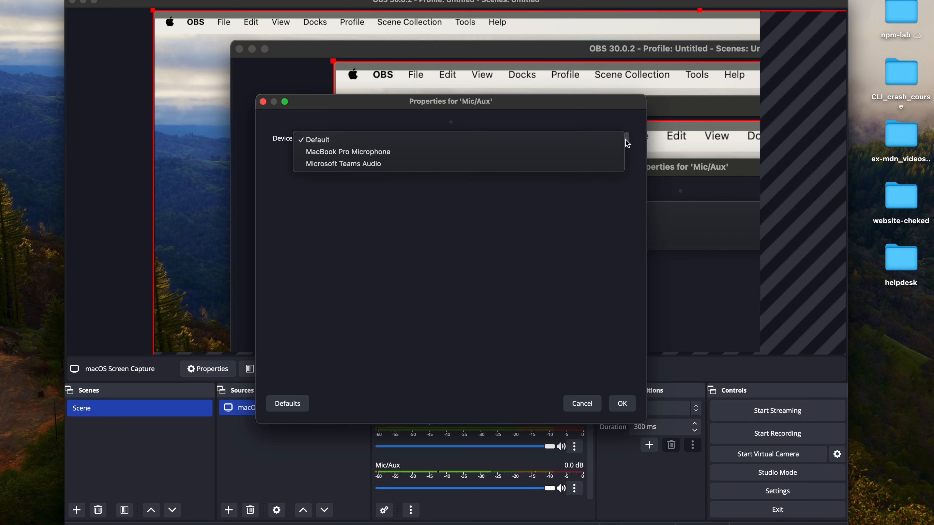
left_click(592, 408)
left_click(586, 404)
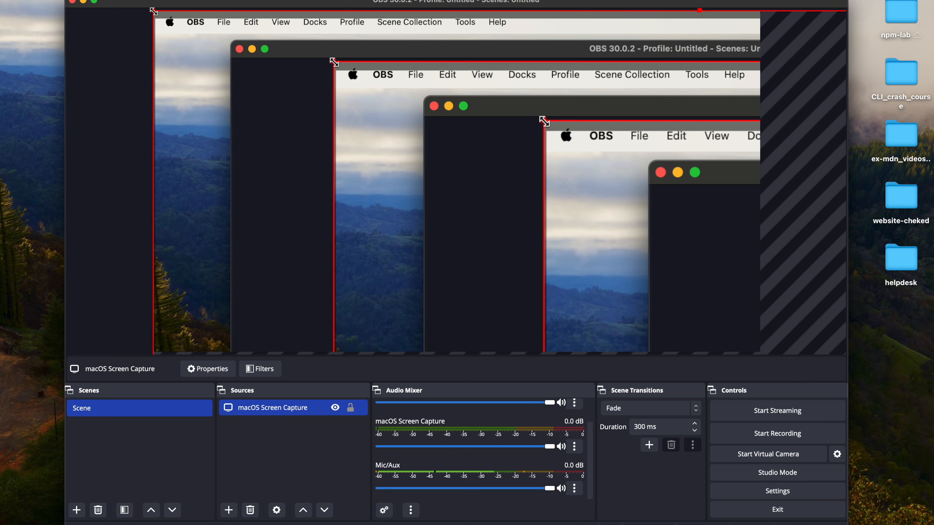
Shrink the screen capture source from its upper-left corner and move it about 13 px from the canvas's left edge and 19 px from its top.
left_click_drag(153, 11, 342, 167)
left_click_drag(398, 201, 227, 100)
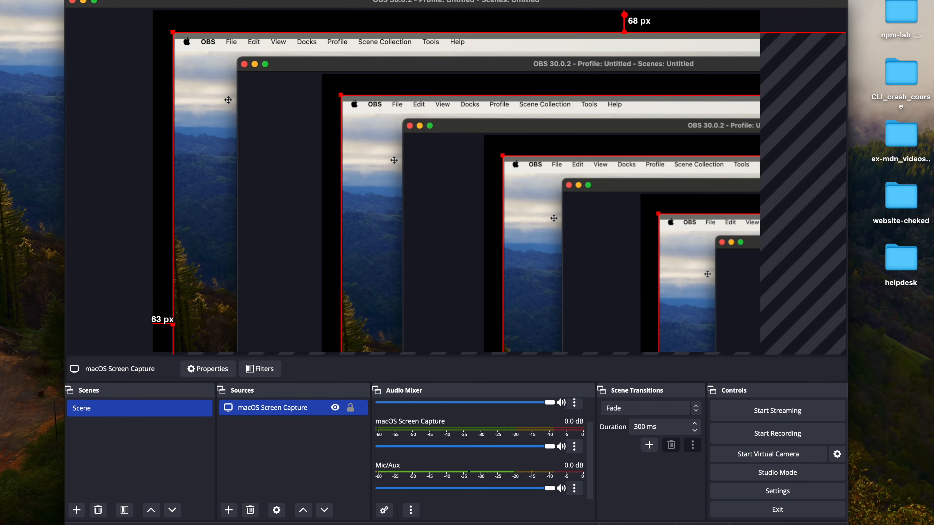
left_click_drag(171, 32, 443, 174)
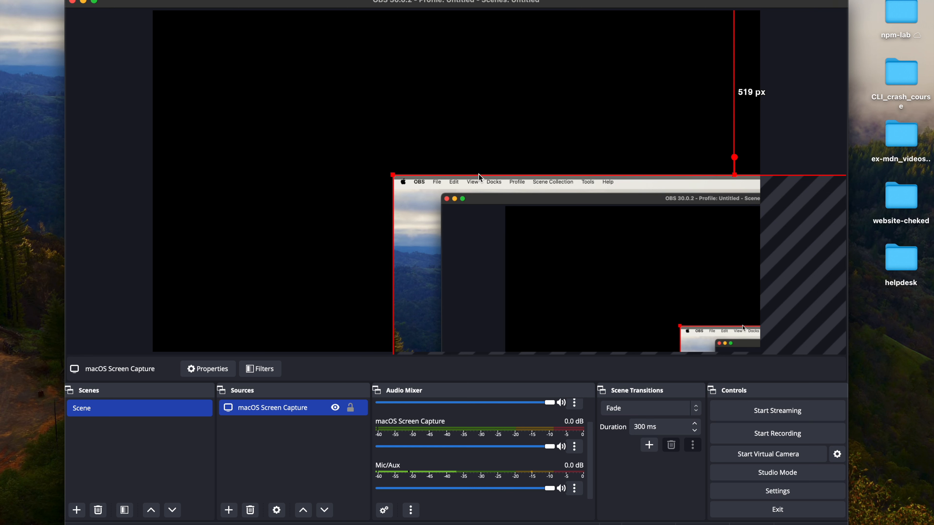
left_click_drag(573, 253, 333, 93)
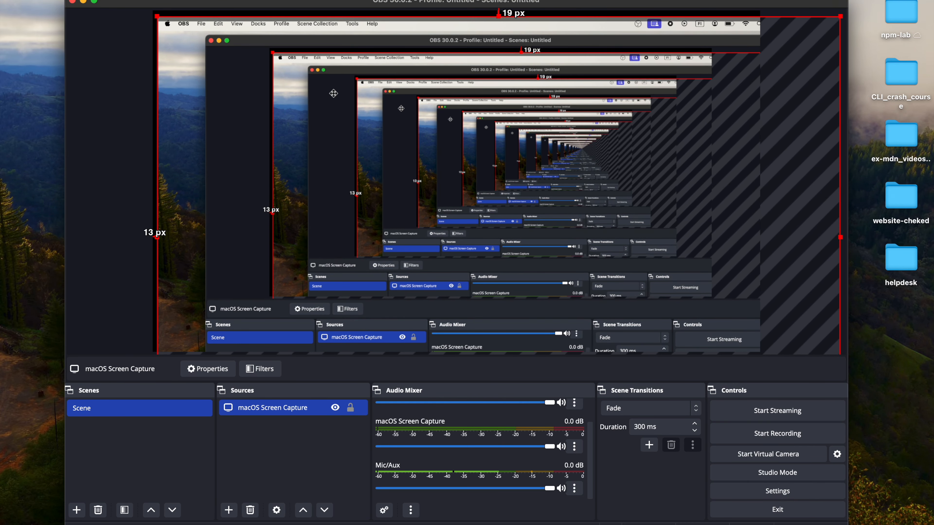
Scale and move the screen capture inside the canvas, with margins of about 136 px left, 191 px right, 9 px top and 41 px bottom, and deselect it.
left_click_drag(839, 16, 741, 73)
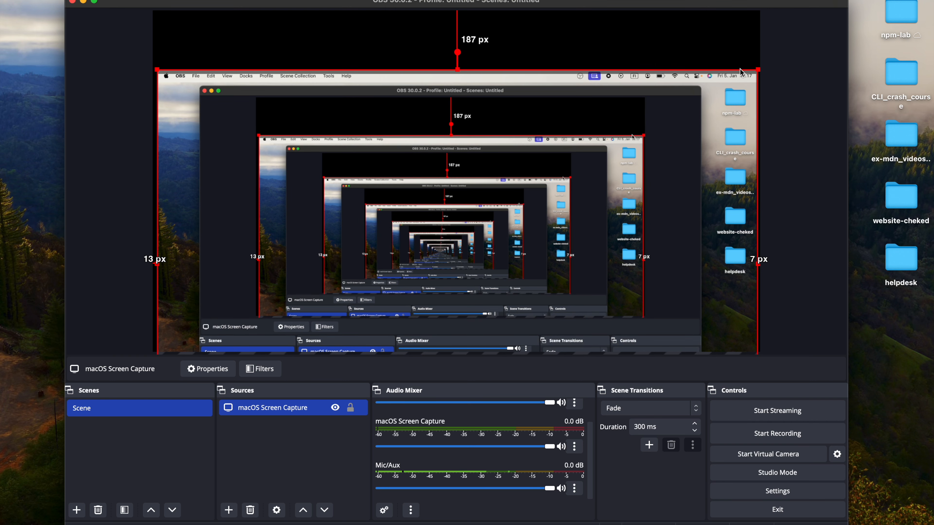
left_click_drag(623, 78, 631, 54)
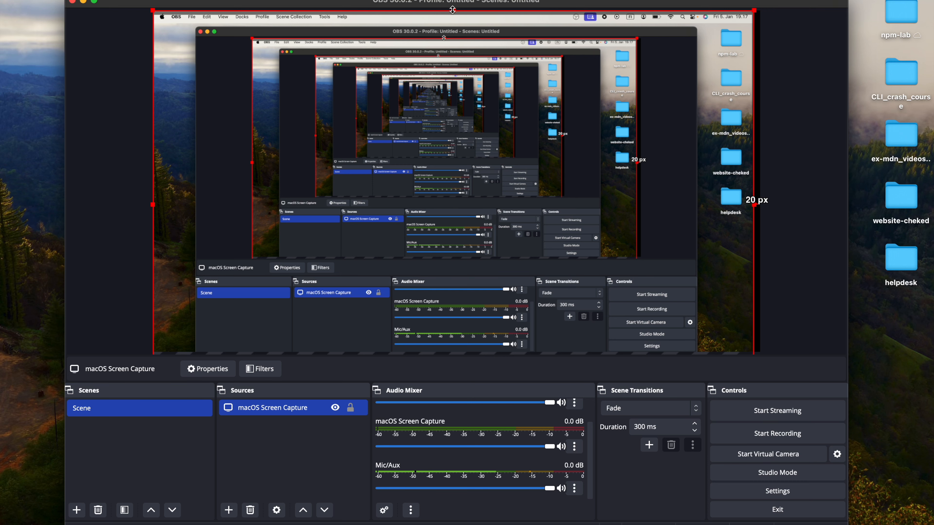
left_click_drag(454, 10, 493, 52)
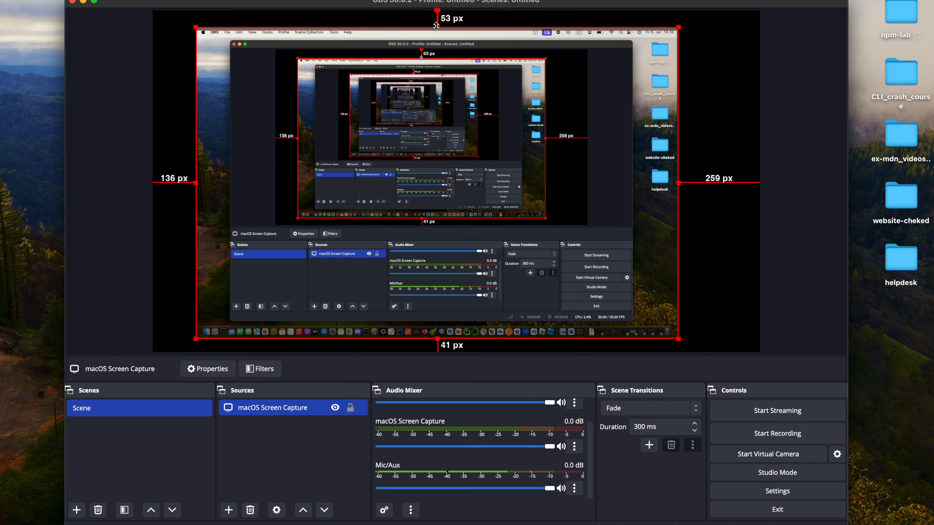
left_click_drag(437, 25, 438, 13)
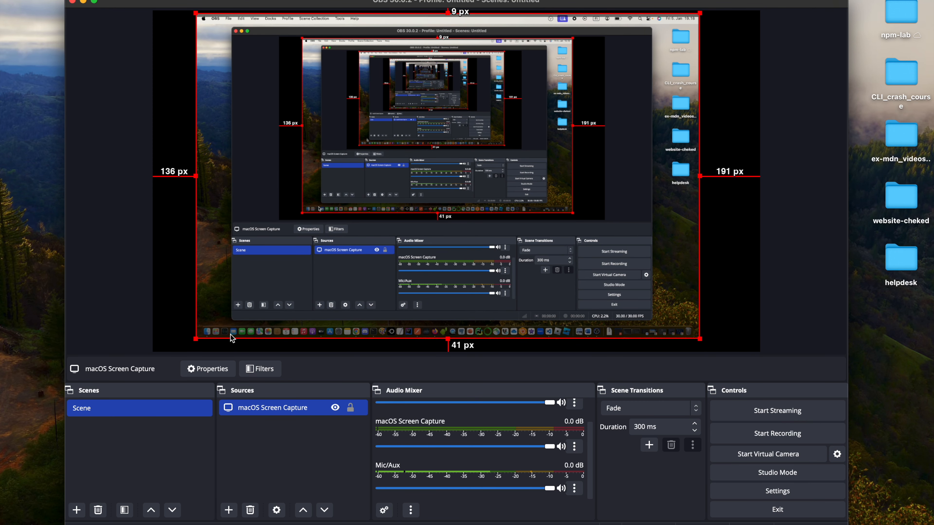
left_click(195, 274)
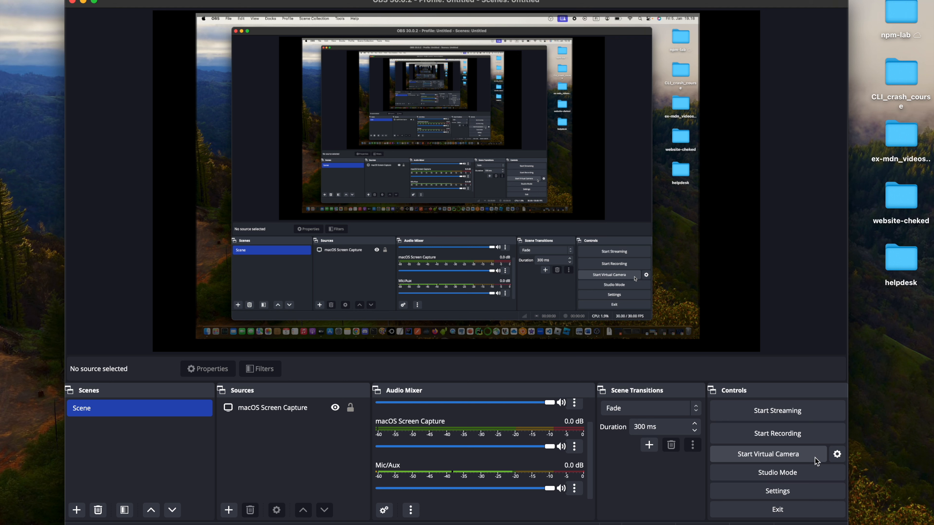
Record the screen, pausing and resuming the recording partway through, and stop the recording.
left_click(786, 437)
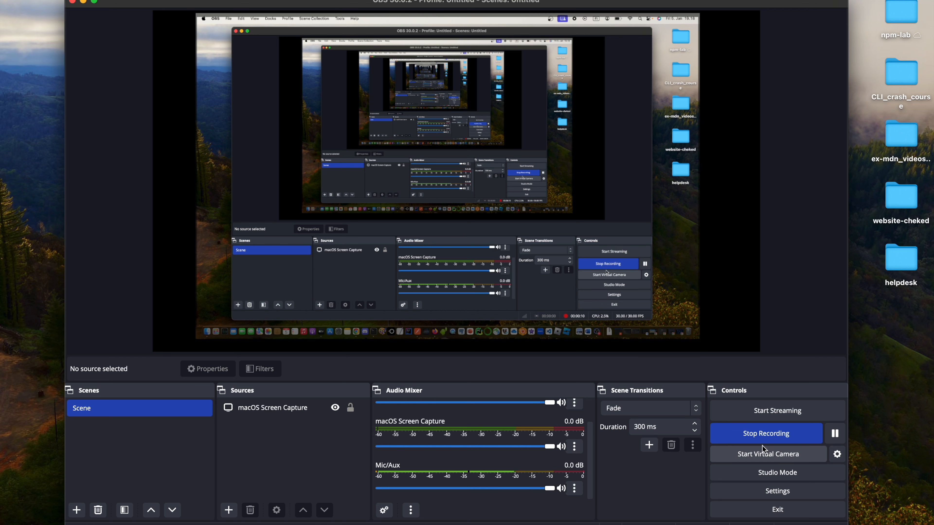
mouse_move(721, 508)
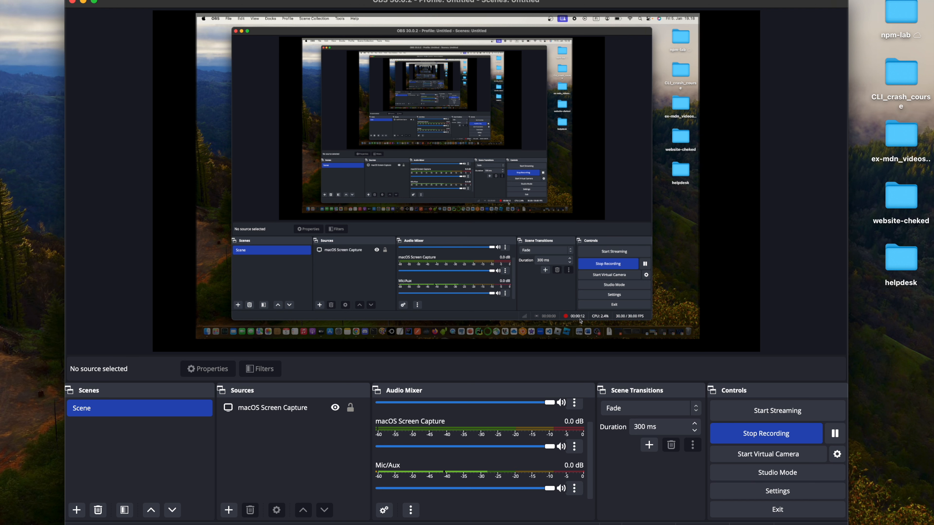
left_click(835, 434)
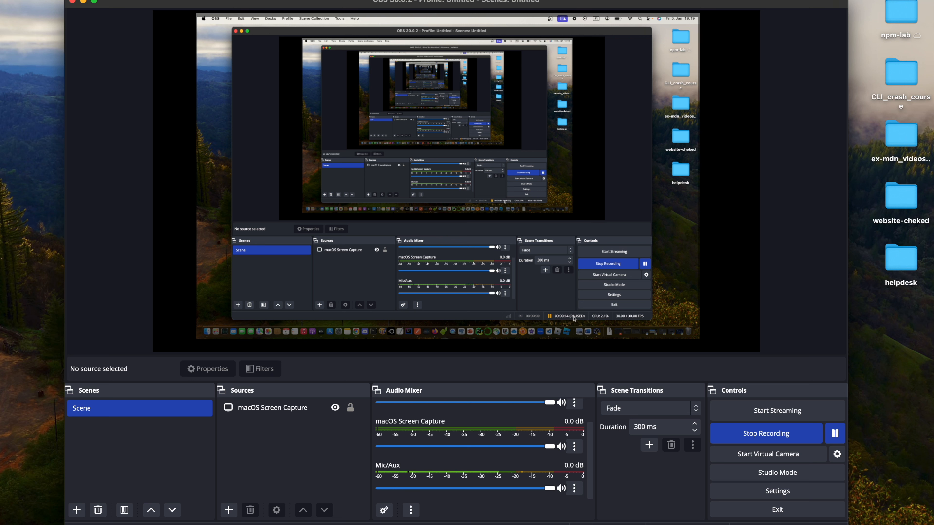
left_click(835, 435)
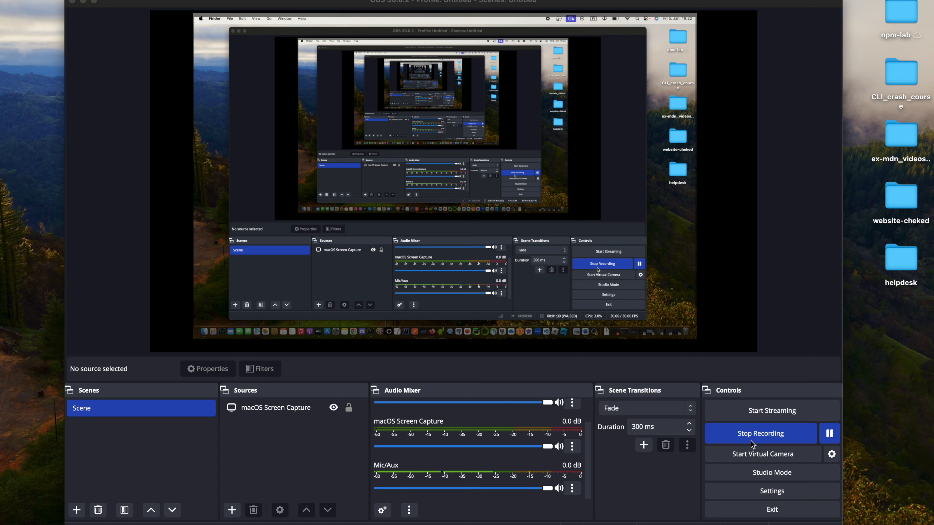
left_click(777, 439)
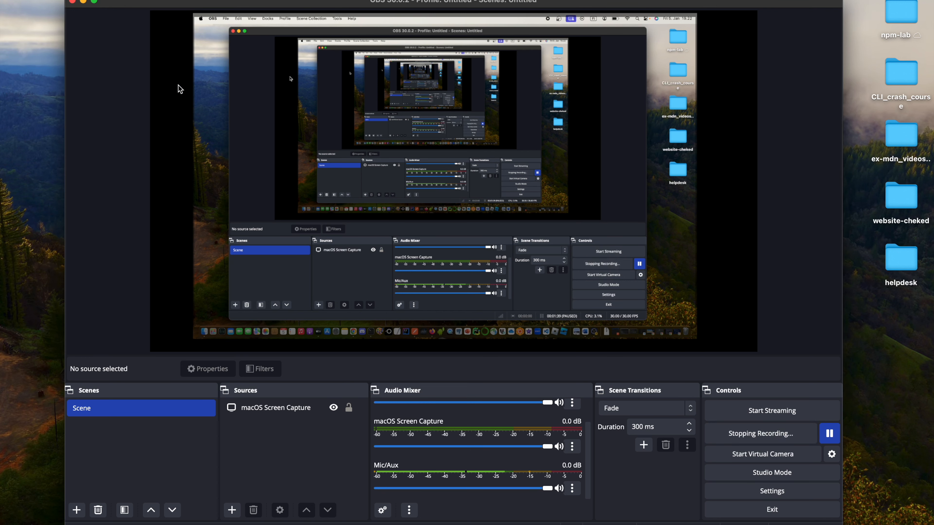
Show the folder that holds the saved recordings, check the recording's file format, and close the folder window.
left_click(58, 0)
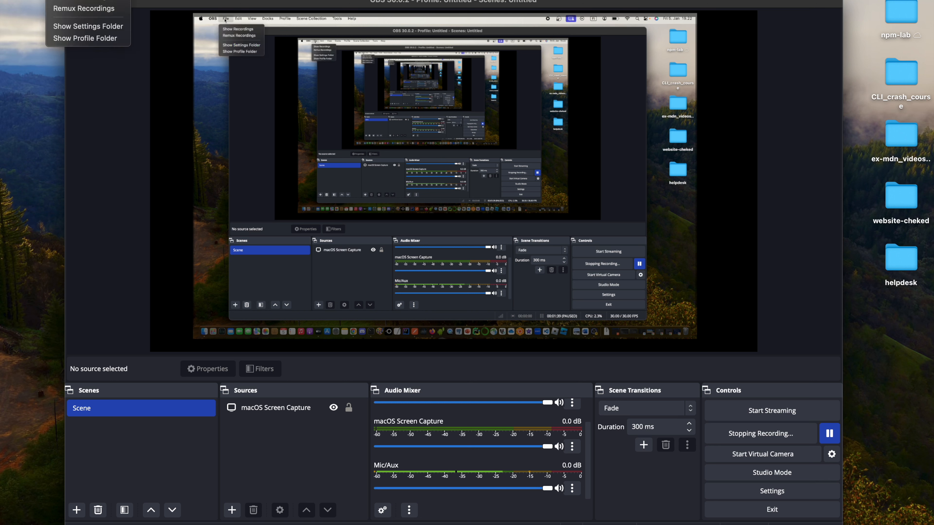
left_click(75, 1)
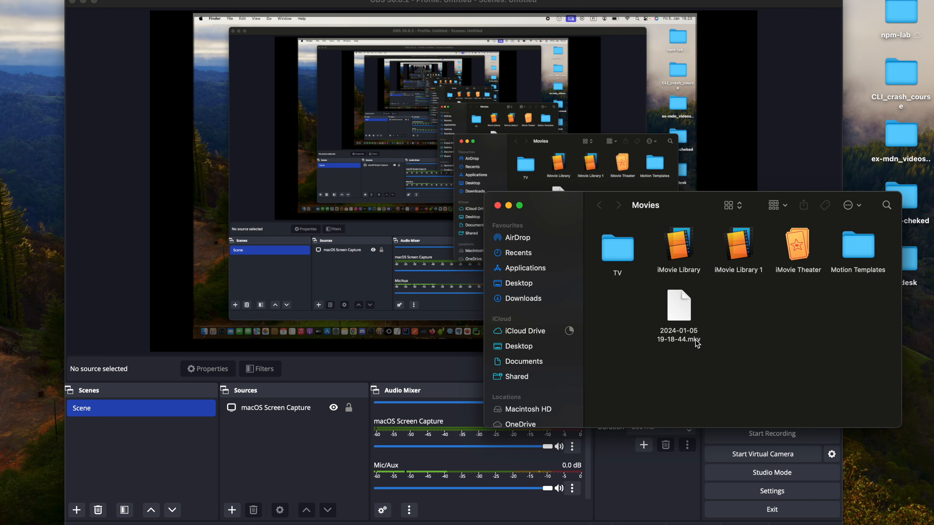
left_click(497, 207)
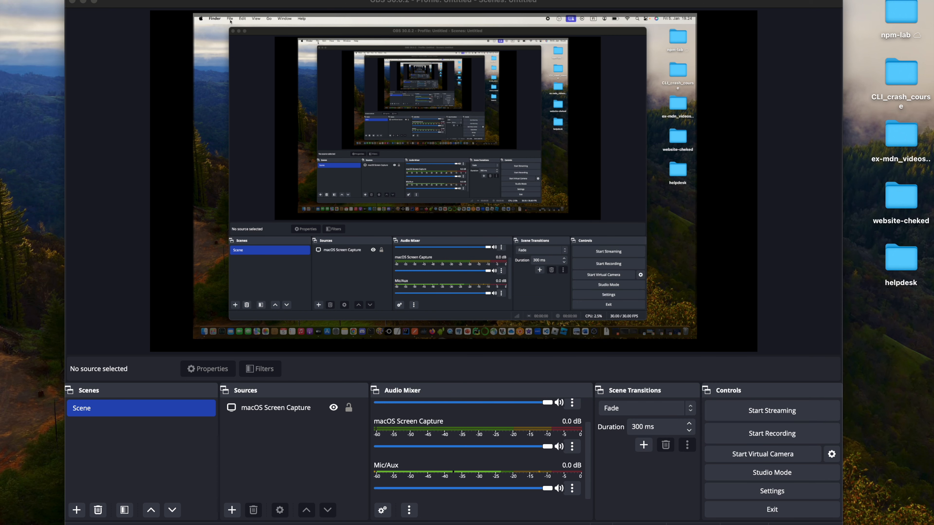
left_click(67, 0)
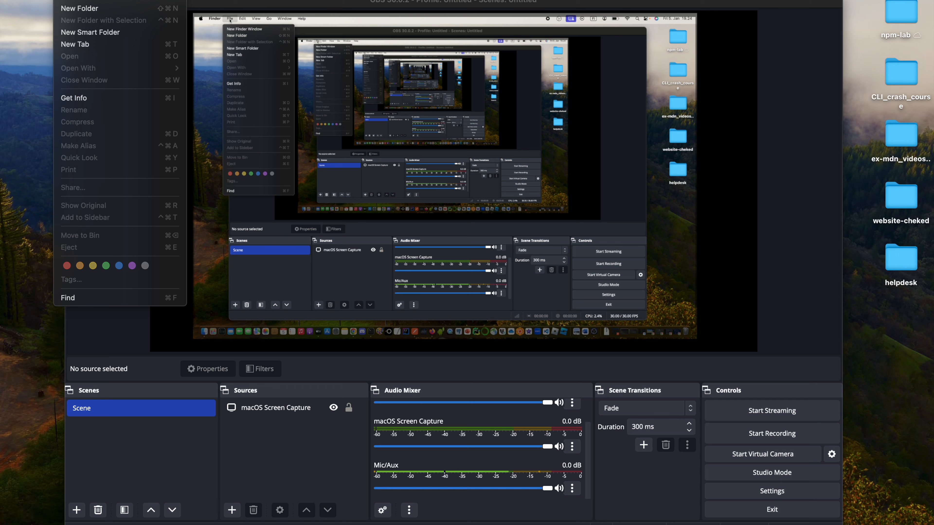
left_click(67, 0)
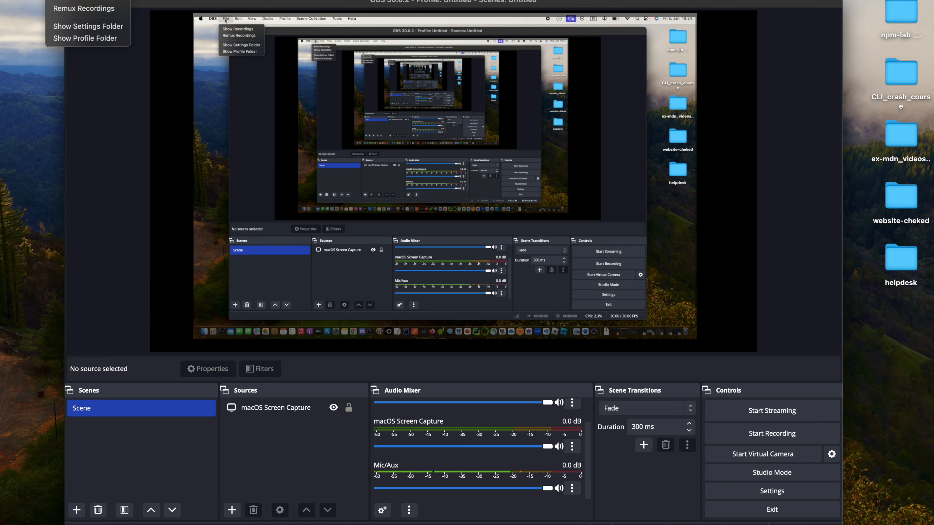
left_click(70, 12)
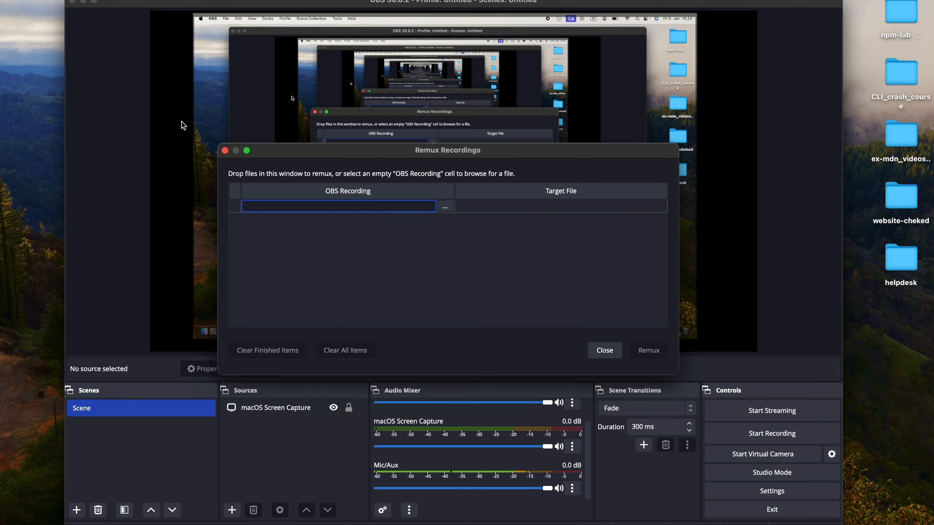
left_click(445, 207)
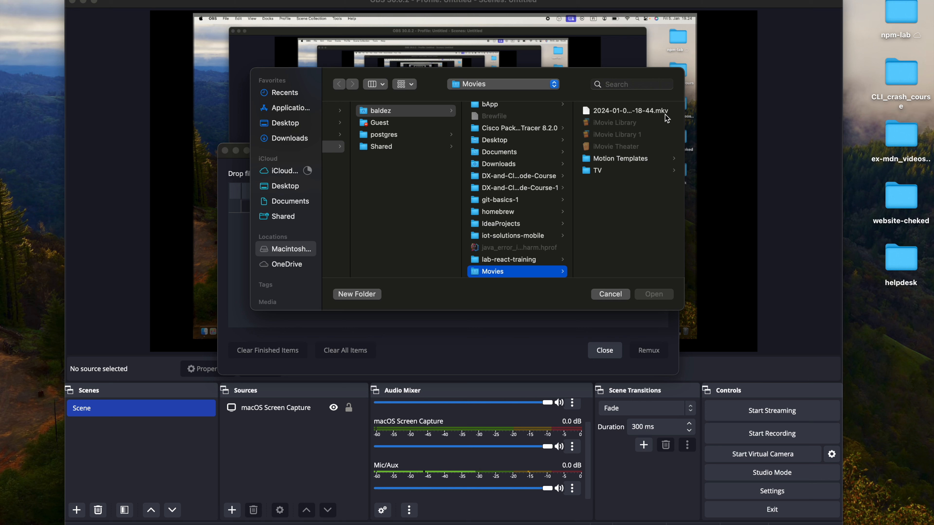
left_click(648, 111)
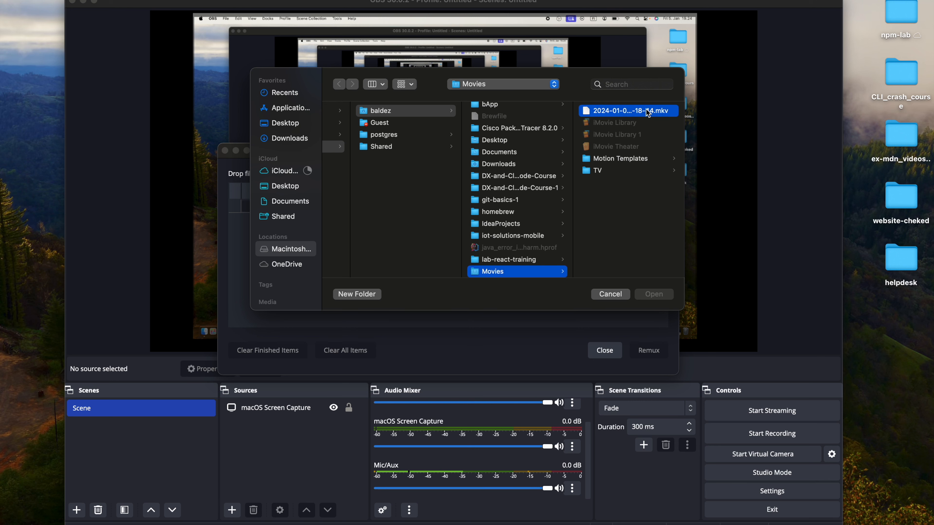
left_click(654, 294)
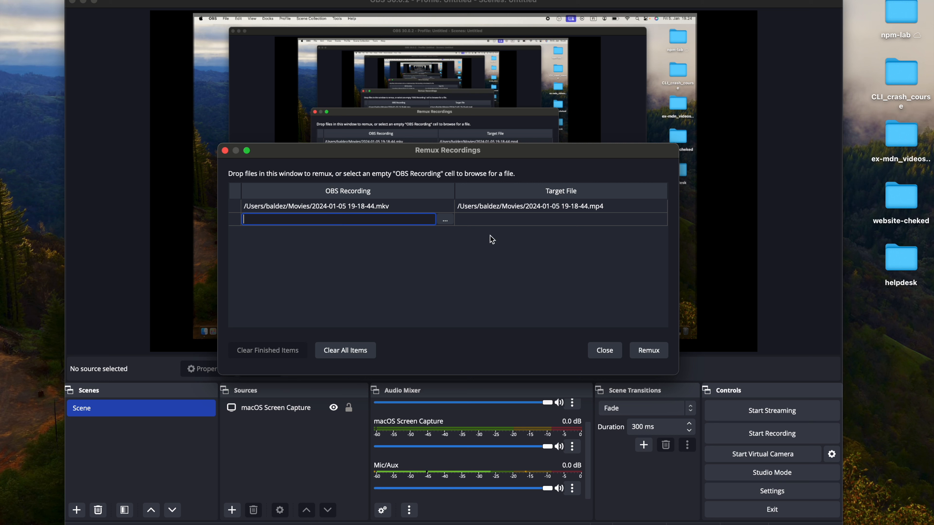
left_click(655, 356)
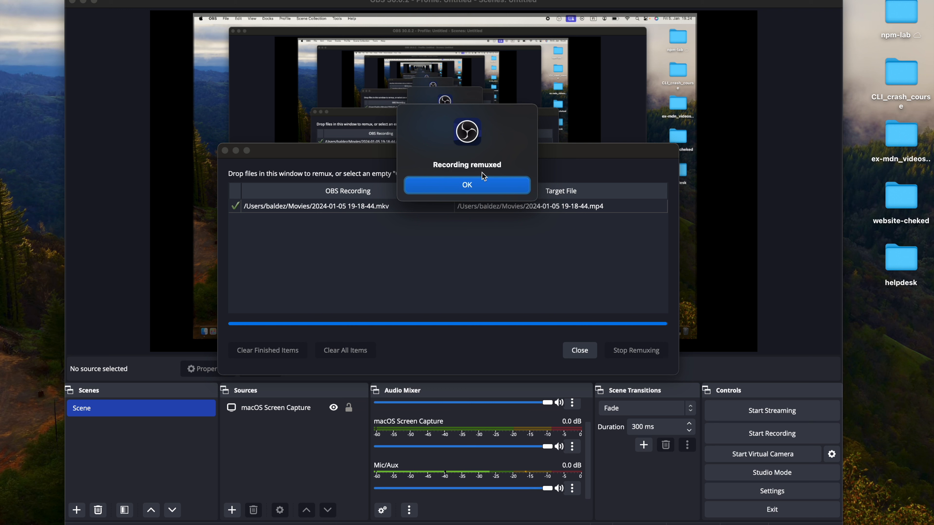
left_click(485, 186)
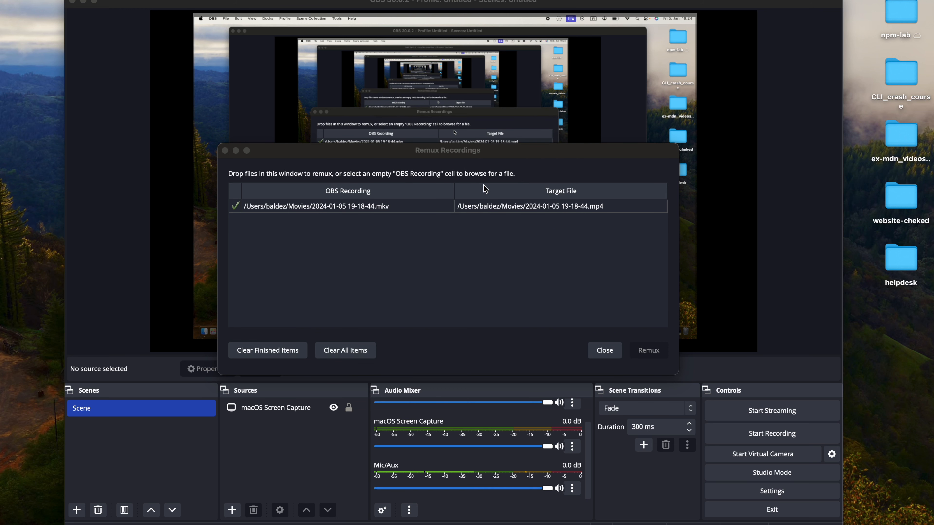
left_click(605, 352)
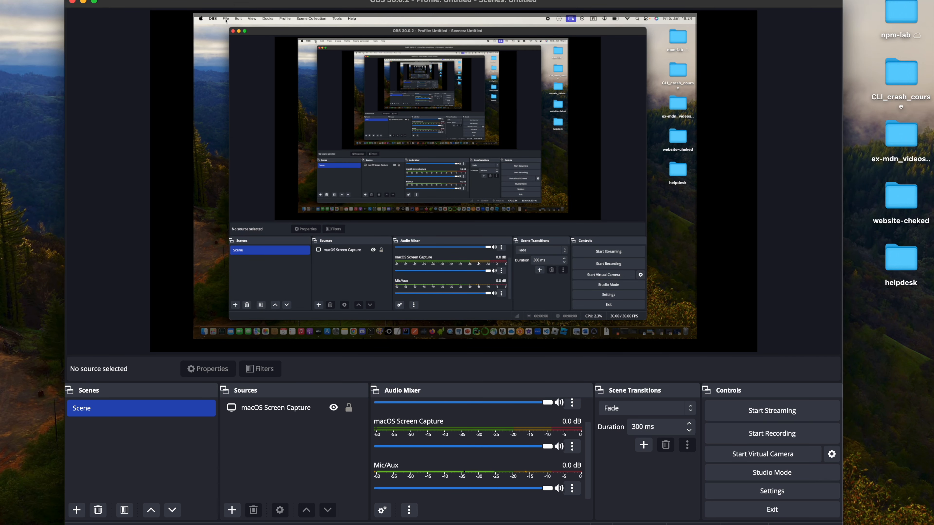
left_click(59, 0)
left_click(63, 2)
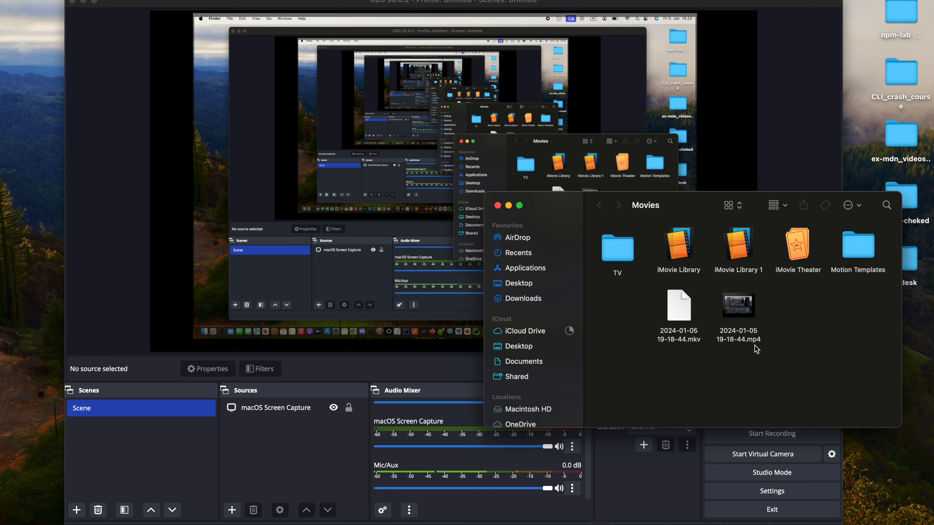
left_click(751, 310)
double_click(751, 310)
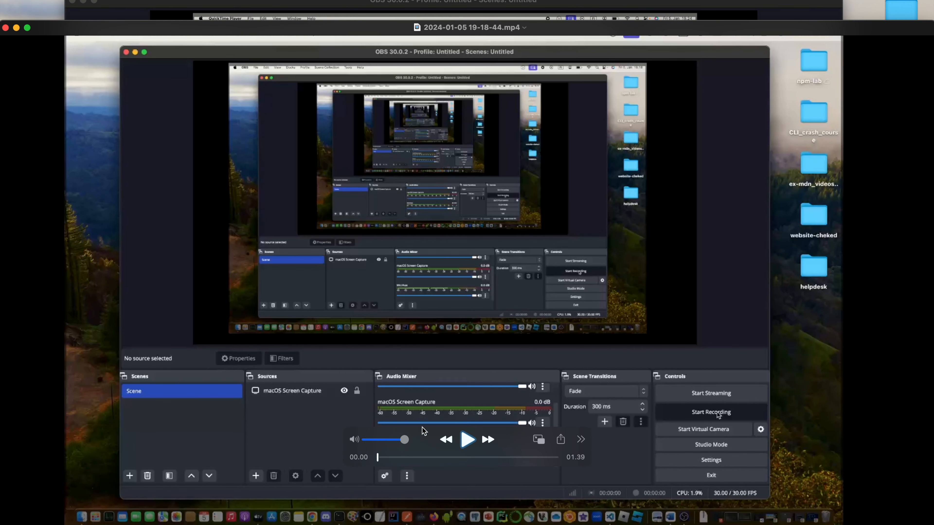
left_click(467, 439)
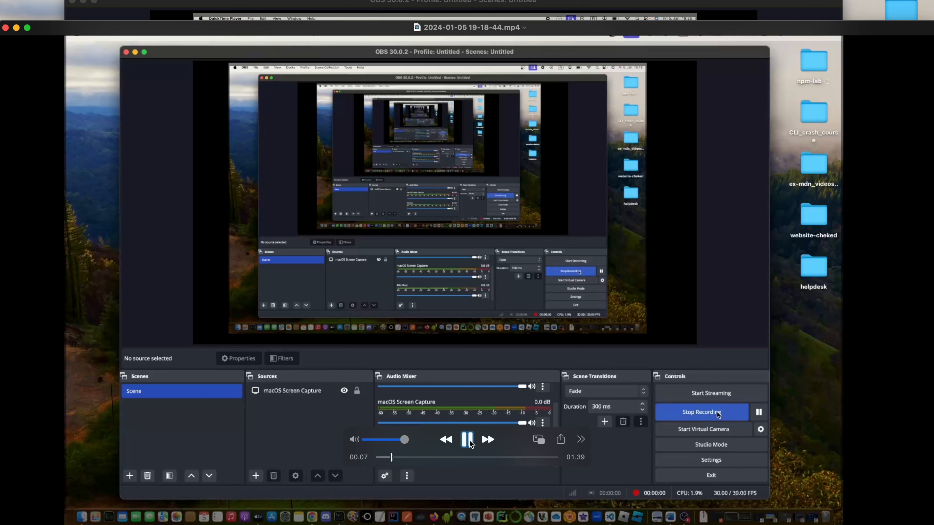
left_click(468, 440)
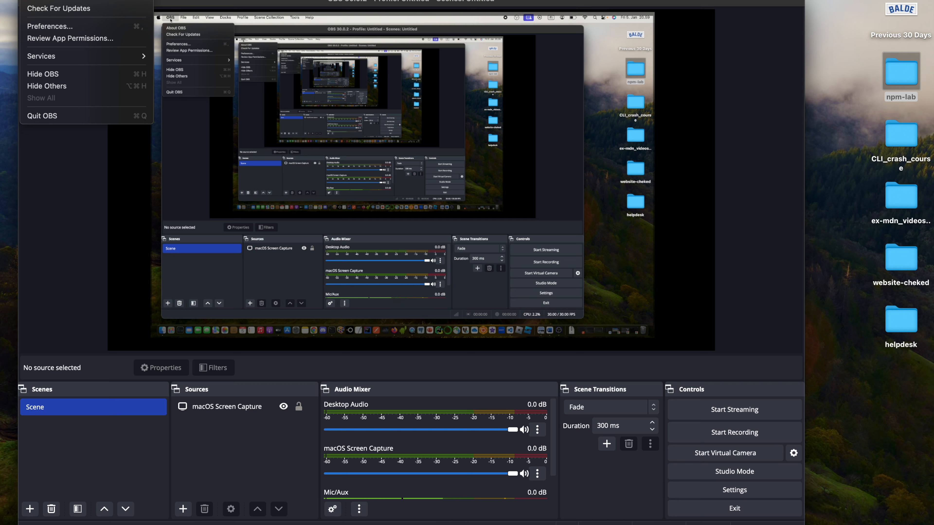
Try setting the recording format to MPEG-4 (.mp4) in the output settings, and discard the change.
left_click(41, 28)
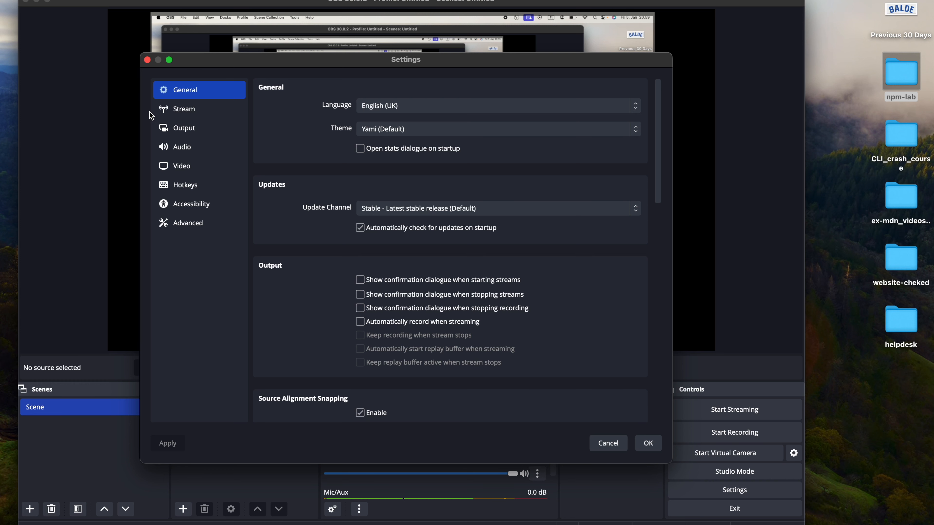
left_click(183, 132)
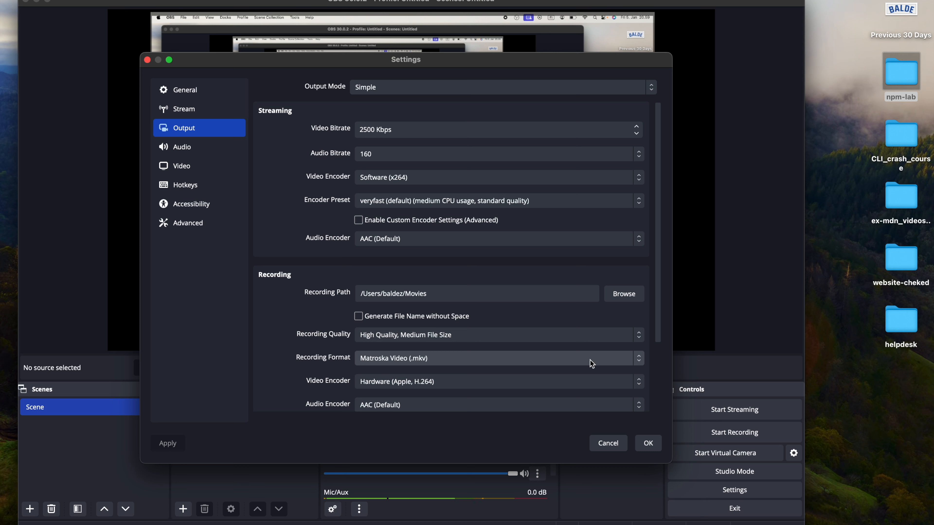
left_click(643, 360)
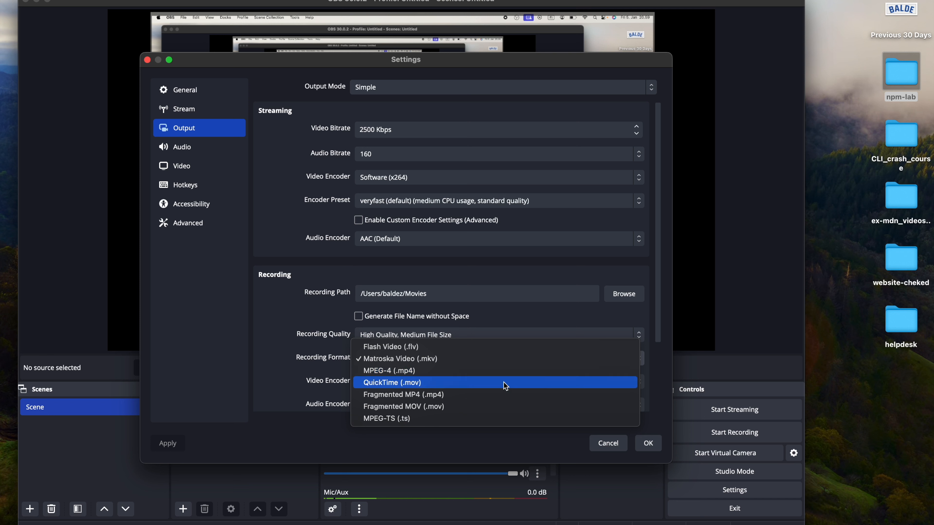
left_click(409, 374)
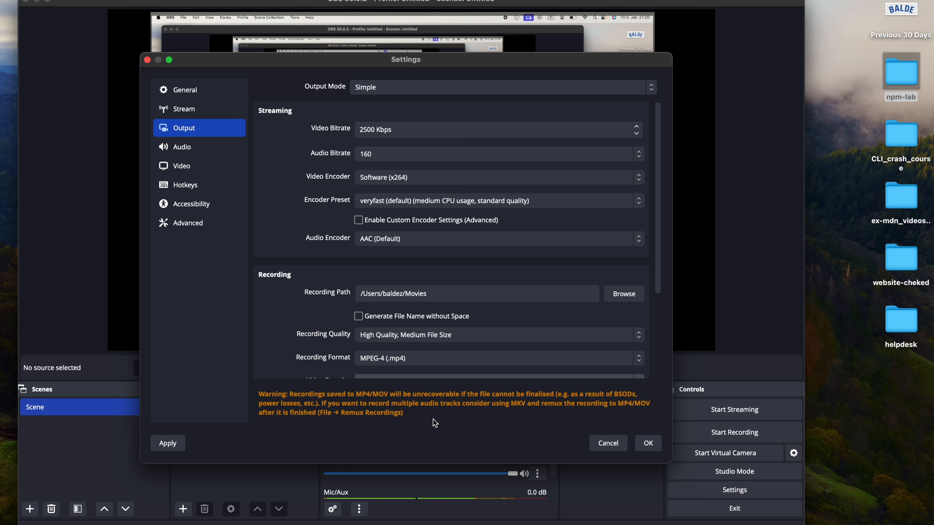
left_click(598, 446)
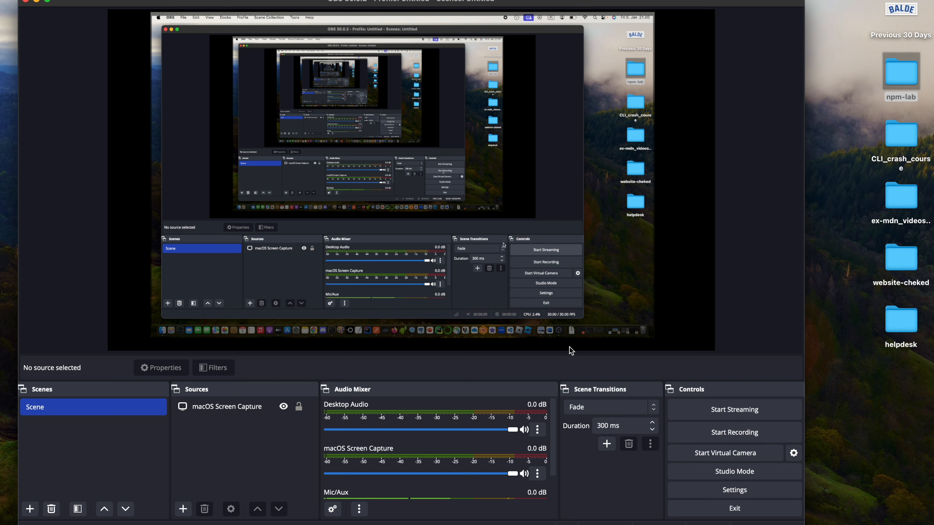
Clear the Start Recording hotkey, reassign it to Option+Shift, save the settings, and make a short test recording.
left_click(33, 0)
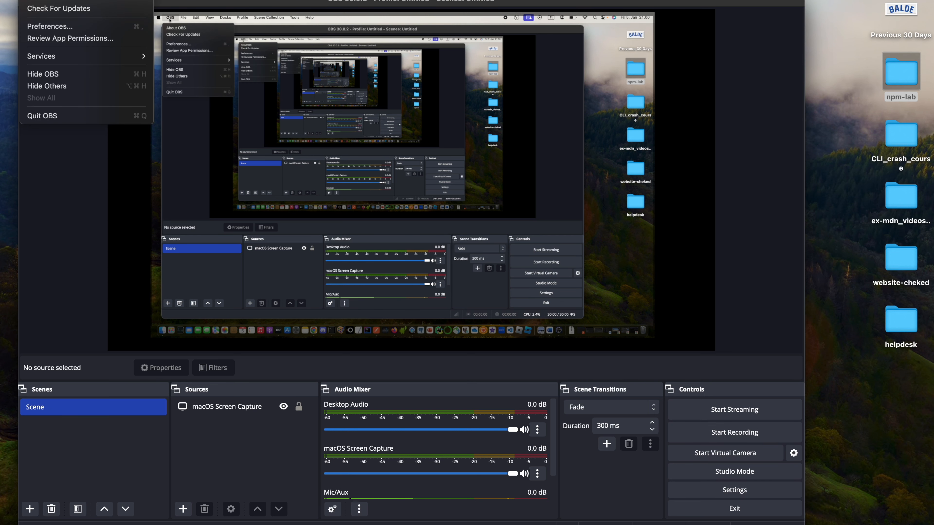
left_click(41, 28)
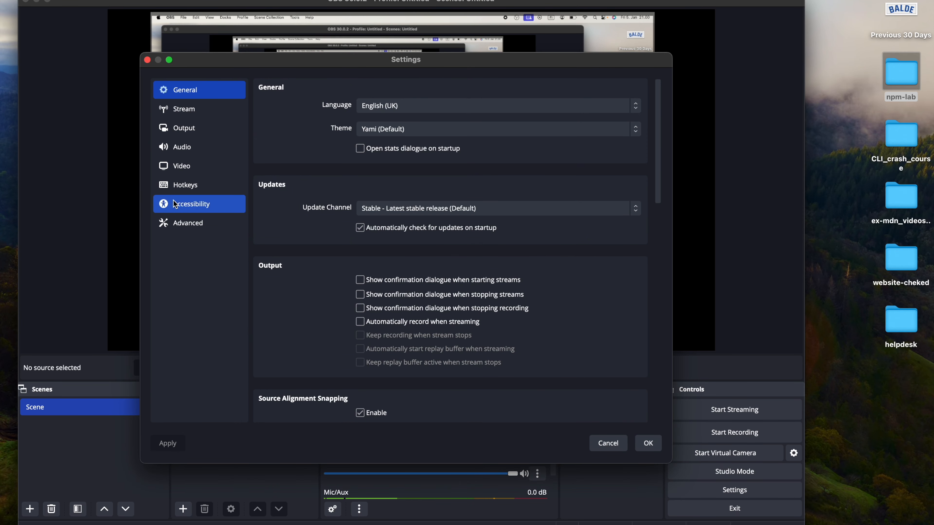
left_click(182, 189)
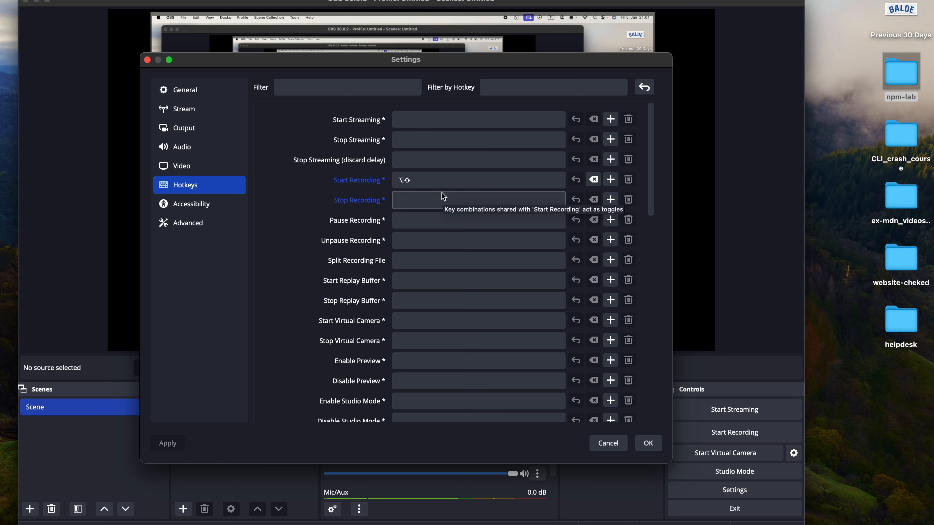
left_click(451, 181)
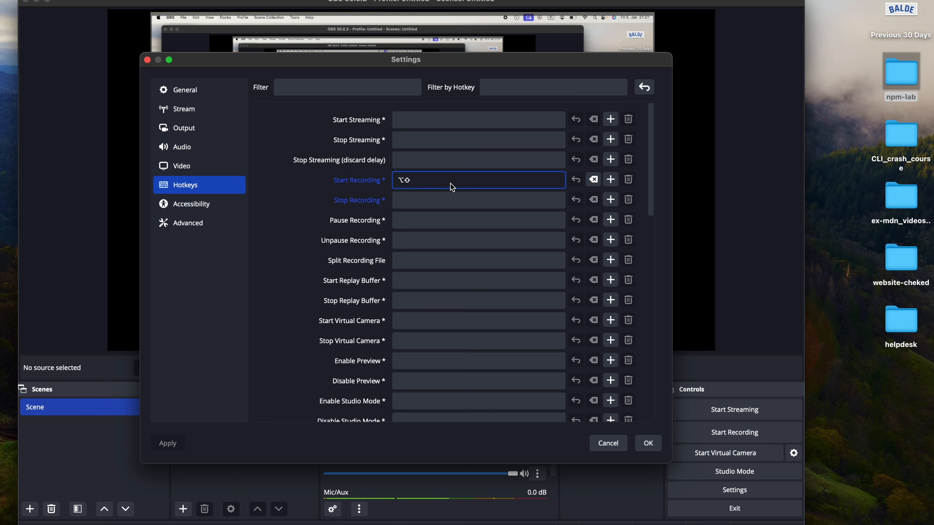
left_click(591, 183)
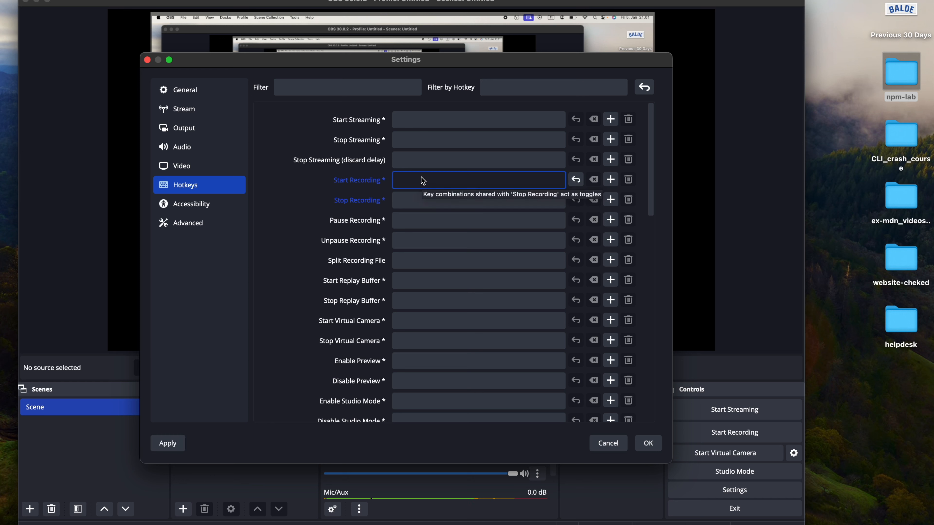
key("ctrl")
key("alt+shift")
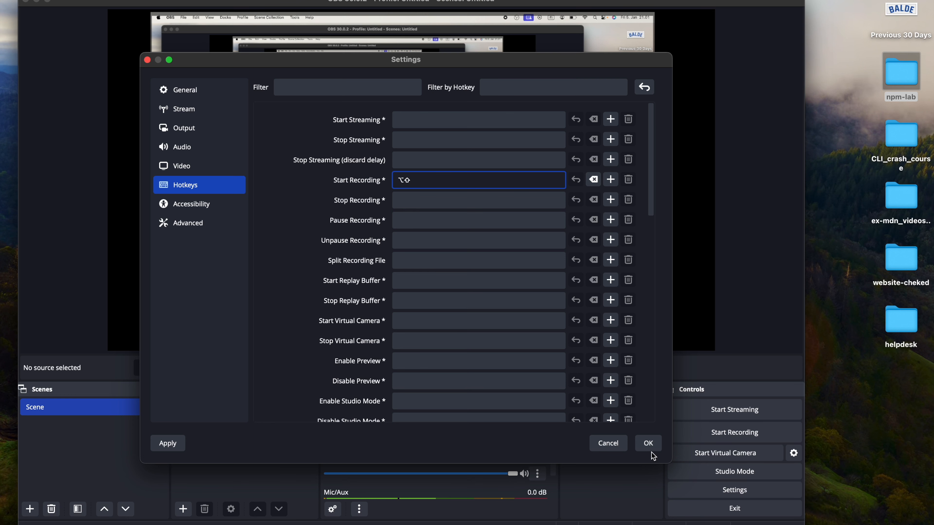
left_click(649, 445)
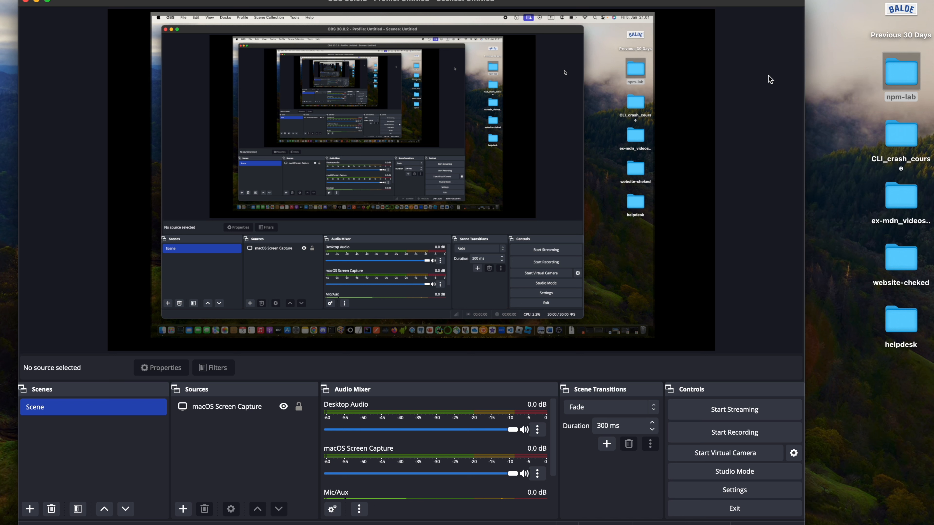
key("super+r")
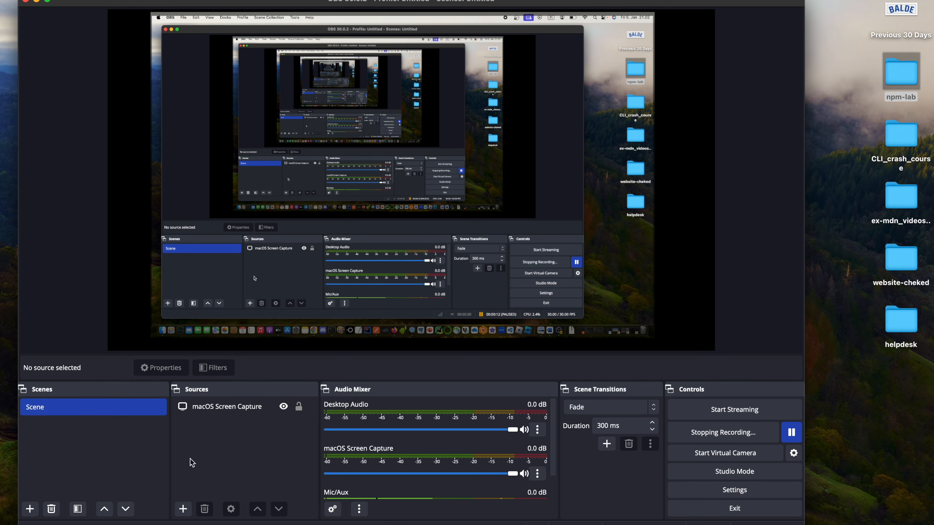
Add a new Audio Input Capture source to the scene with MacBook Pro Microphone as its device.
left_click(182, 509)
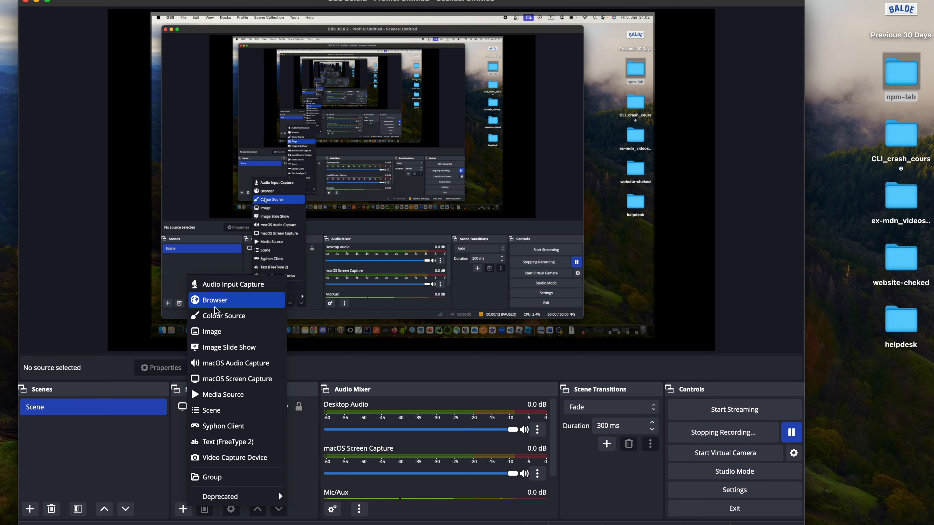
left_click(226, 289)
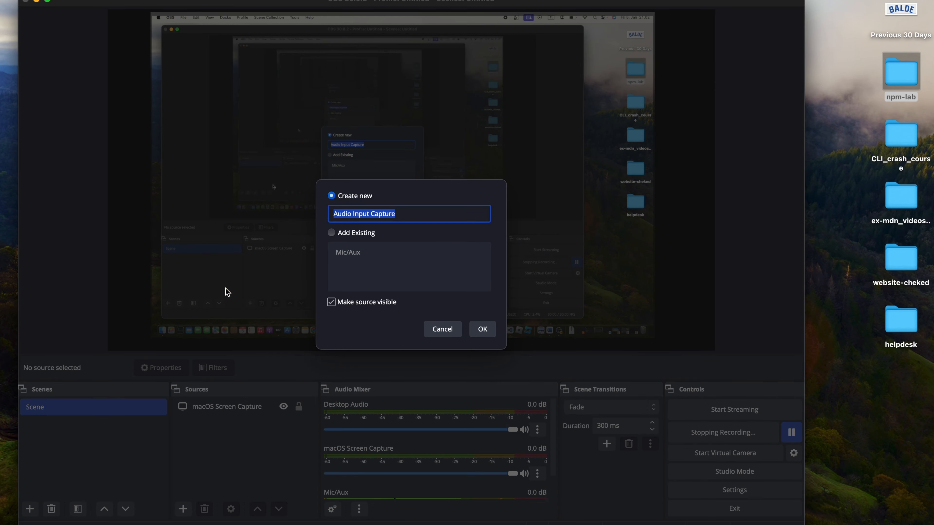
left_click(487, 329)
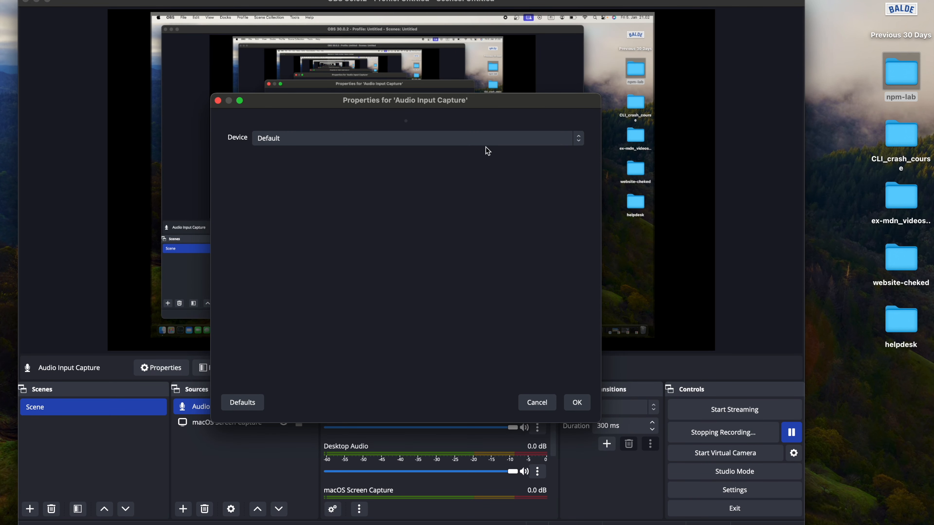
left_click(580, 140)
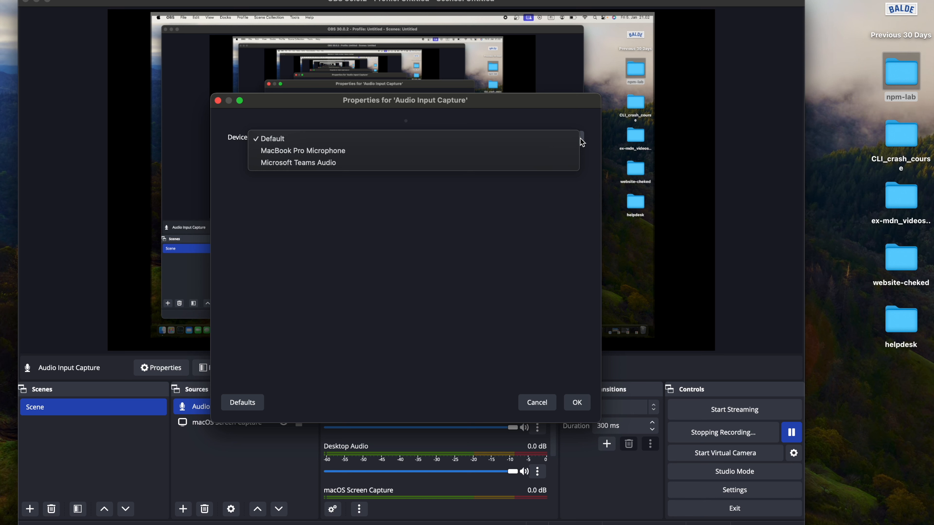
left_click(515, 152)
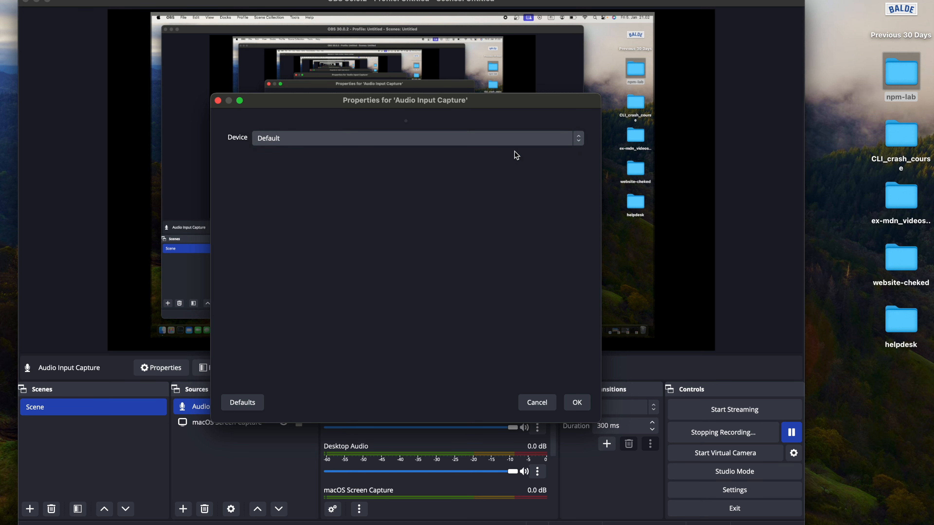
left_click(576, 402)
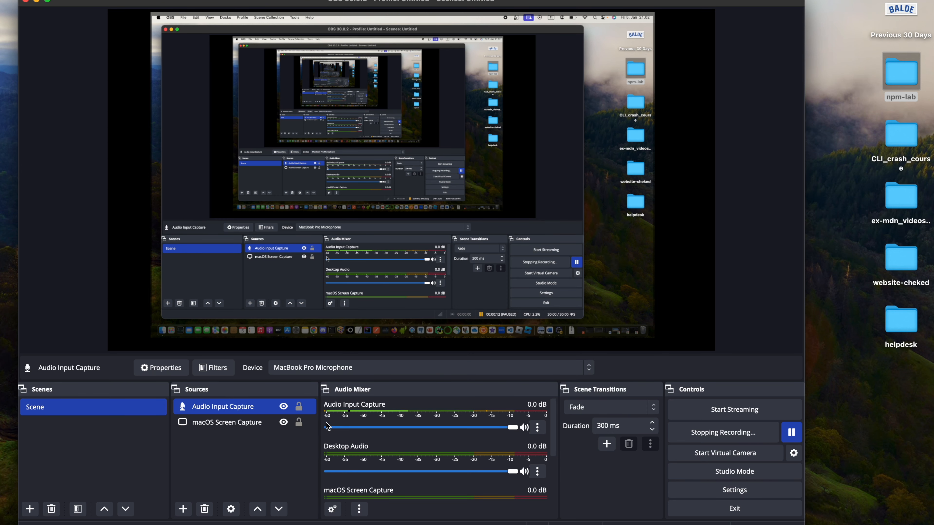
Add a new macOS Audio Capture source to the scene using the Desktop Audio Capture method.
left_click(184, 503)
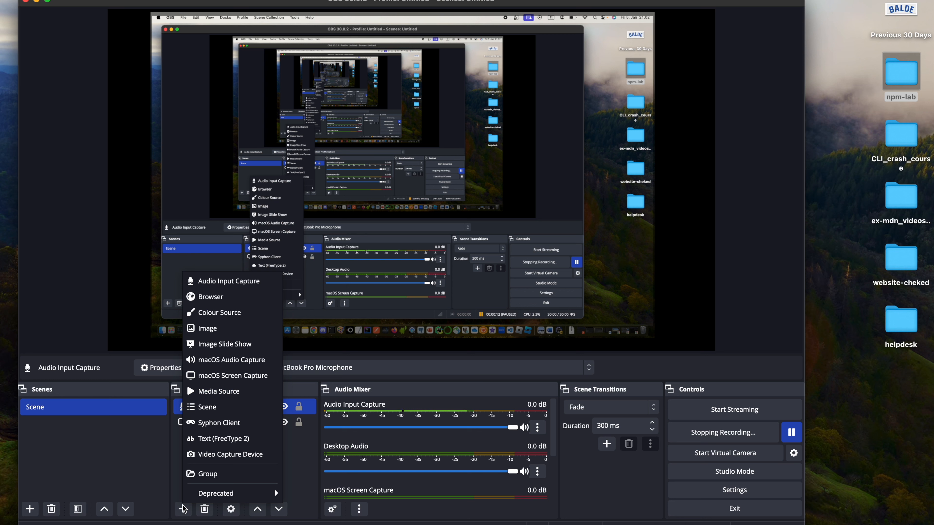
left_click(224, 360)
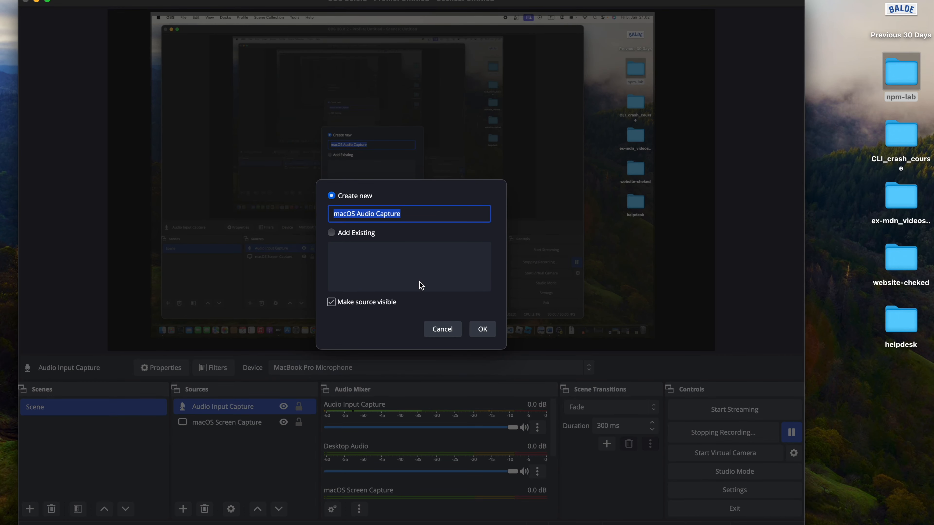
left_click(482, 329)
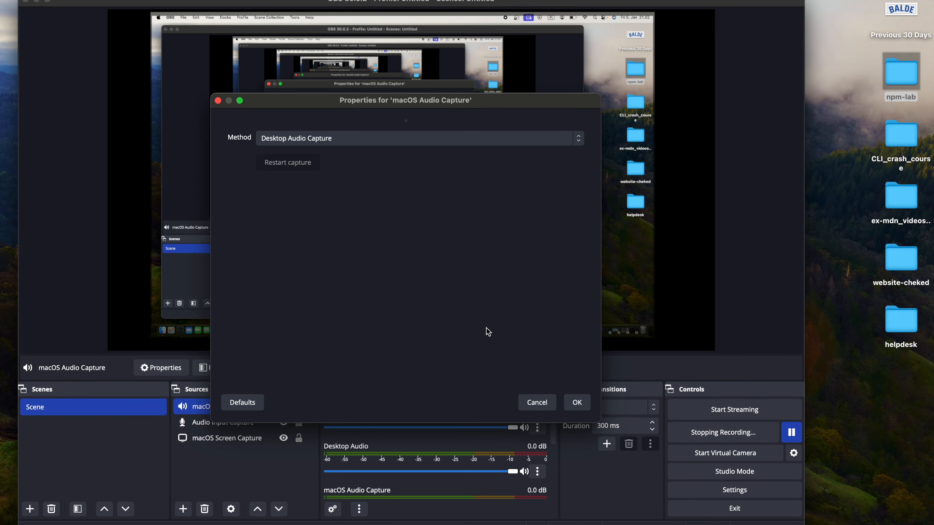
left_click(578, 139)
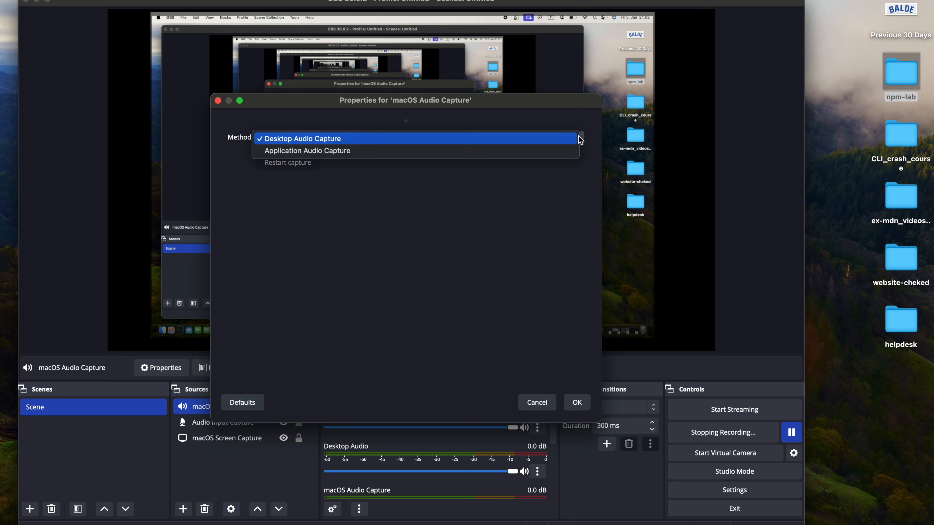
left_click(573, 140)
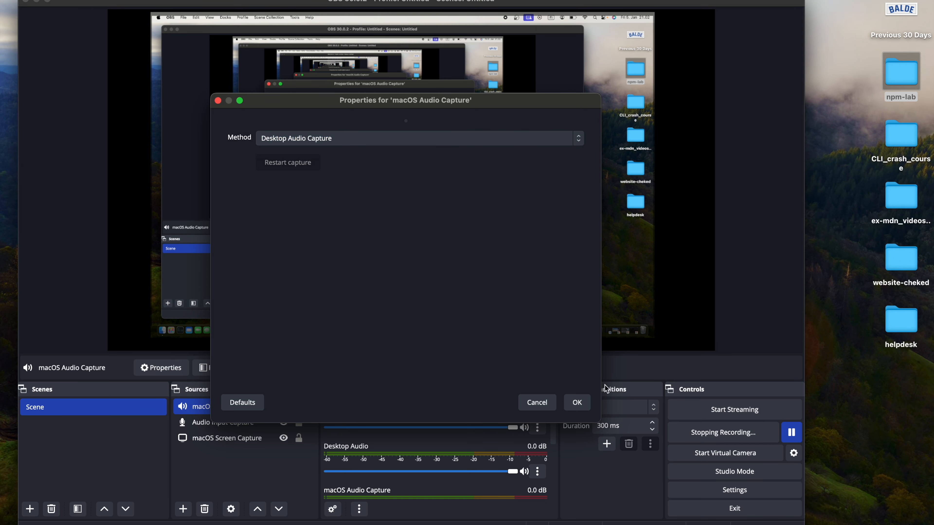
left_click(577, 403)
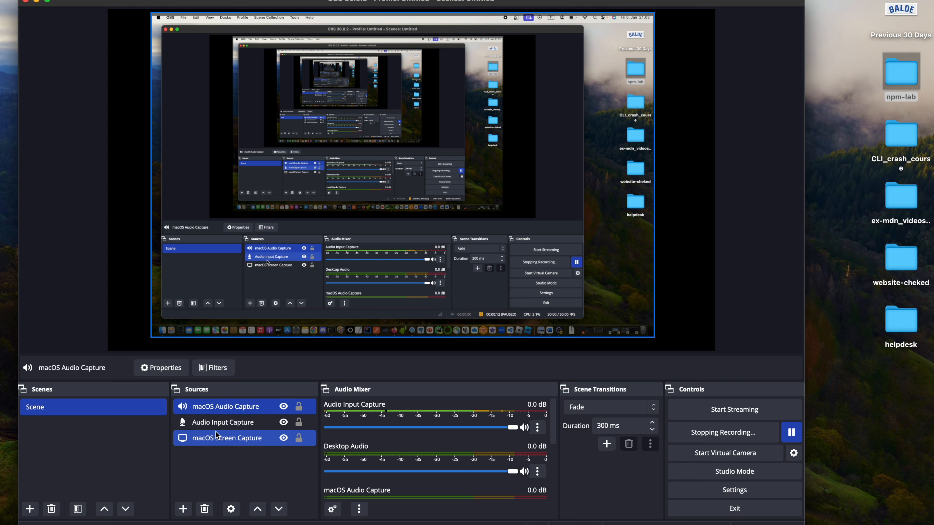
Duplicate the existing scene under the name Desktop Capture with WebCam, and compare its sources with the original scene's.
right_click(90, 410)
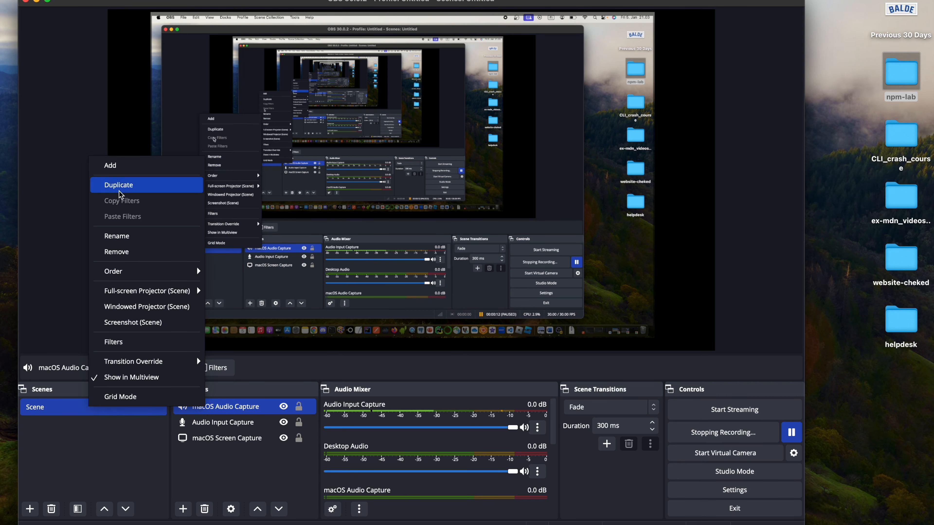
left_click(71, 430)
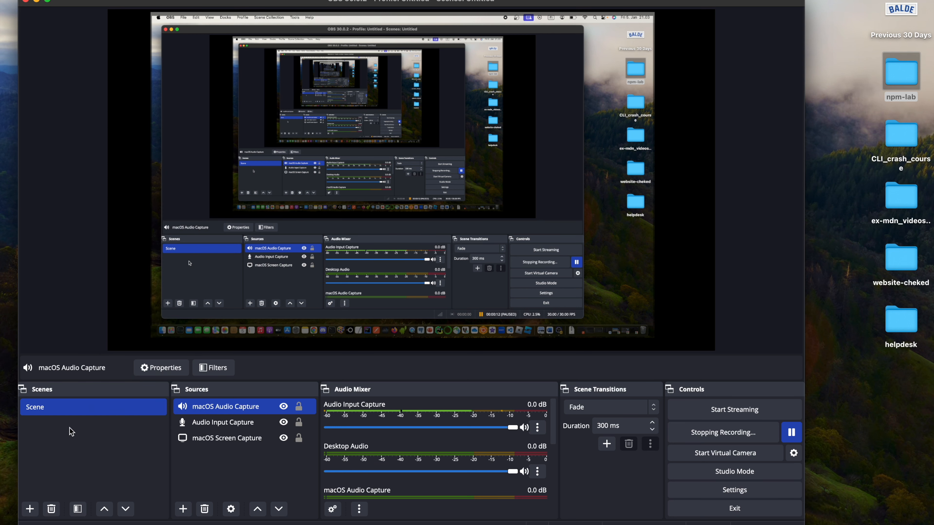
right_click(79, 411)
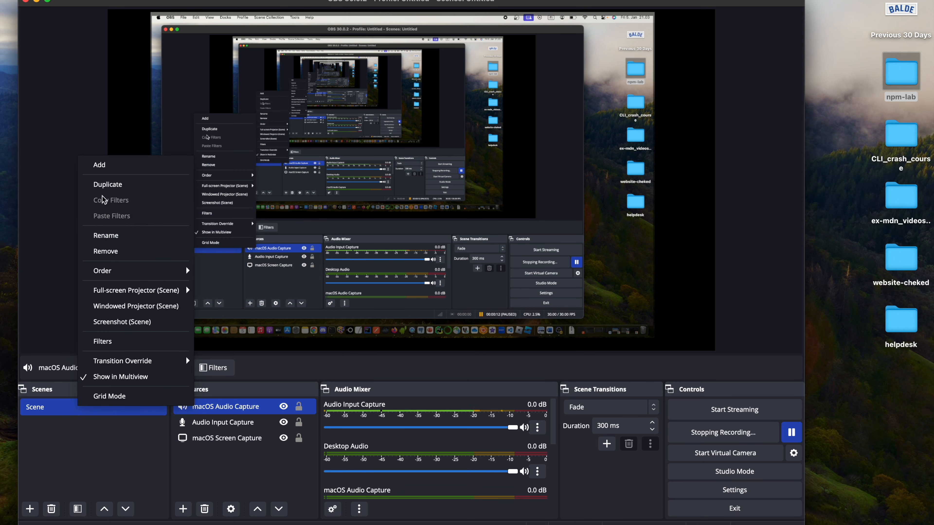
left_click(107, 185)
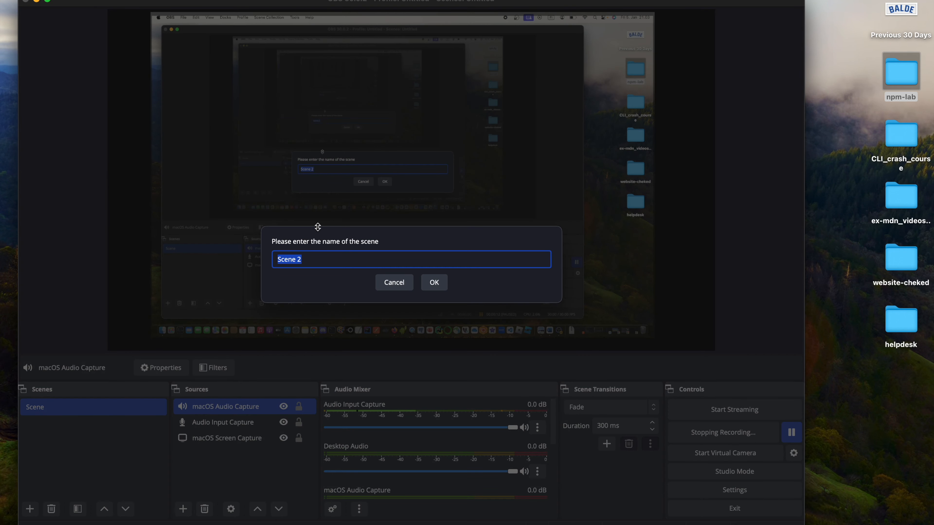
type("Desktop Capture with WebCam")
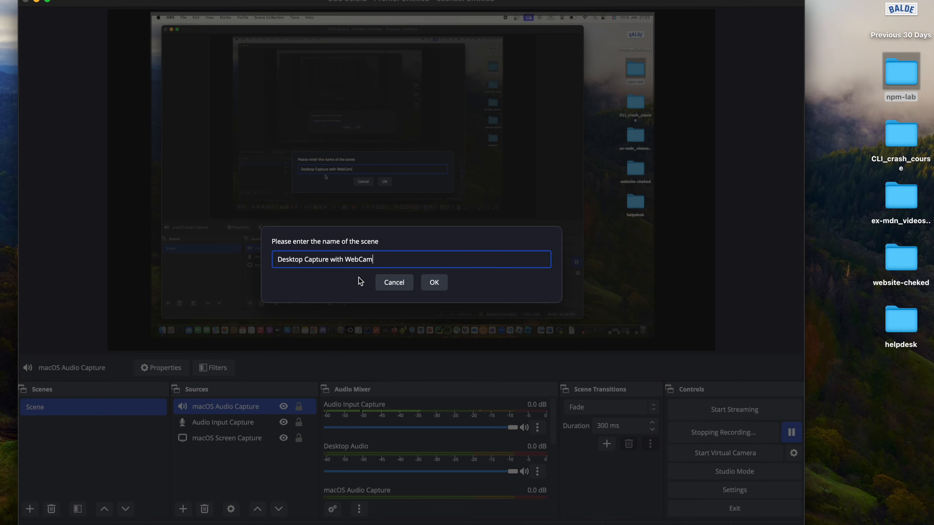
left_click(434, 283)
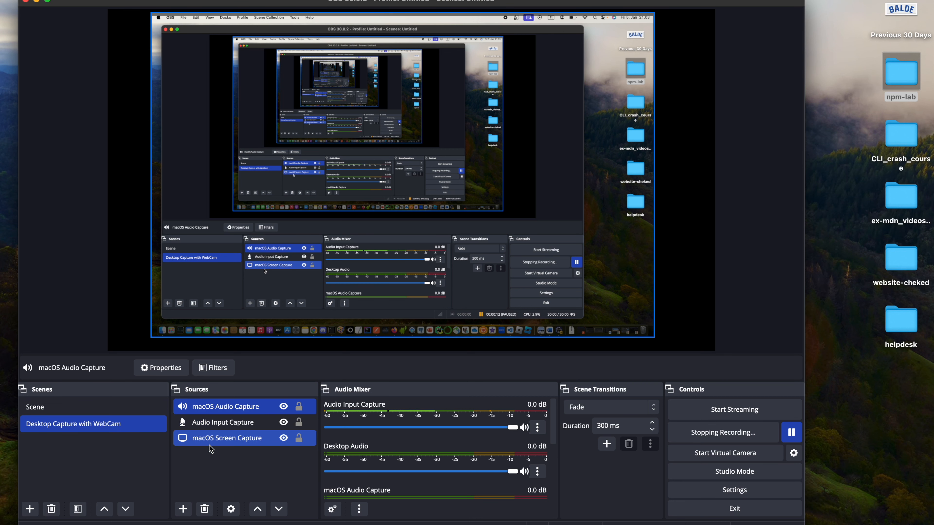
left_click(65, 411)
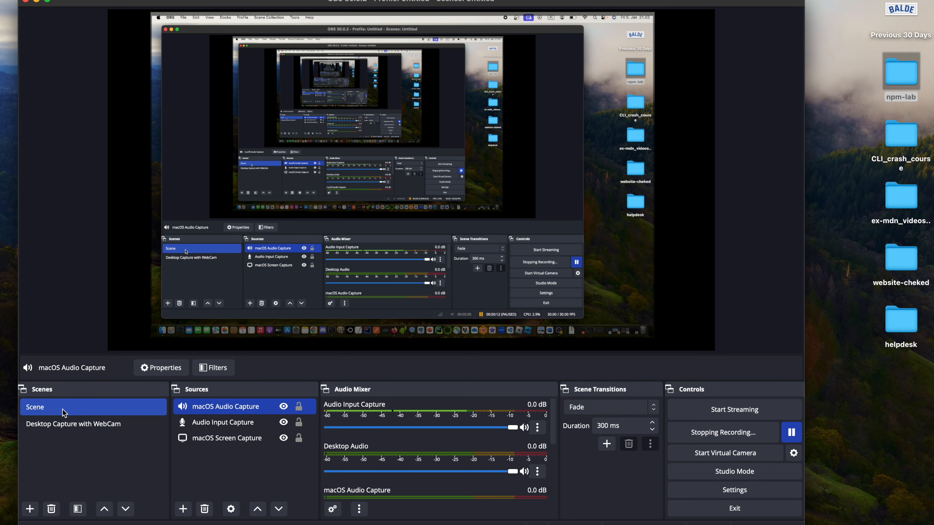
Add a new Video Capture Device source to the Desktop Capture with WebCam scene, using FaceTime HD Camera as its device.
left_click(64, 424)
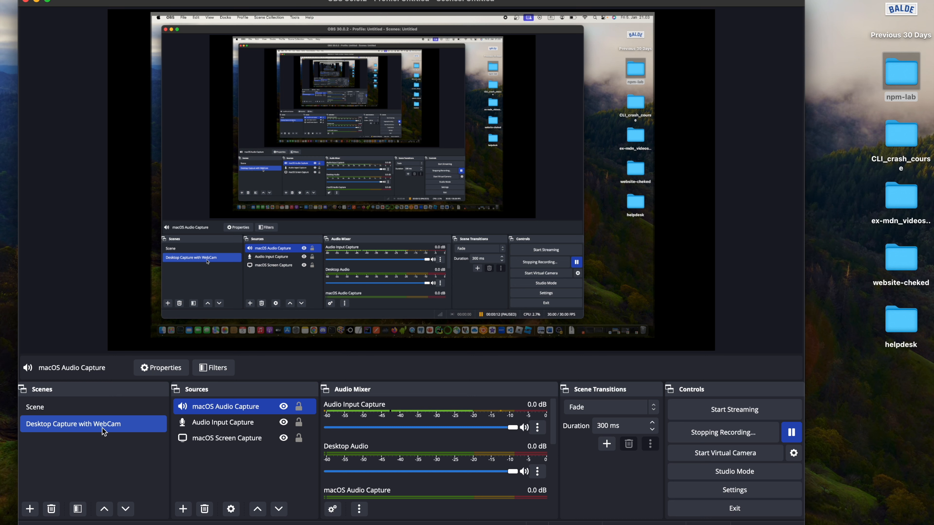
left_click(184, 508)
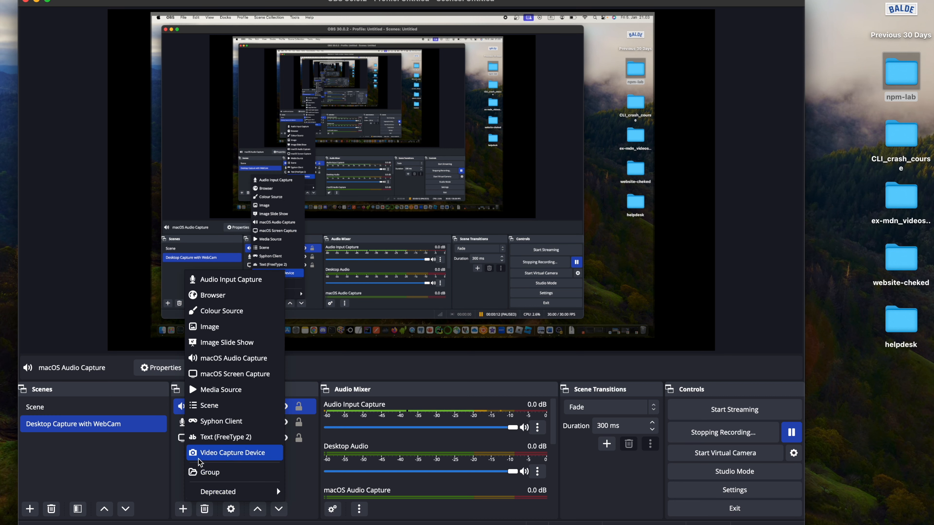
left_click(233, 457)
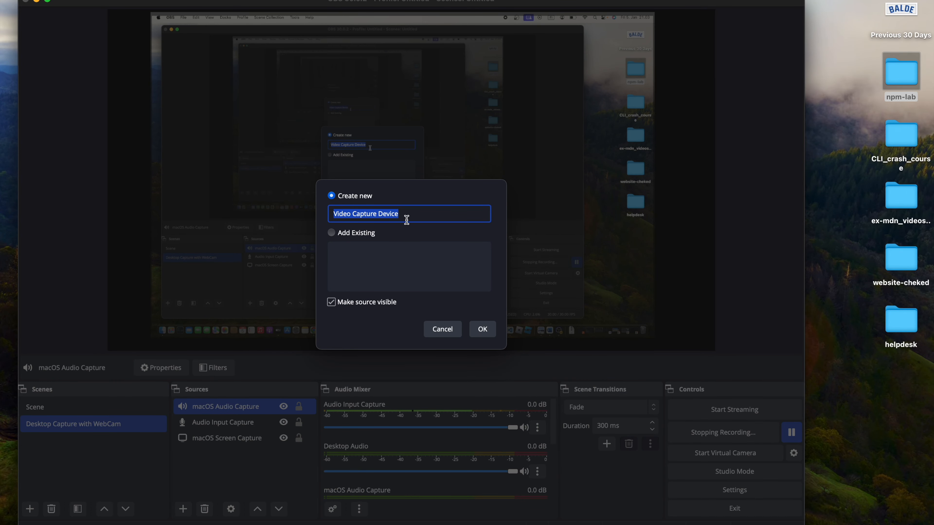
left_click(487, 332)
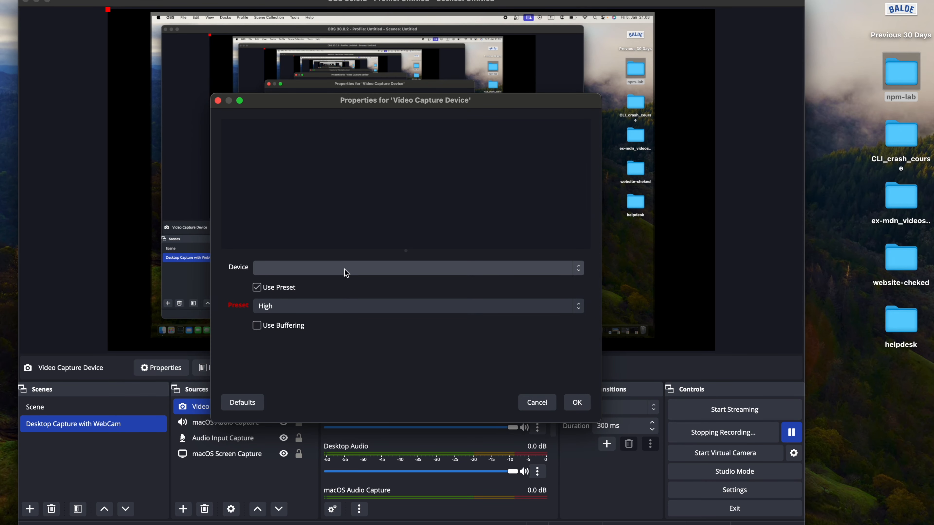
left_click(574, 270)
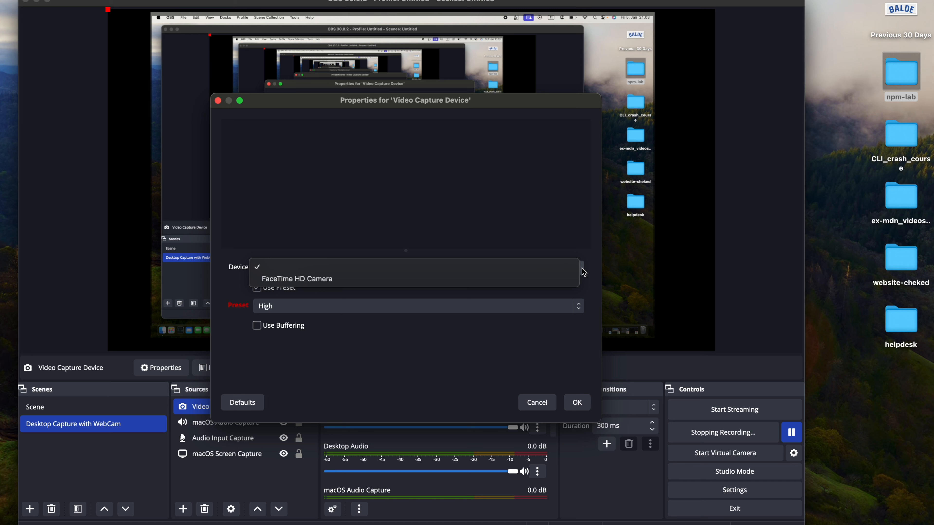
left_click(366, 279)
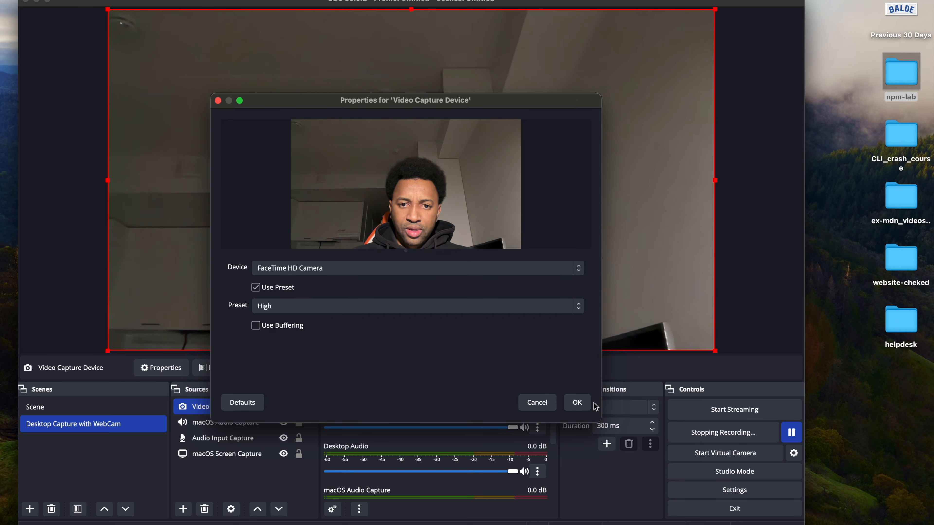
left_click(577, 402)
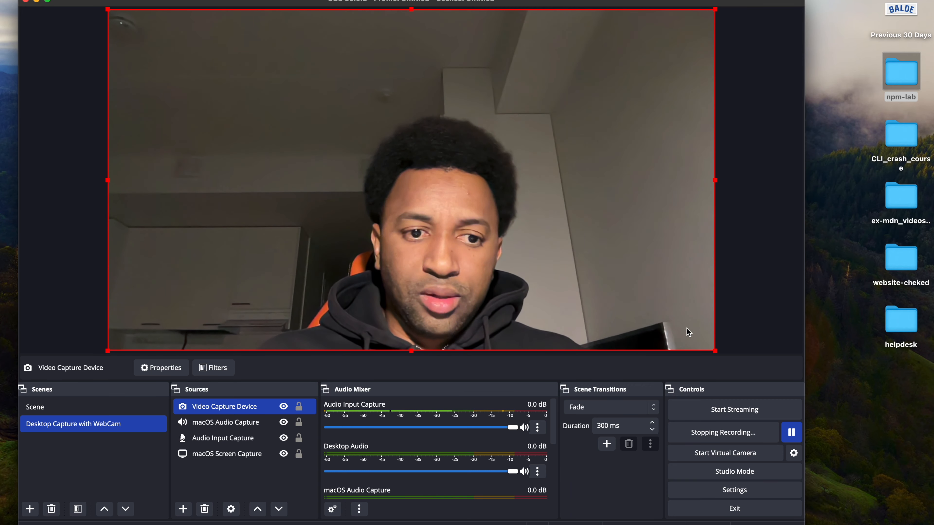
Shrink the webcam picture into the canvas's lower-right corner, about 34 px from the right edge and 26 px from the bottom.
left_click(217, 422)
left_click(216, 438)
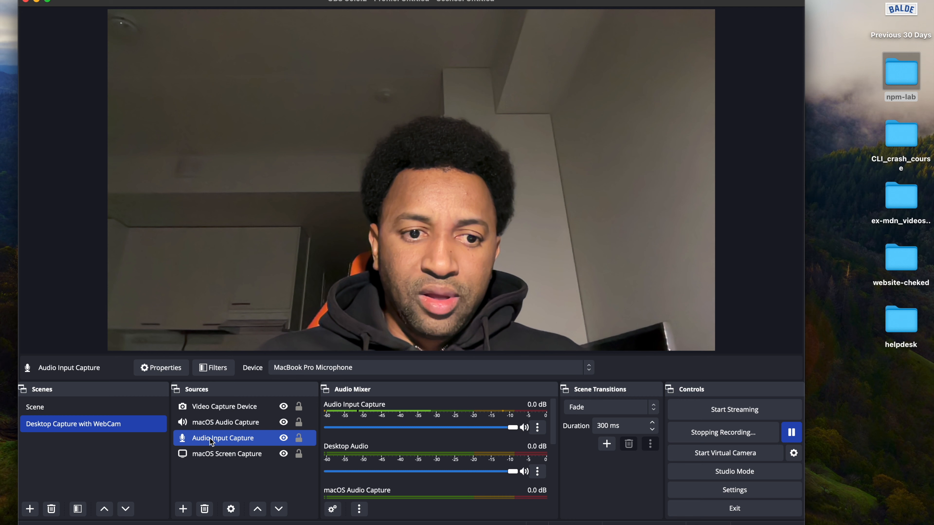
left_click(211, 455)
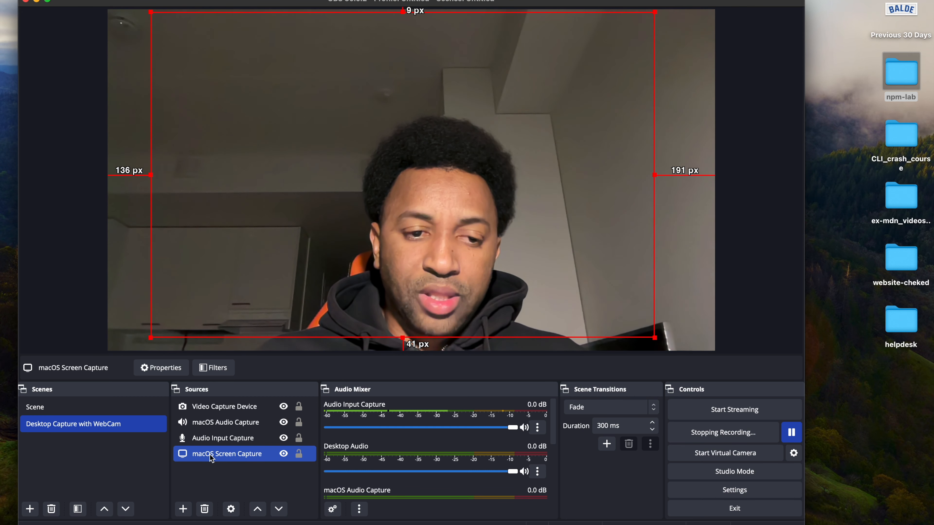
left_click(215, 407)
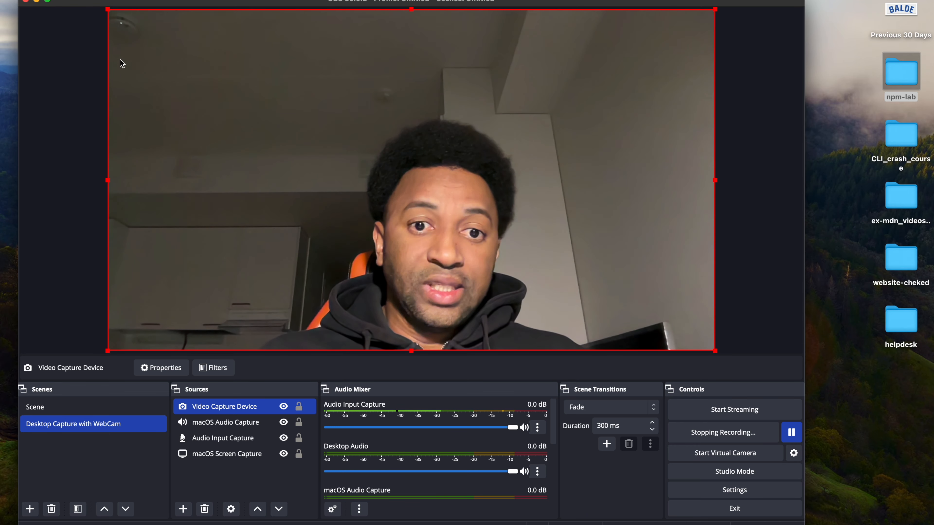
left_click_drag(107, 9, 599, 285)
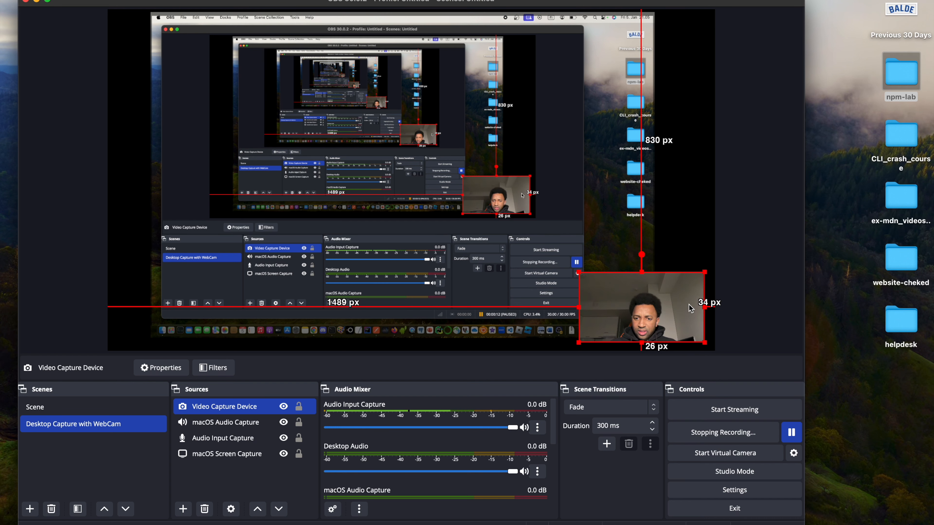
left_click_drag(578, 271, 622, 291)
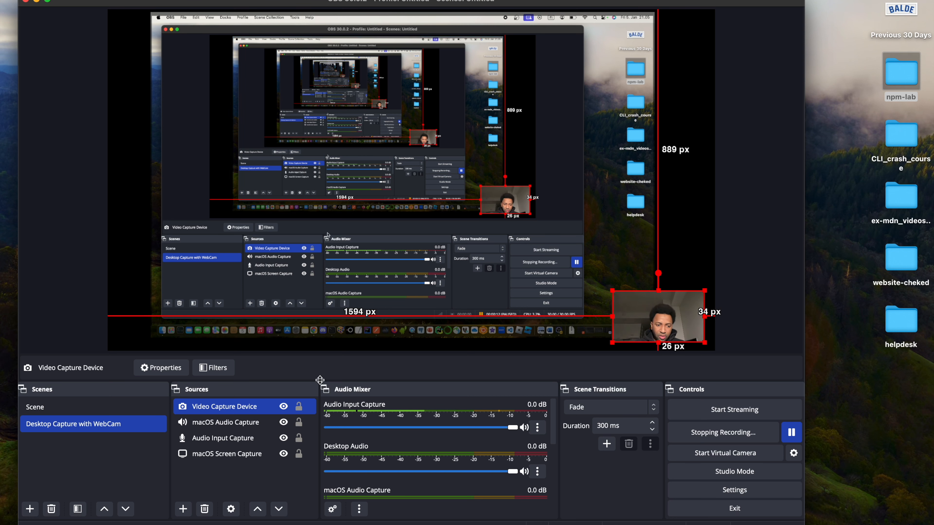
Add balde1.png from the desktop to the scene, and shrink it to about the webcam's width directly above the webcam picture.
left_click(183, 509)
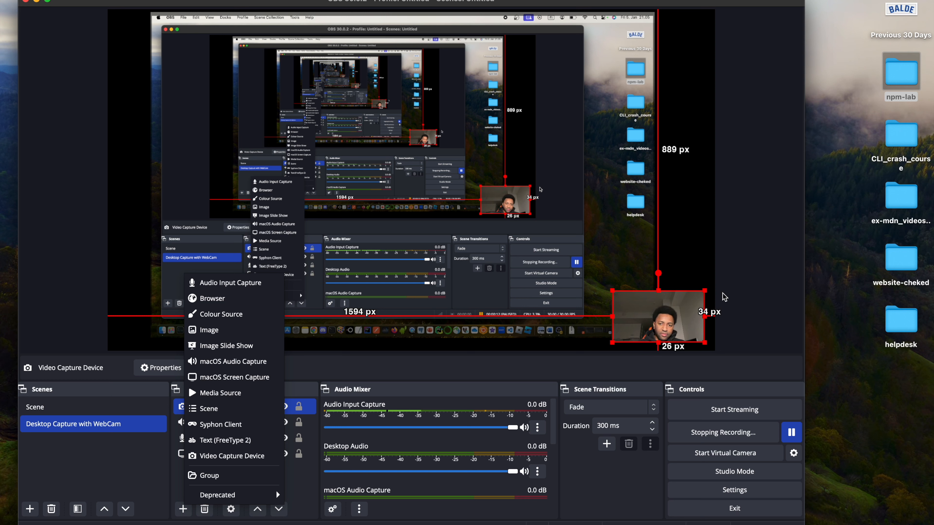
left_click(169, 484)
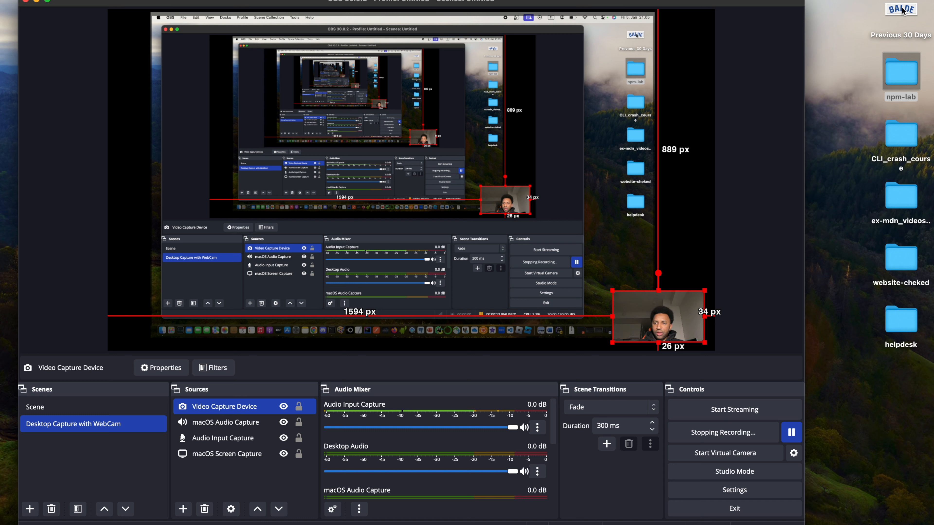
left_click_drag(900, 12, 658, 261)
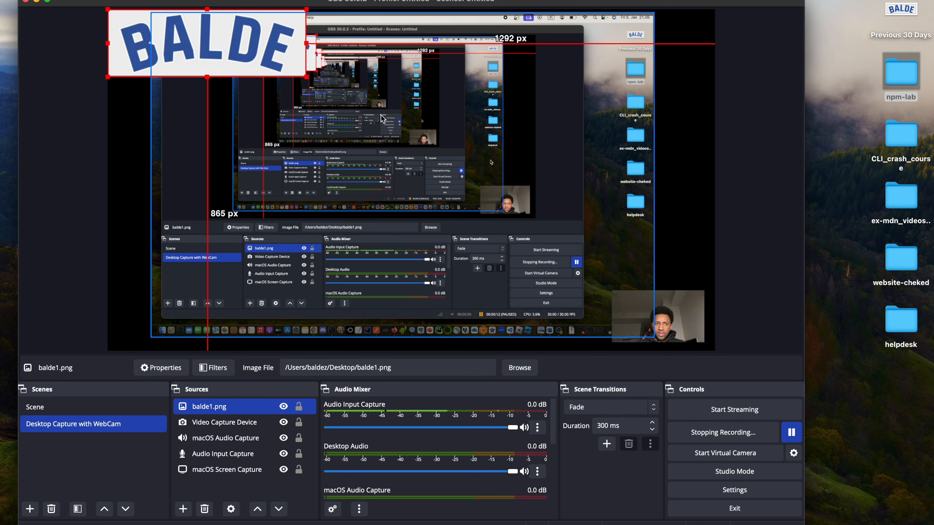
left_click_drag(216, 40, 635, 253)
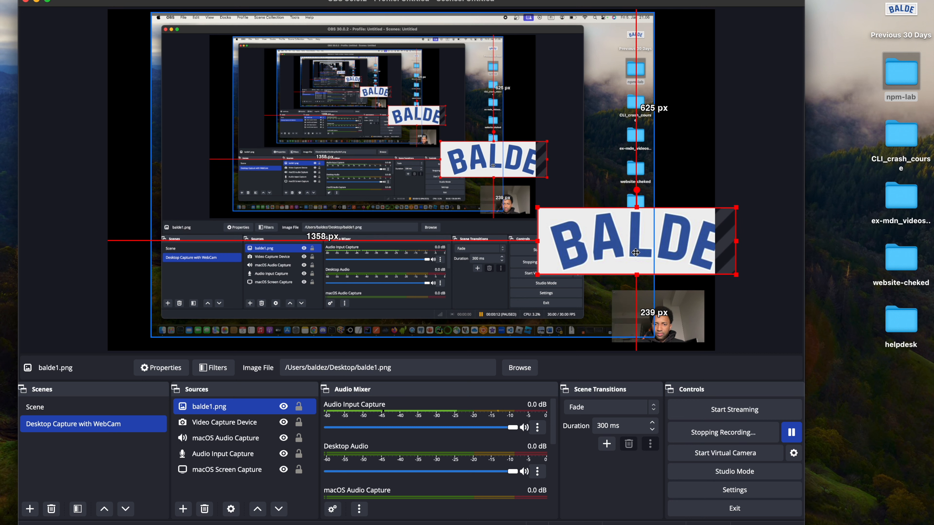
left_click_drag(538, 275, 631, 252)
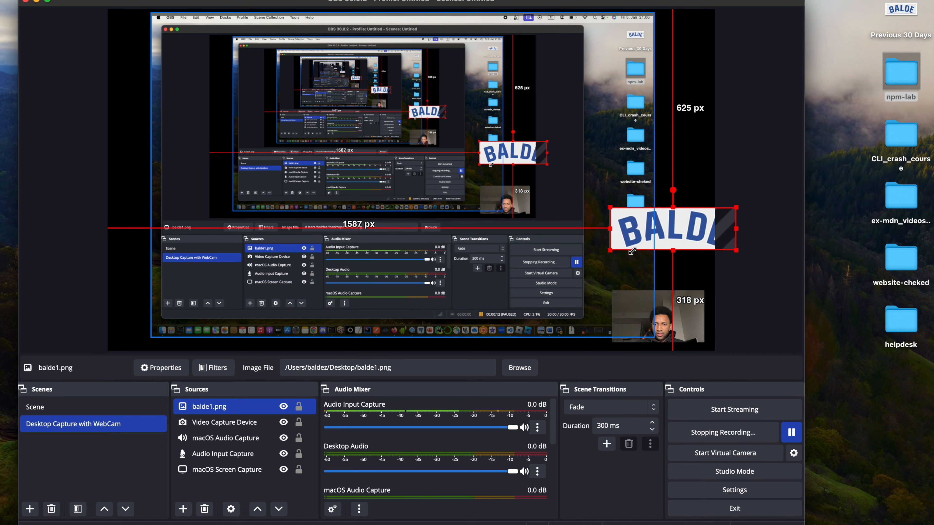
left_click_drag(736, 229, 669, 276)
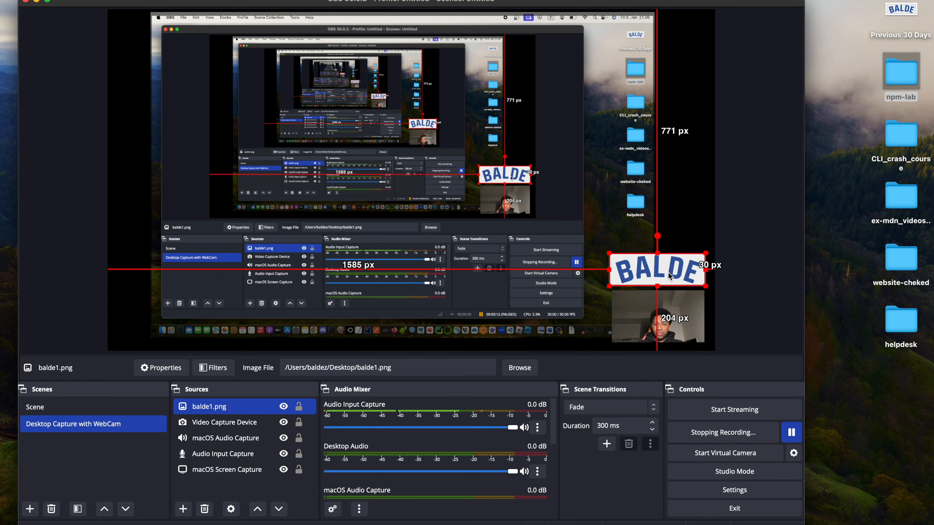
left_click(708, 331)
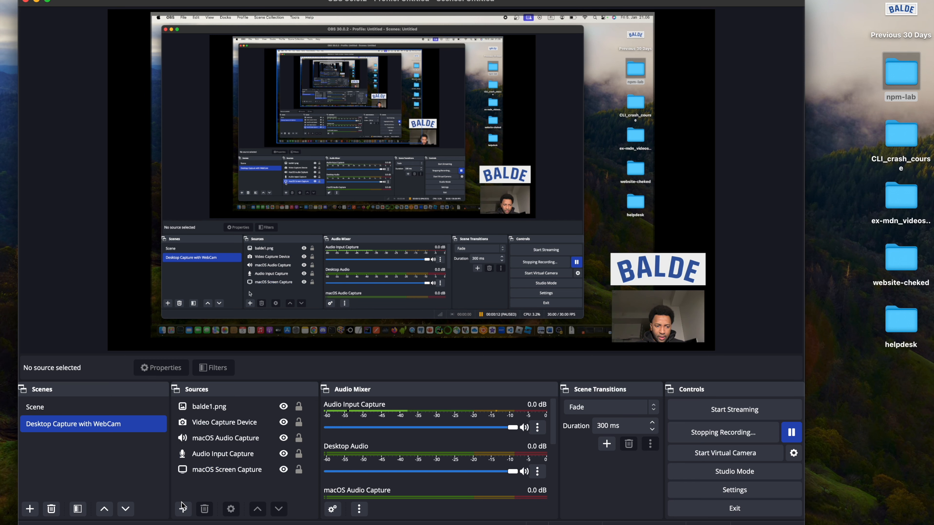
Add a new Colour Source to the scene and set its colour to blue, #2229da.
left_click(182, 511)
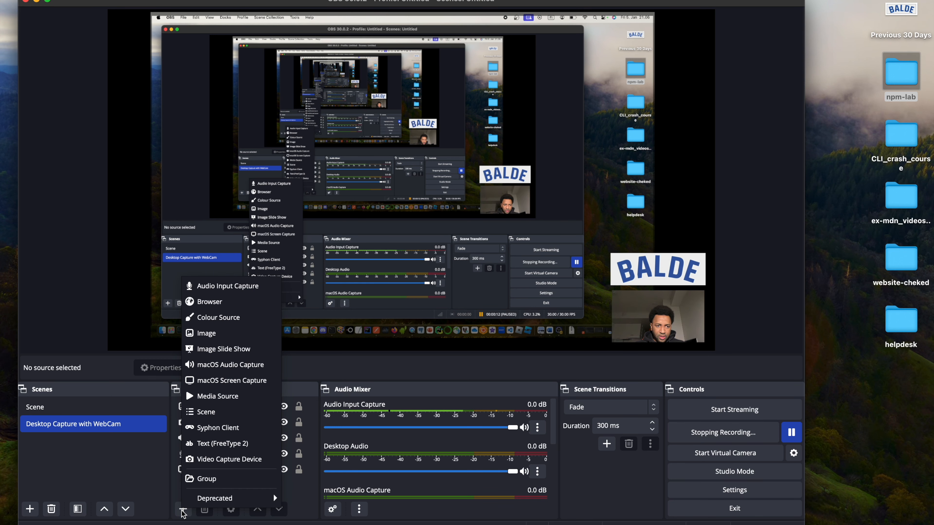
left_click(207, 326)
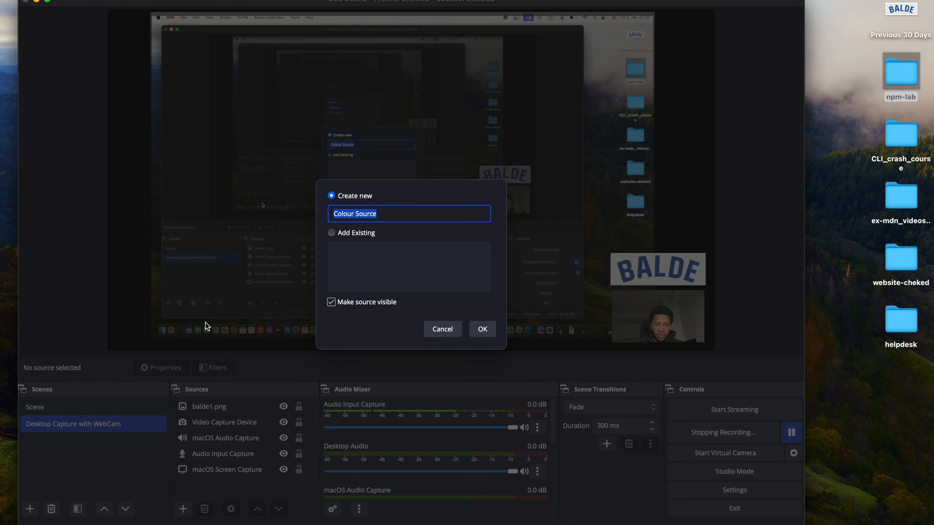
left_click(482, 329)
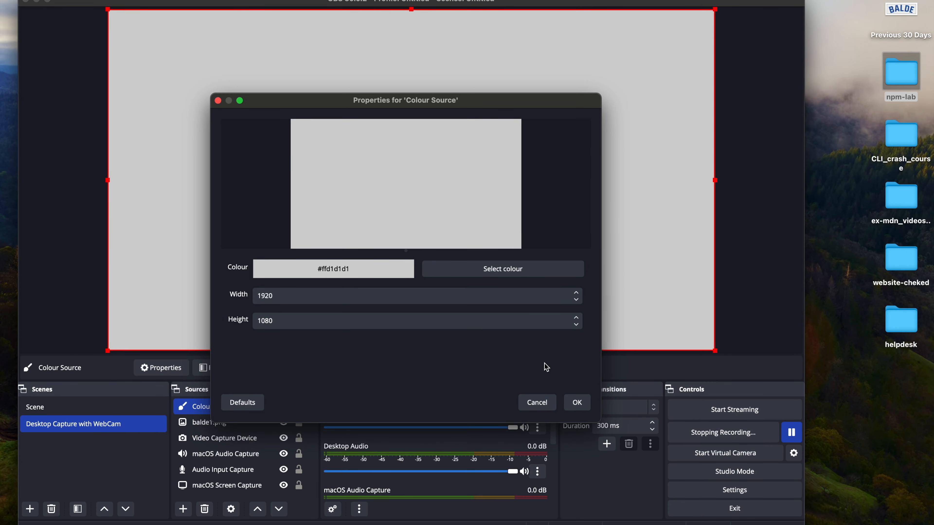
left_click(521, 270)
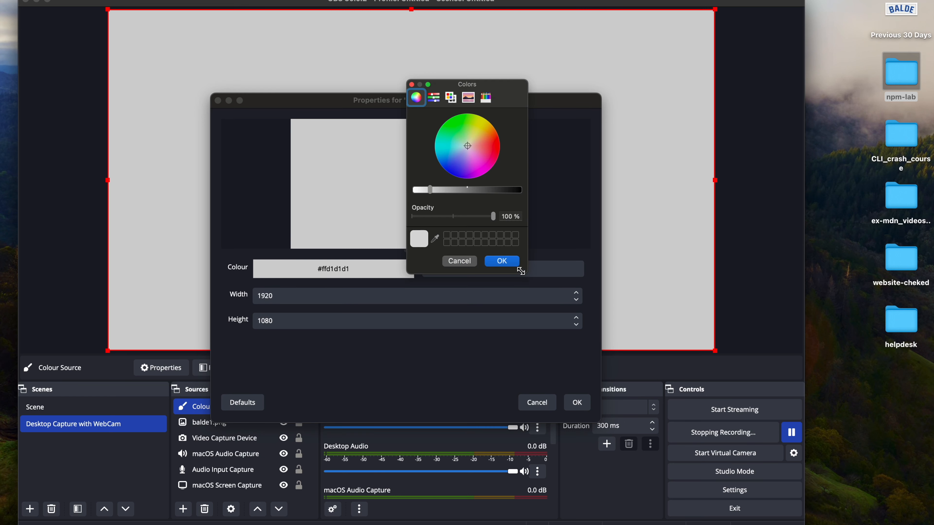
left_click(455, 163)
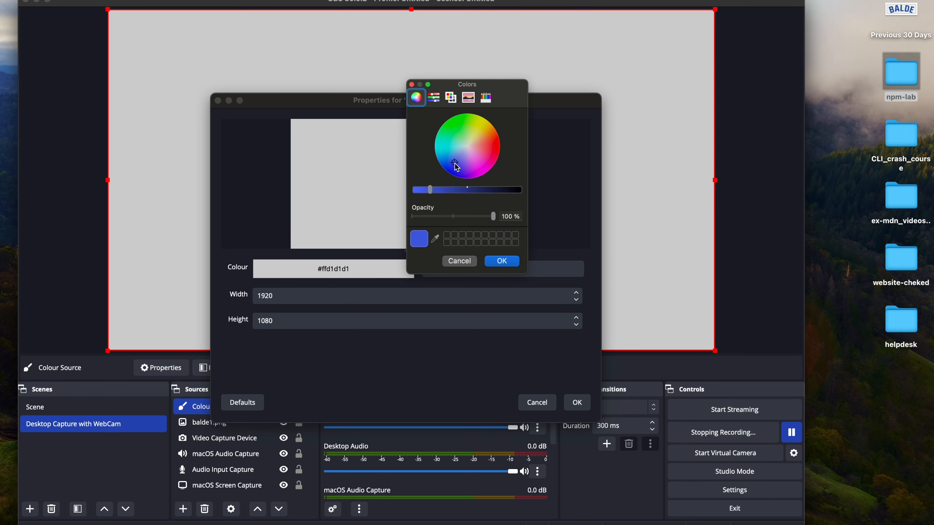
left_click(453, 169)
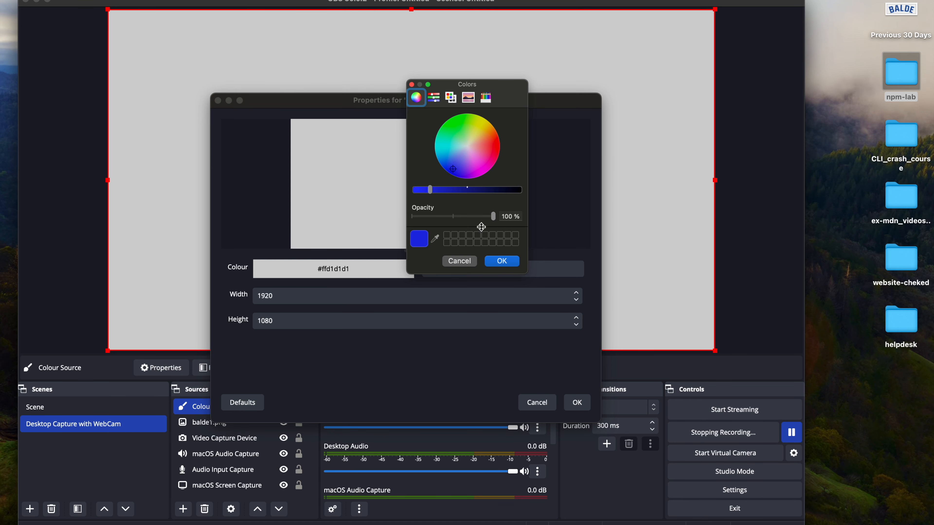
left_click(503, 262)
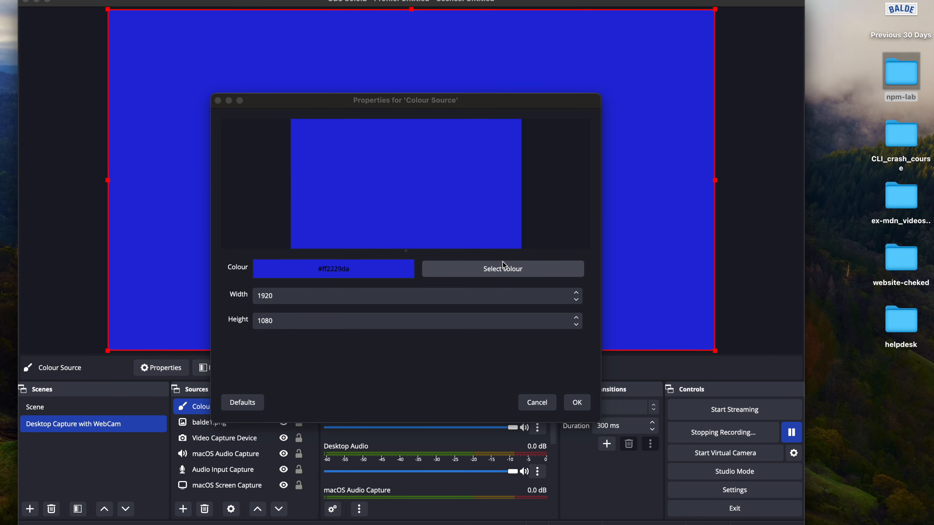
left_click(580, 402)
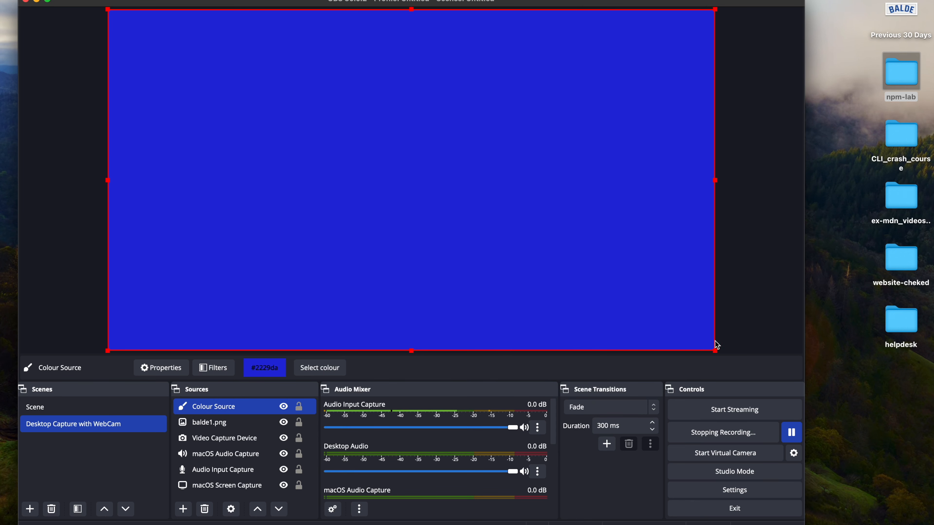
Shrink the blue Colour Source and place it over the webcam, about 9 px from the canvas's right edge and 15 px from the bottom.
left_click_drag(715, 350, 263, 96)
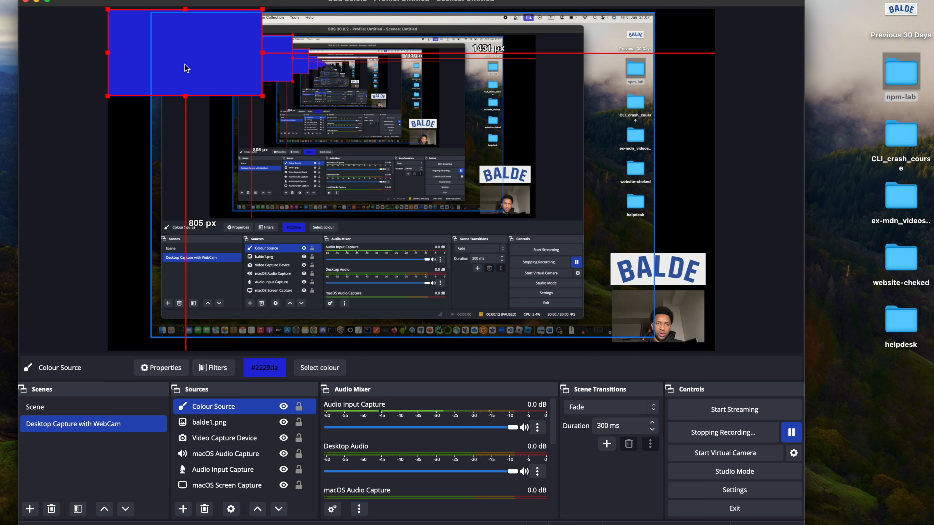
left_click_drag(107, 9, 127, 25)
left_click_drag(180, 41, 629, 296)
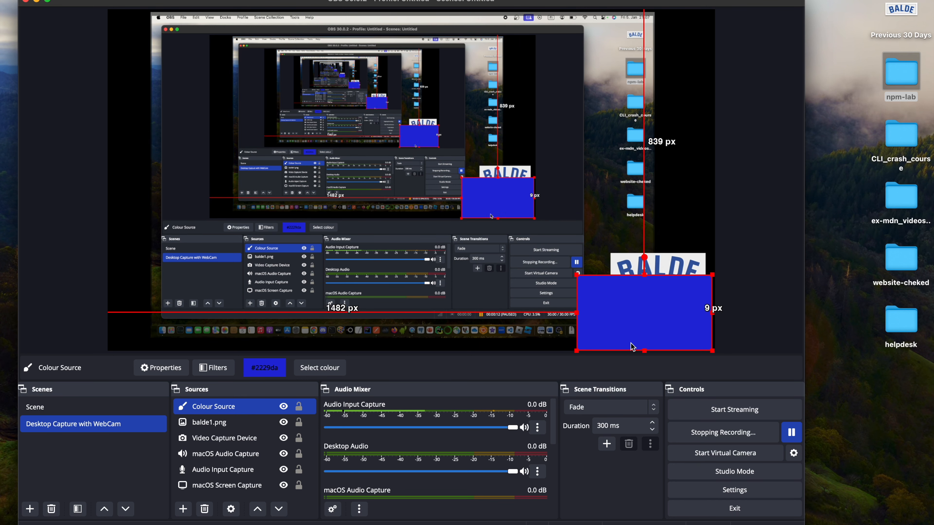
left_click_drag(645, 352, 645, 342)
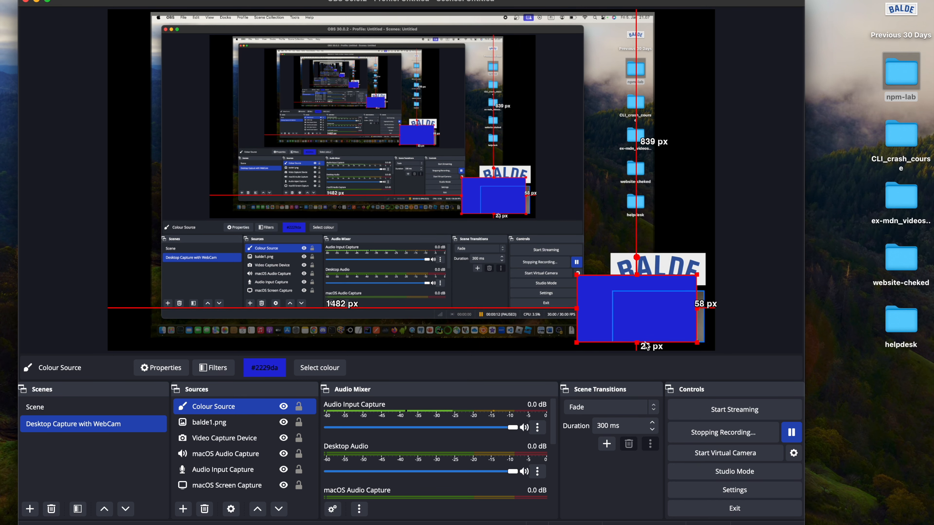
left_click_drag(598, 287, 619, 295)
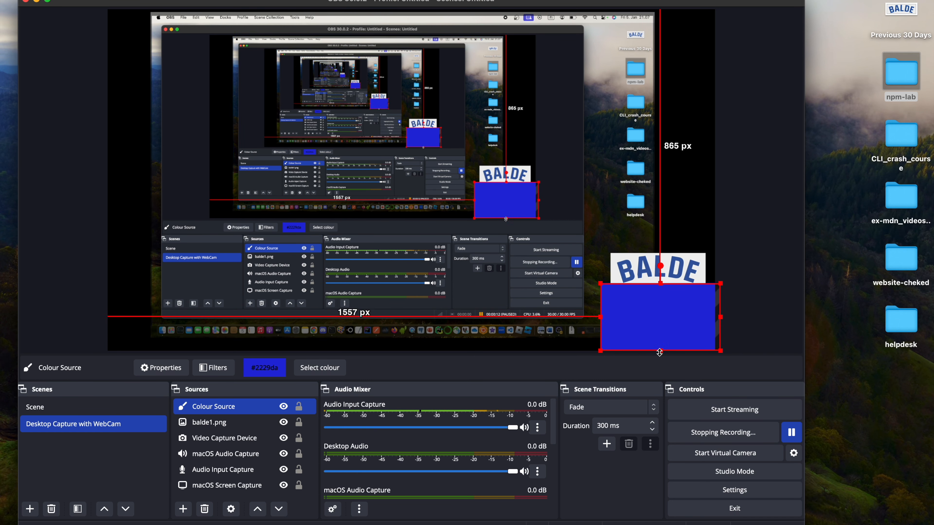
left_click_drag(661, 352, 660, 345)
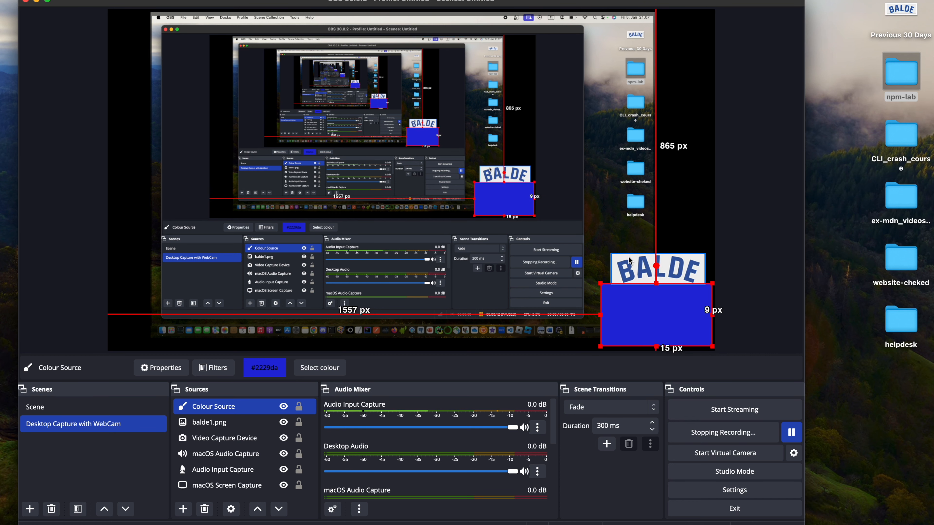
Move the Colour Source directly below the Video Capture Device in the source order, and fit it as a border around the webcam picture.
left_click(629, 267)
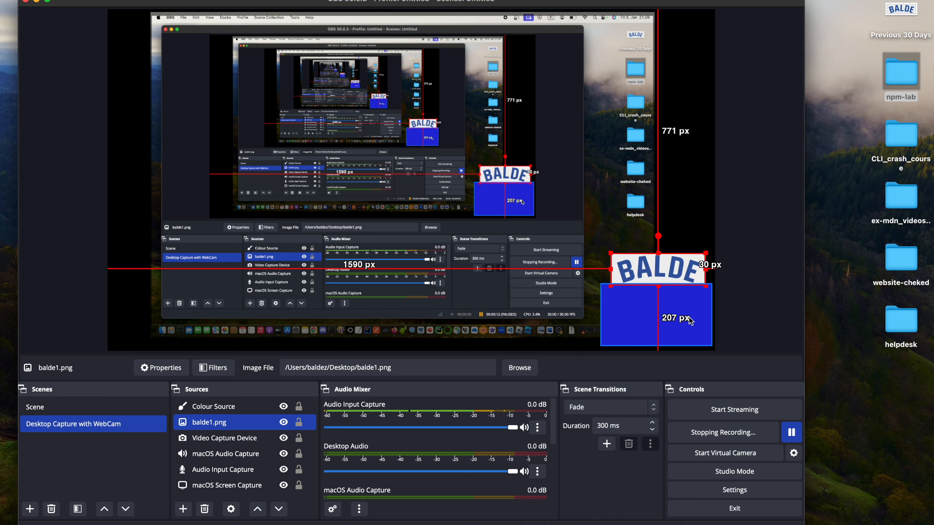
left_click(222, 410, "super")
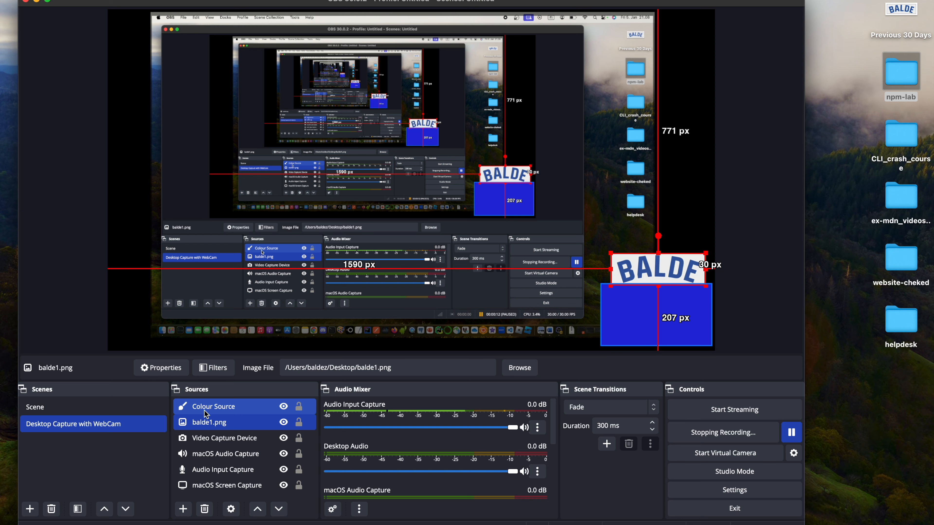
left_click(207, 407)
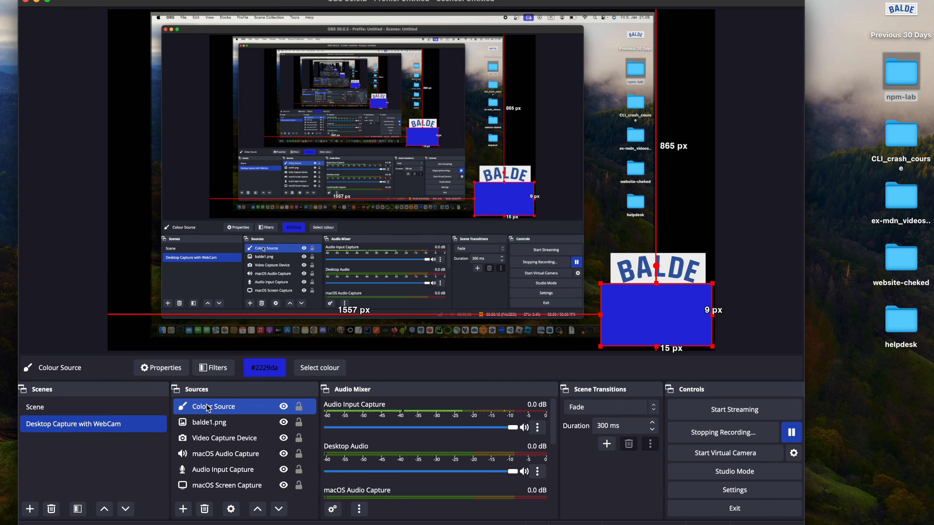
left_click(205, 452, "super")
left_click(204, 452, "super")
left_click_drag(217, 415, 215, 449)
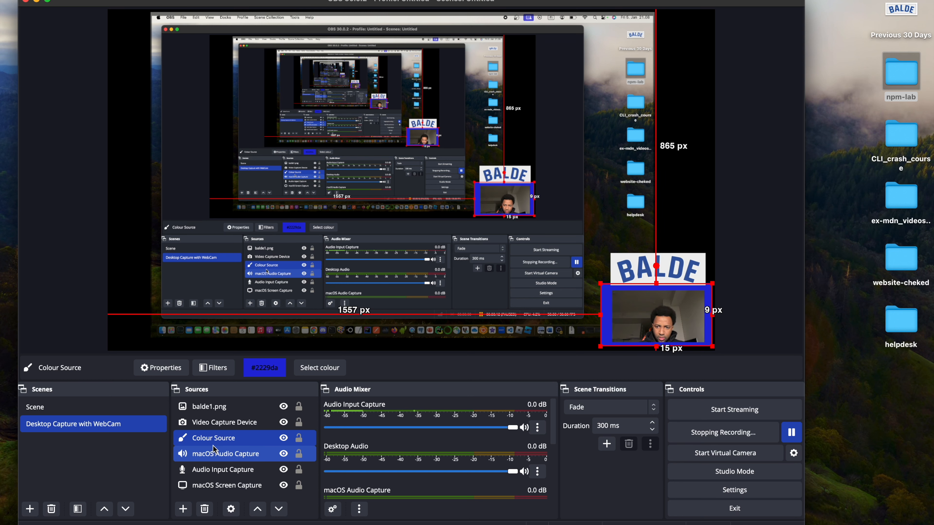
left_click_drag(606, 317, 601, 317)
left_click(612, 317)
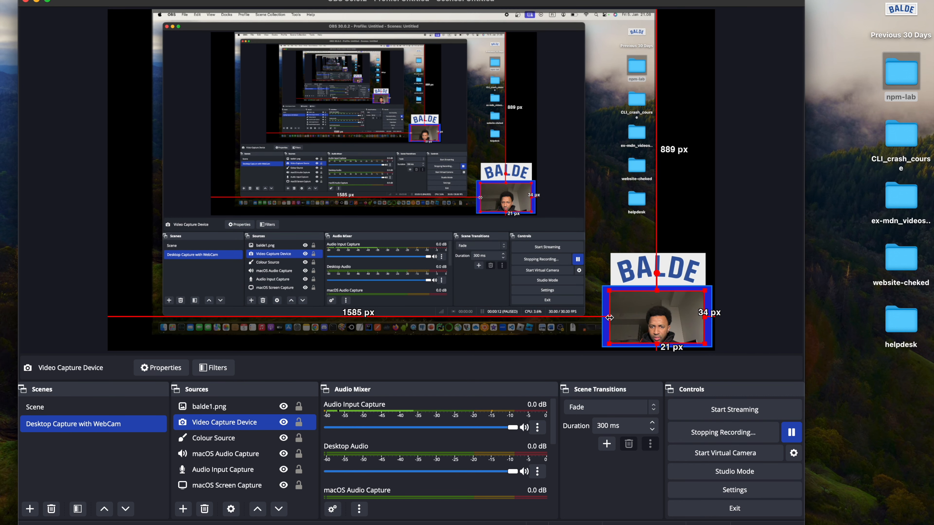
Lock the balde1.png, Video Capture Device and Colour Source items.
left_click(705, 274)
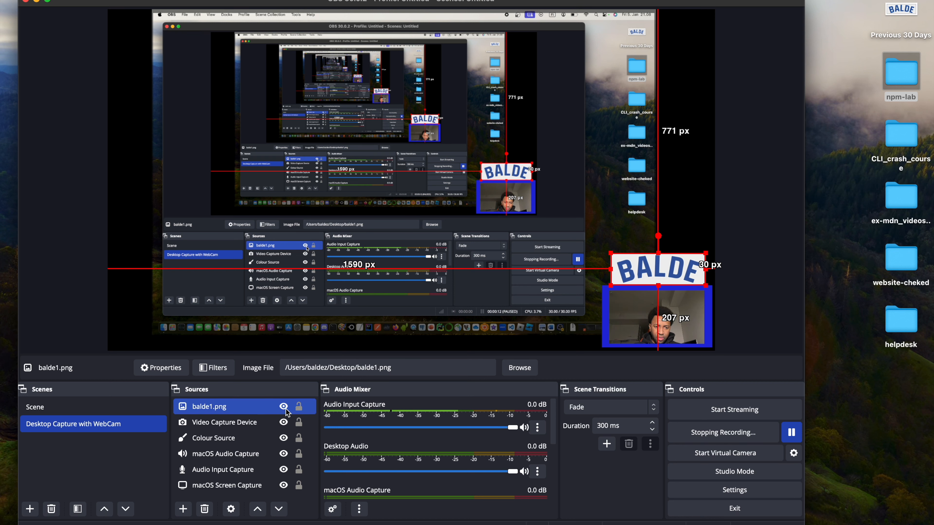
left_click(298, 407)
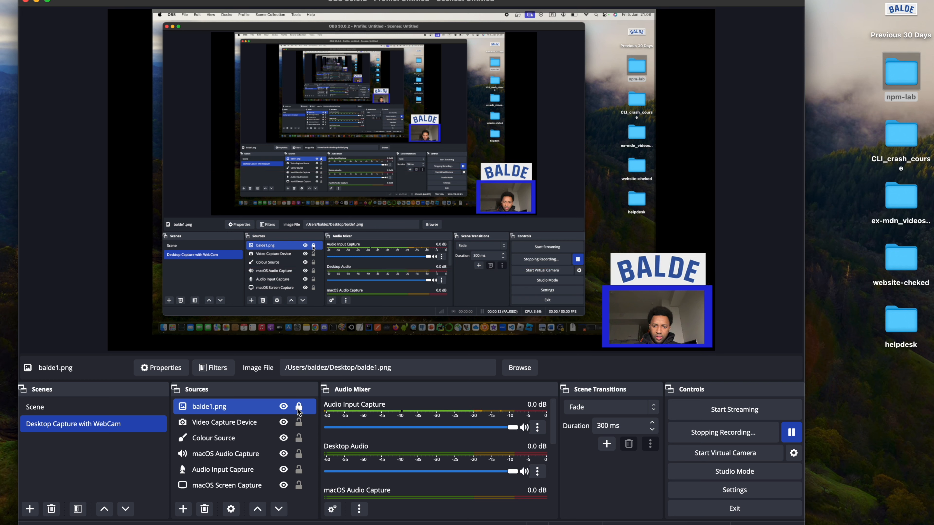
left_click(299, 423)
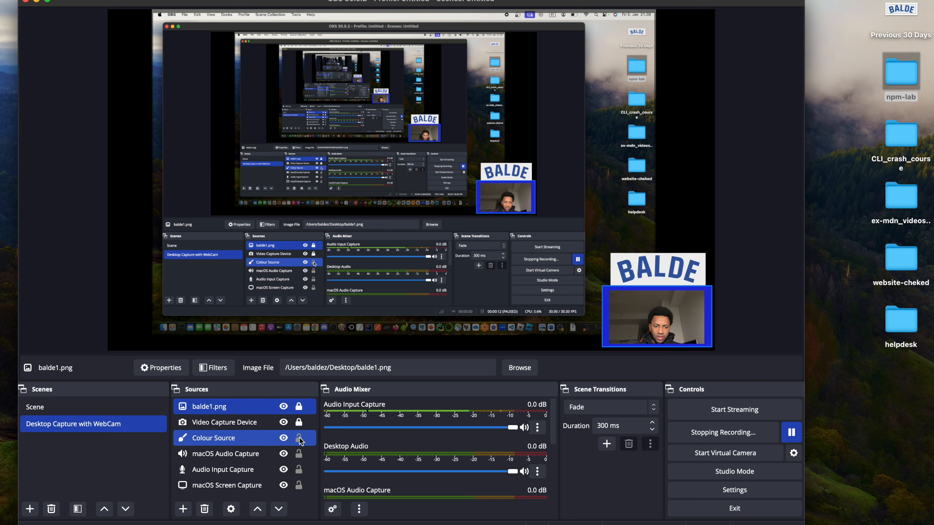
left_click(299, 438)
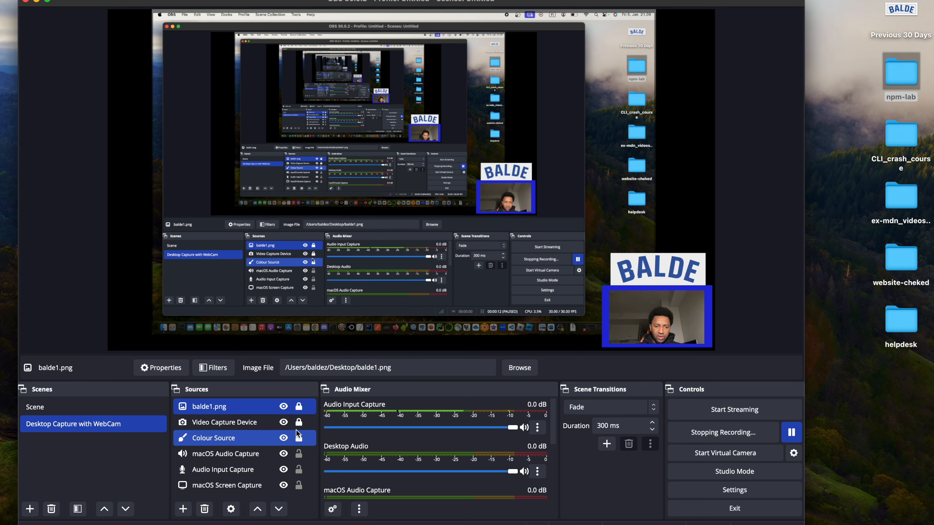
Unlock the logo image, webcam and Colour Source items again.
left_click(299, 406)
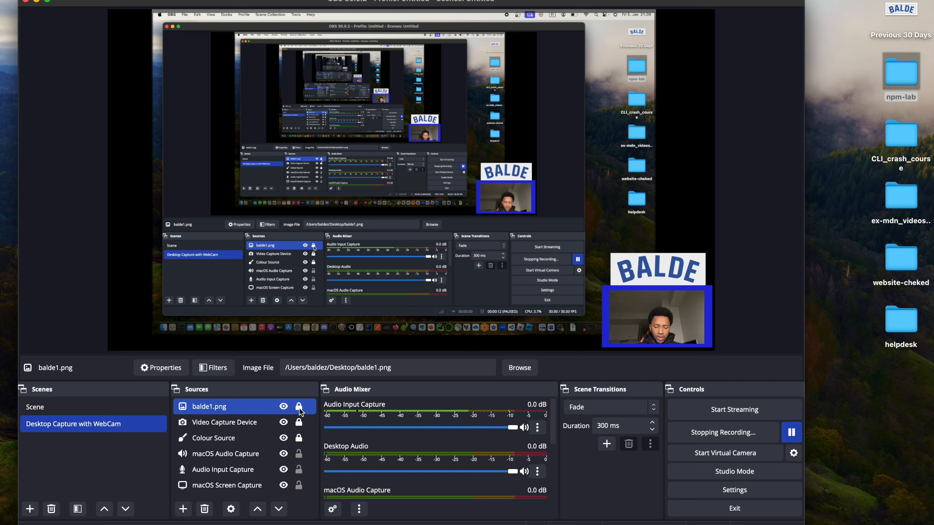
left_click(298, 422)
left_click(300, 439)
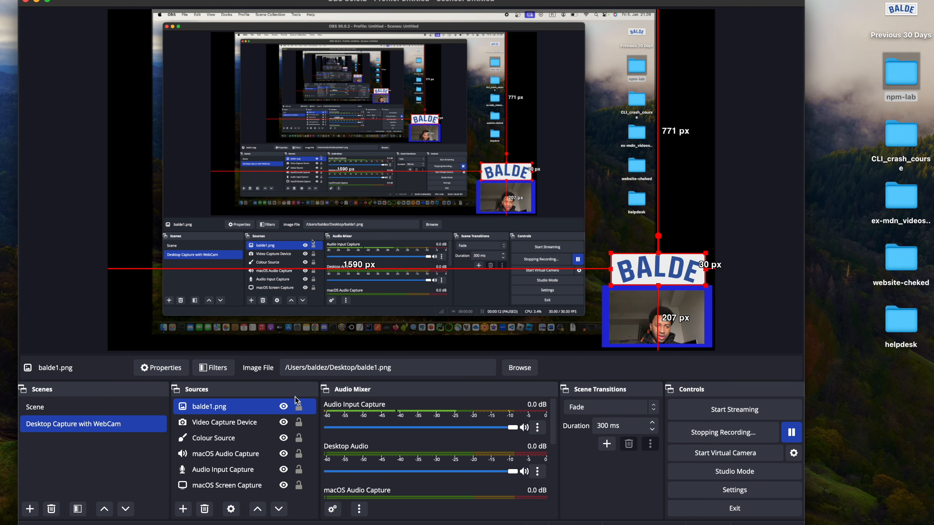
Hide and show balde1.png, Video Capture Device and Colour Source one after another in the scene.
left_click(283, 407)
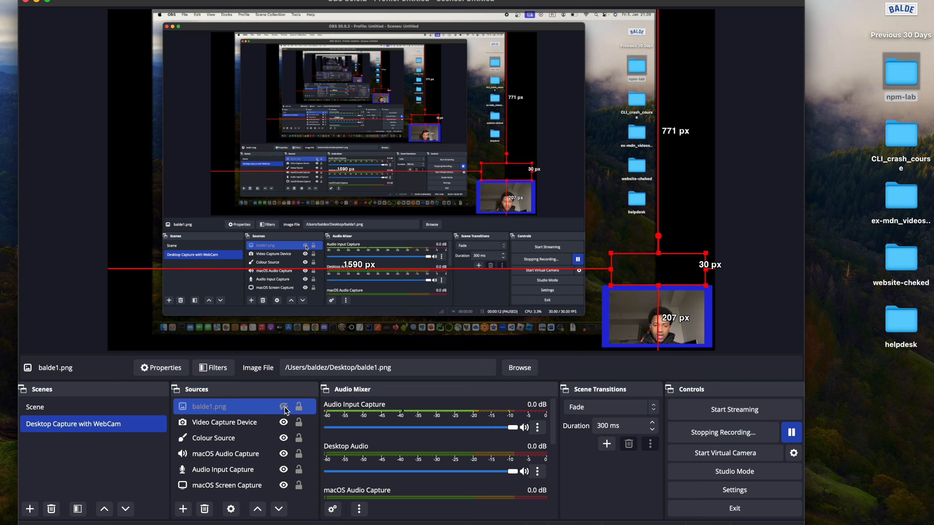
left_click(284, 407)
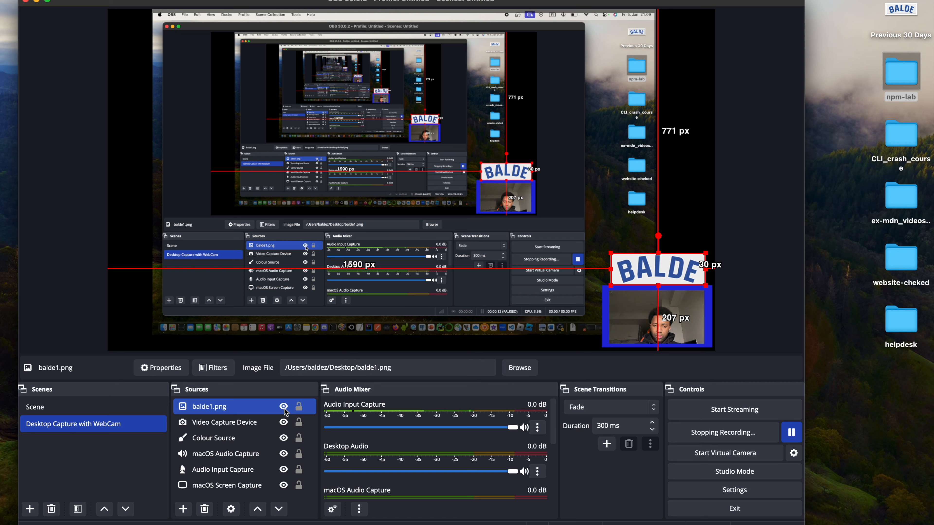
left_click(283, 423)
left_click(284, 423)
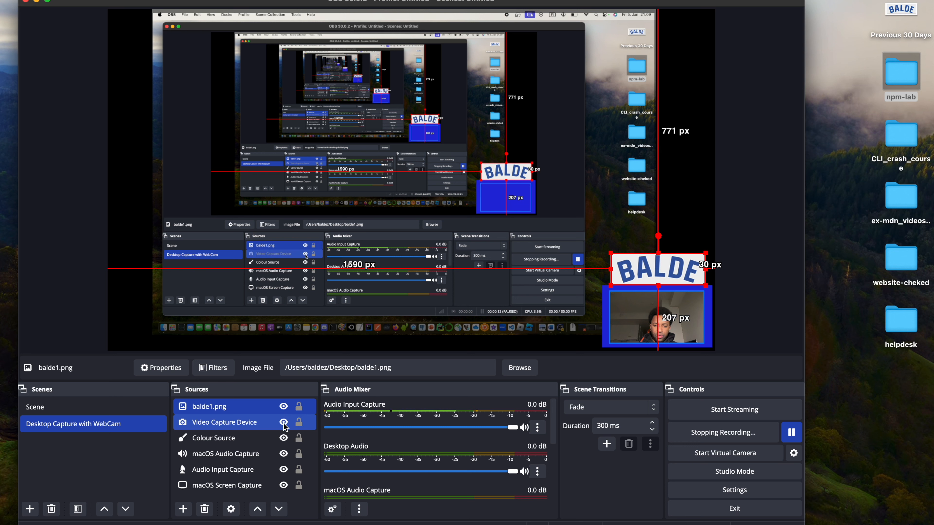
left_click(284, 439)
left_click(284, 442)
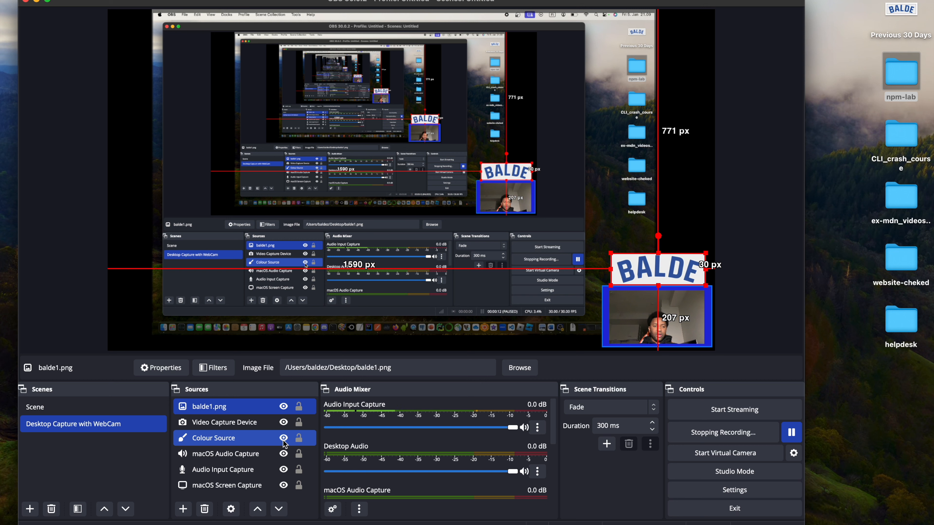
Group balde1.png, Video Capture Device and Colour Source together, and name the group Group1.
left_click(248, 423)
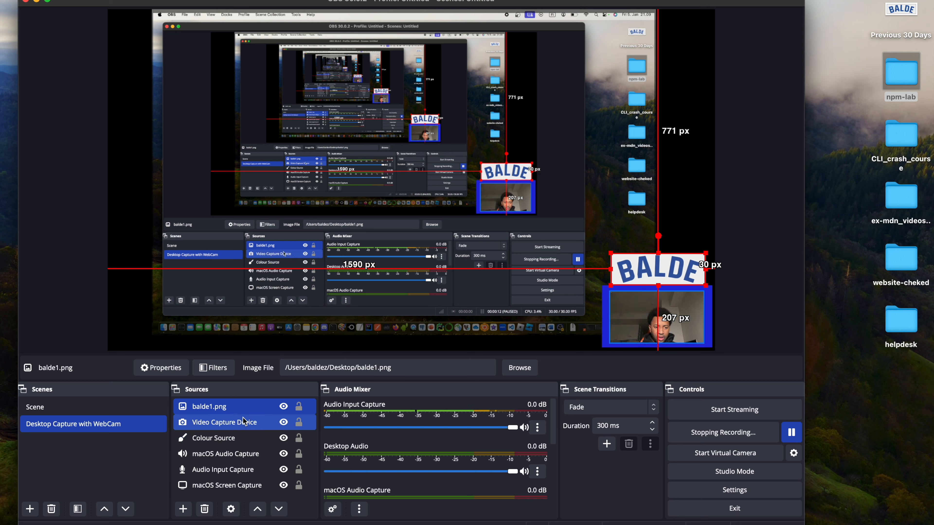
left_click(235, 407)
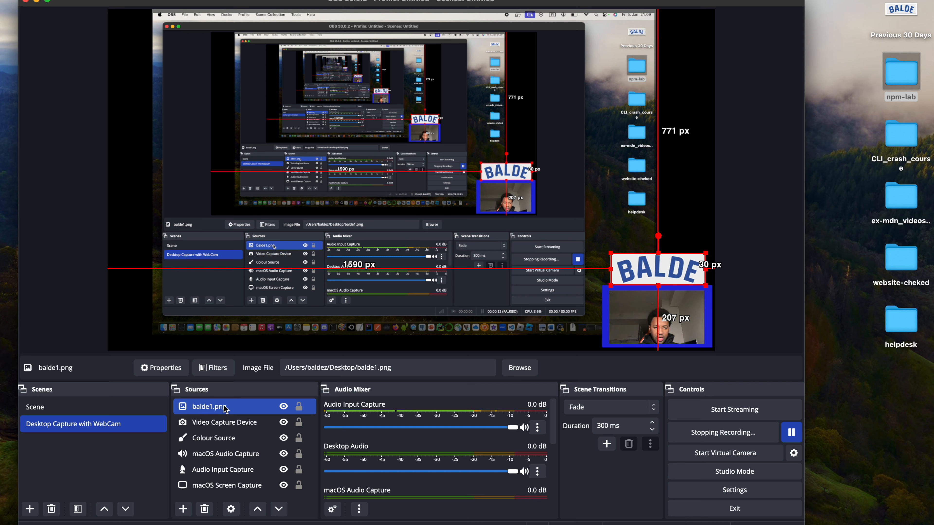
left_click(222, 426, "shift")
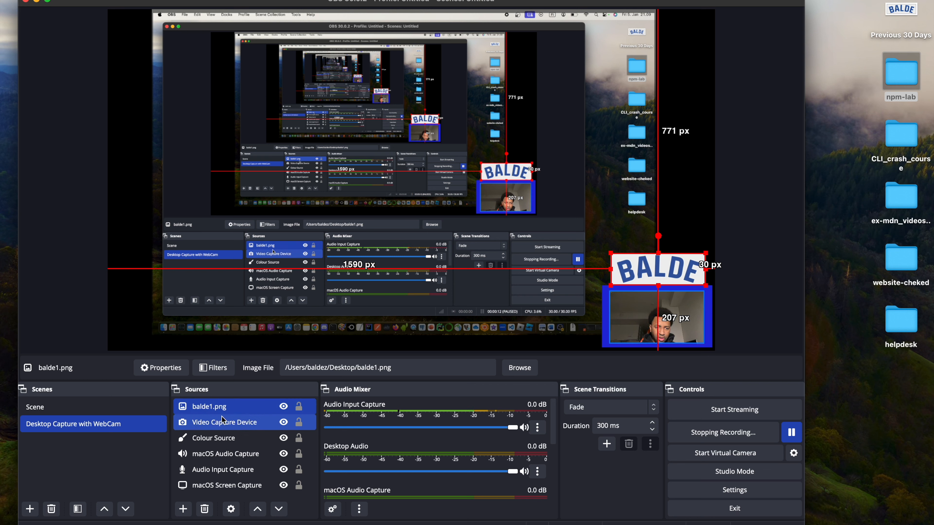
left_click(213, 437, "shift")
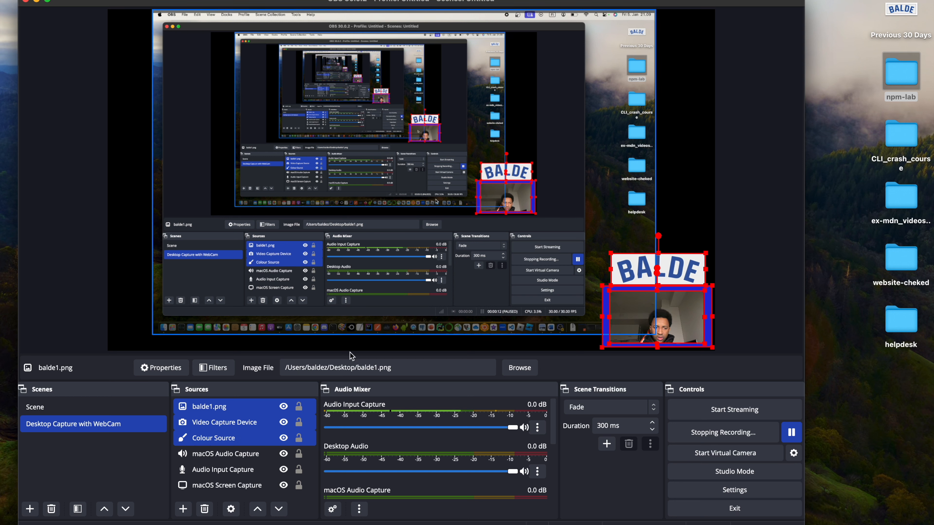
right_click(241, 415)
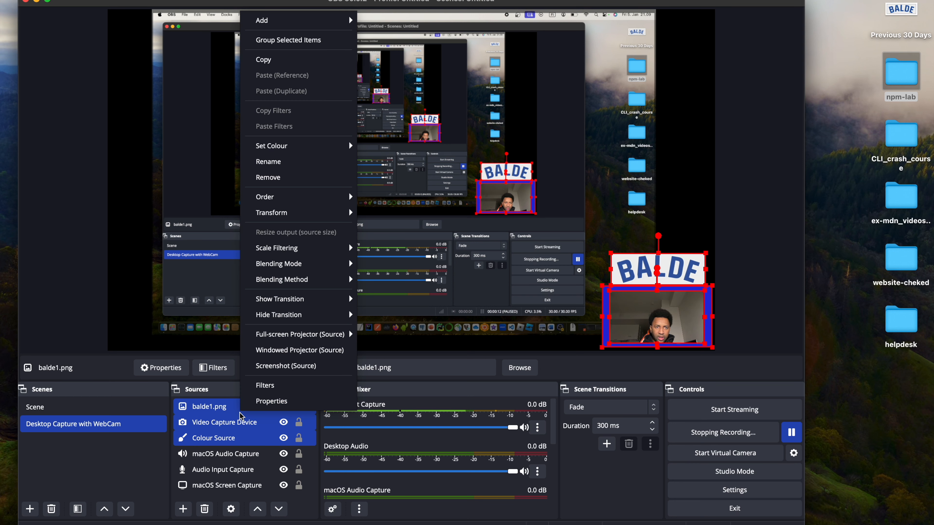
left_click(288, 40)
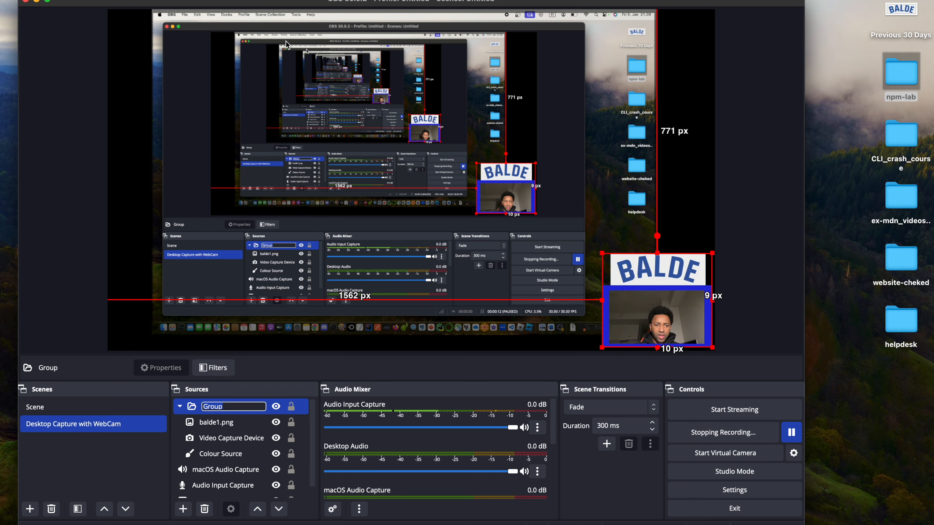
left_click(238, 406)
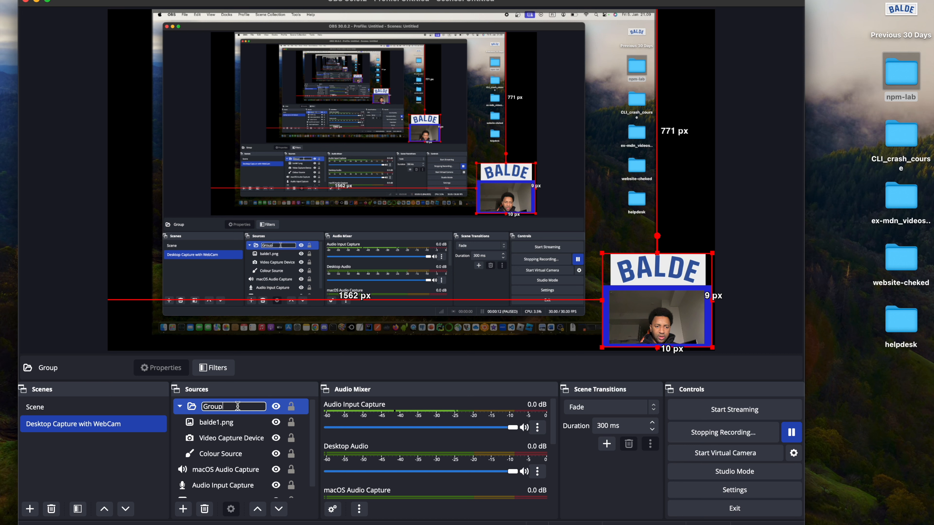
type("1")
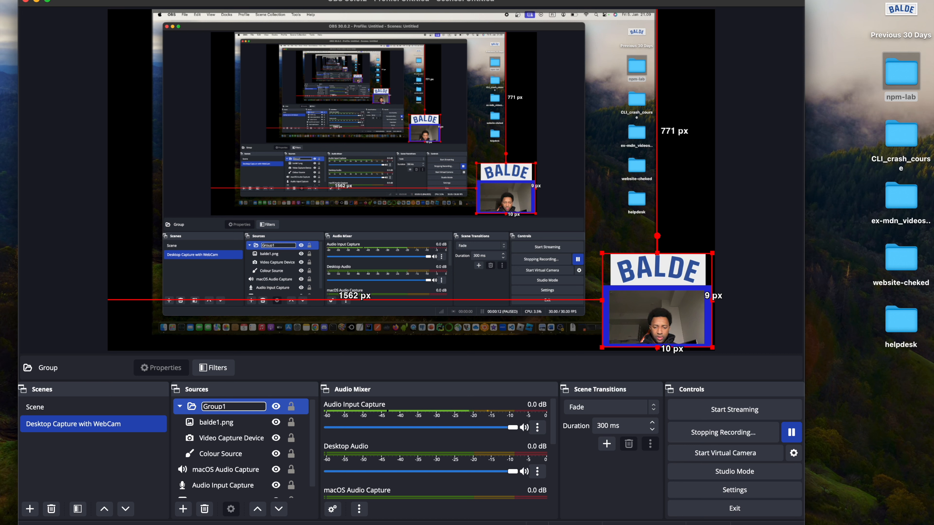
key("Return")
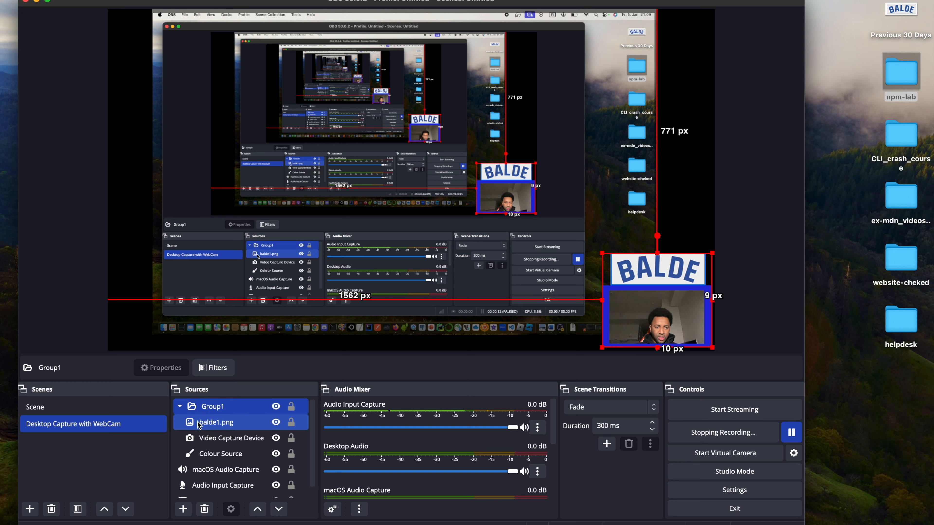
Collapse Group1 in the source list and lock the group after briefly hiding and showing it.
left_click(180, 406)
left_click(180, 406)
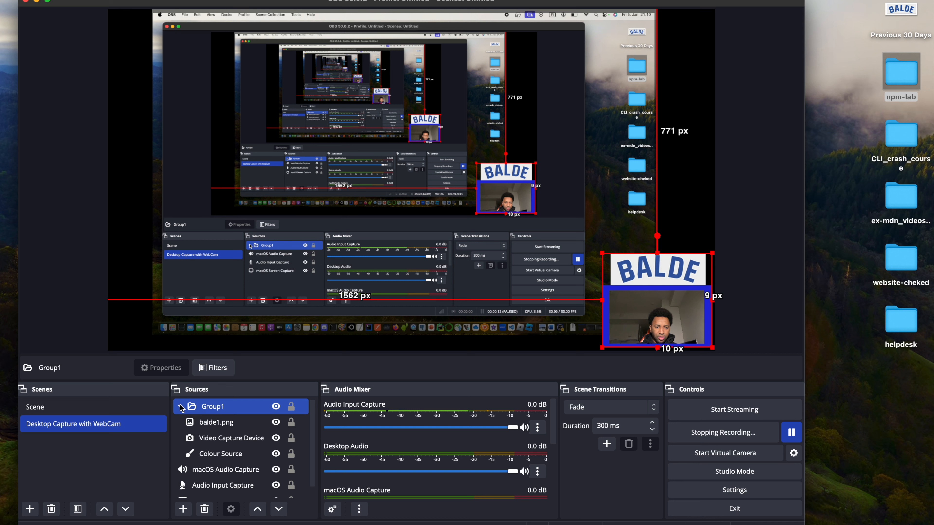
left_click(180, 406)
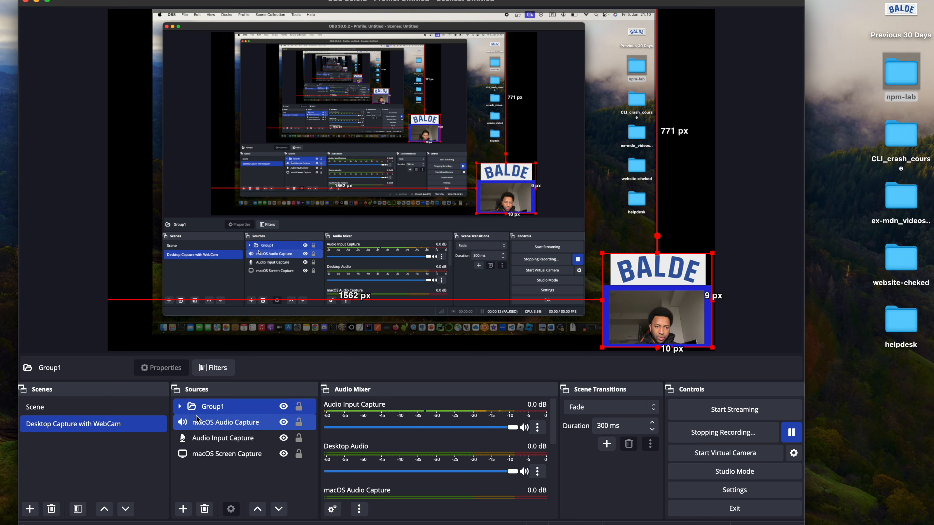
left_click(283, 407)
left_click(284, 407)
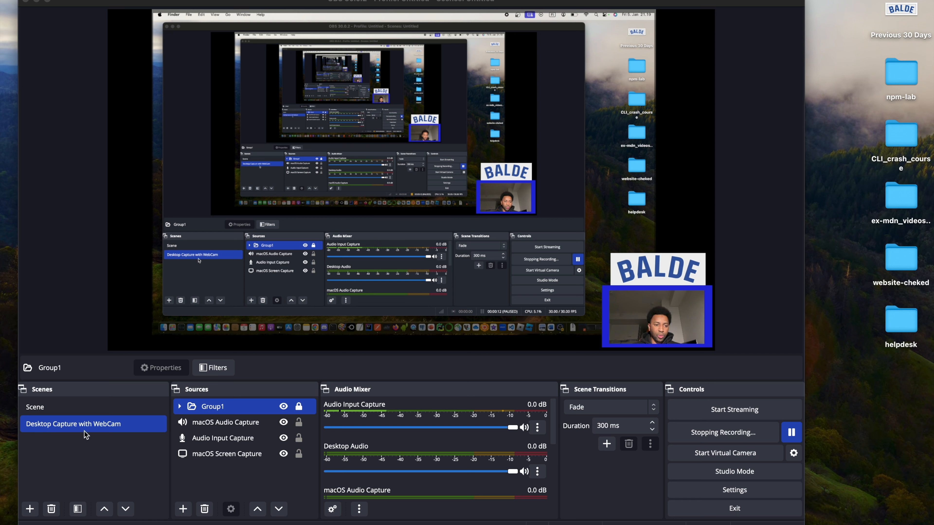
Switch back and forth between Scene and Desktop Capture with WebCam to preview the Fade transition.
left_click(35, 409)
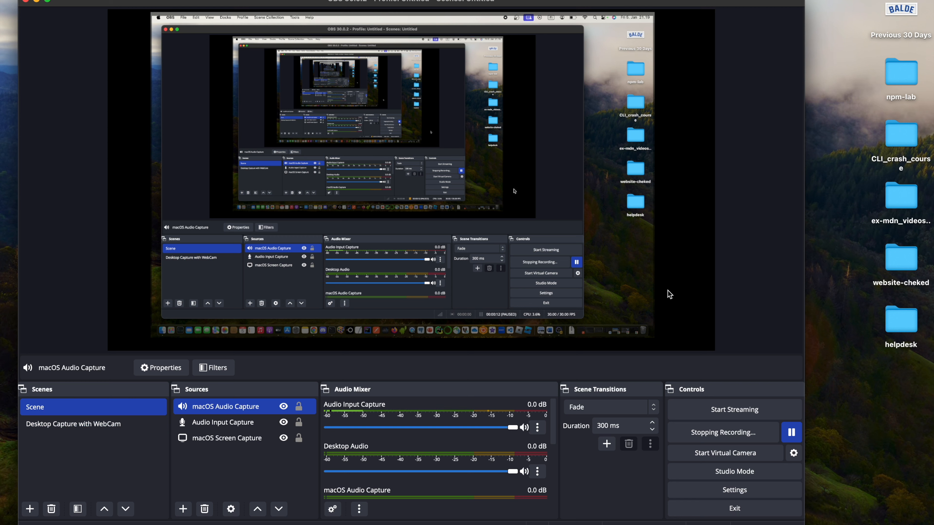
left_click(102, 426)
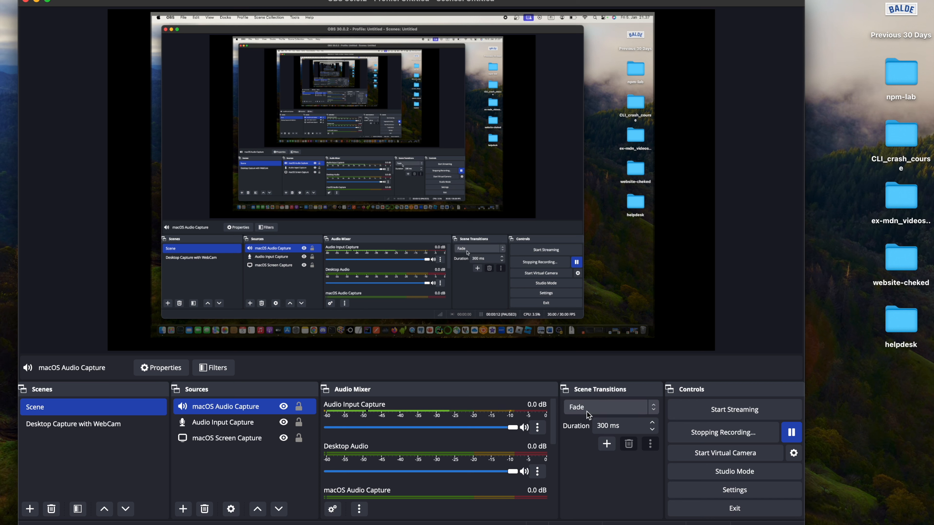
left_click(95, 426)
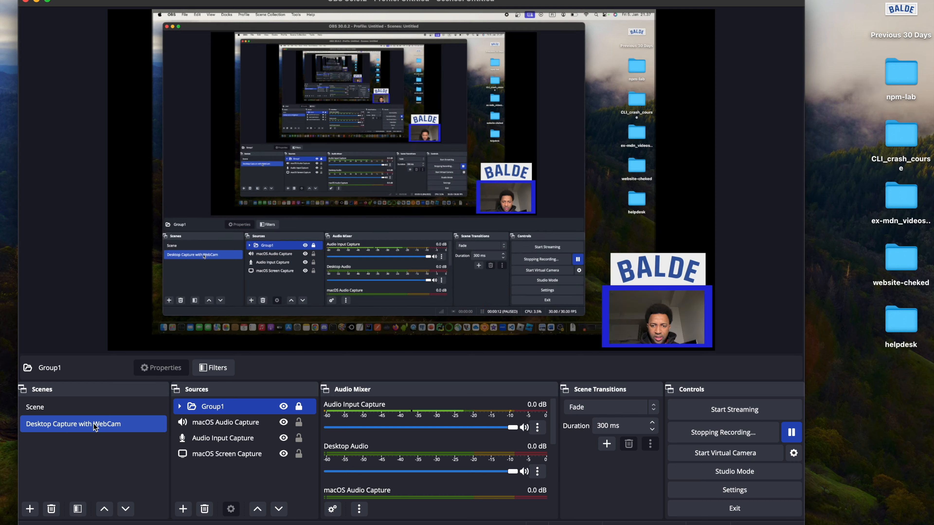
left_click(65, 411)
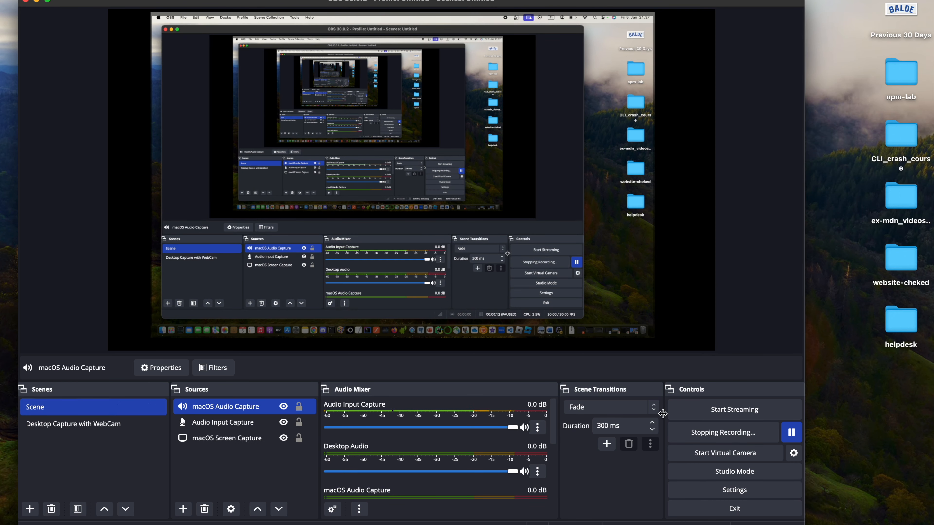
Set the scene transition to Cut and test it by switching to Desktop Capture with WebCam and back to Scene.
left_click(653, 408)
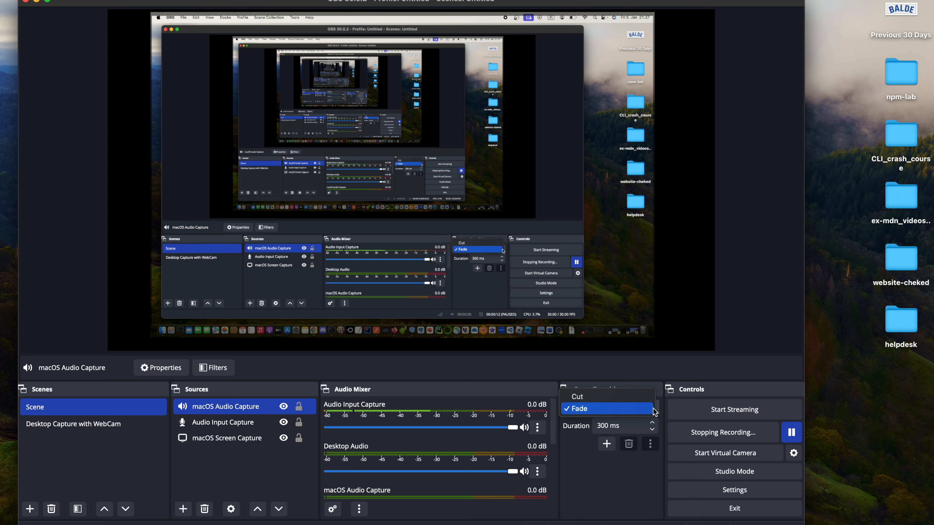
left_click(629, 398)
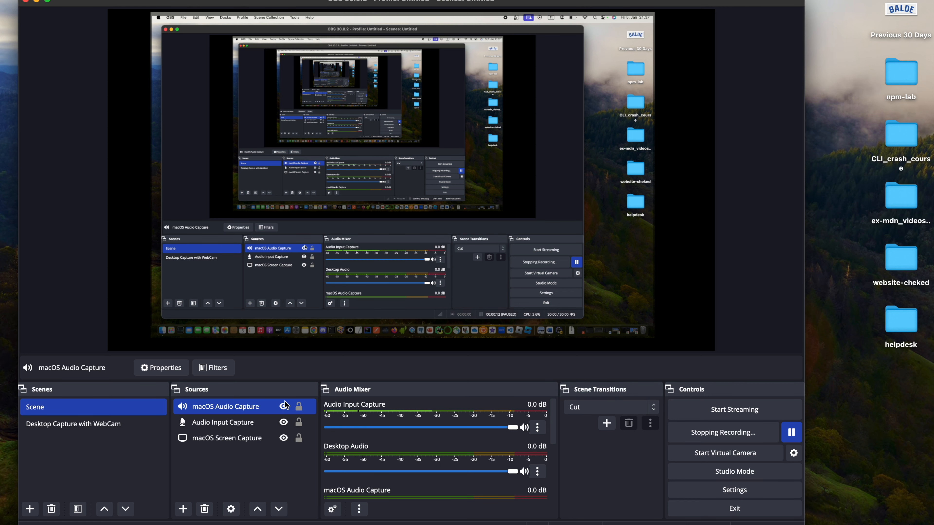
left_click(63, 426)
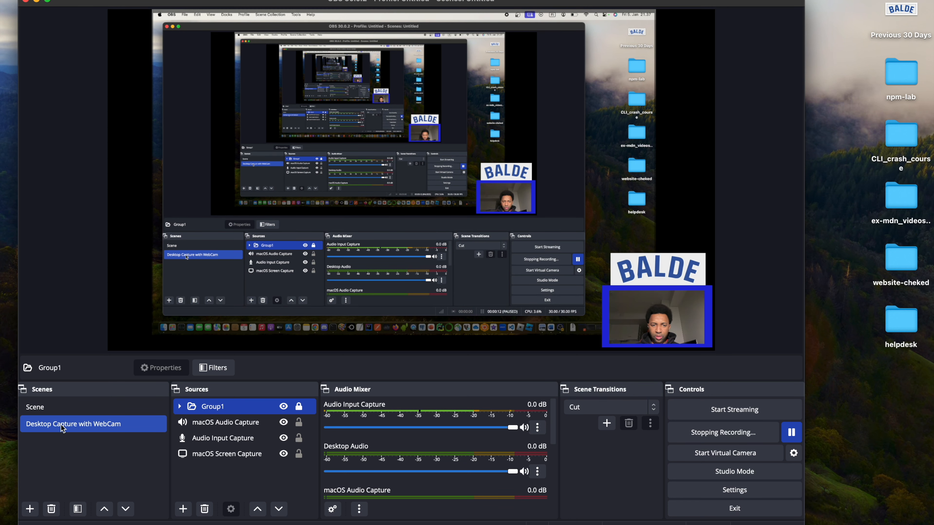
left_click(61, 411)
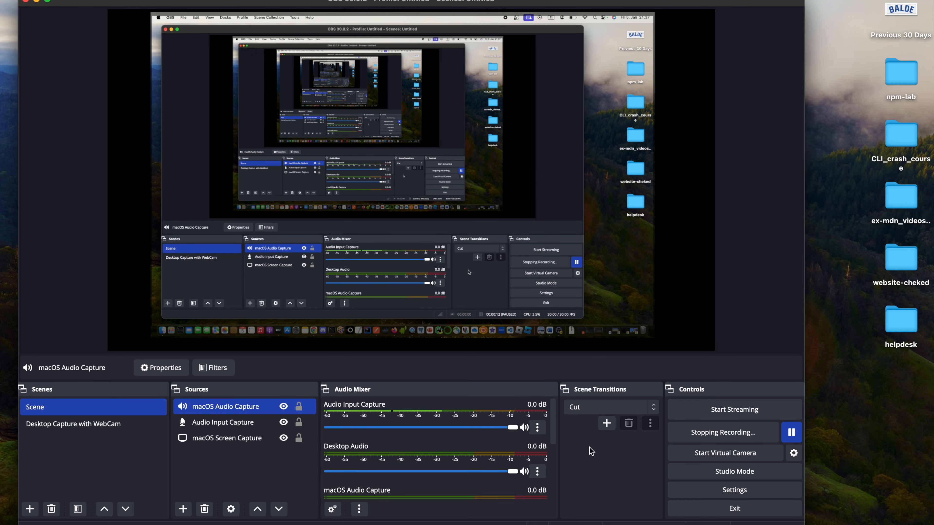
Set the scene transition back to Fade.
left_click(642, 407)
left_click(644, 421)
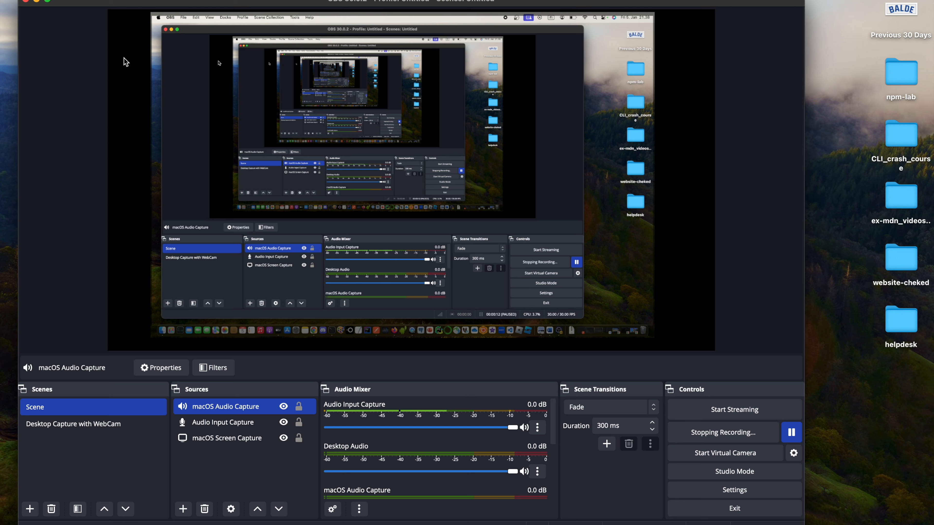
Examine the hotkey settings, including the switch-to-scene hotkey for Desktop Capture with WebCam, and leave the settings without changes.
left_click(42, 1)
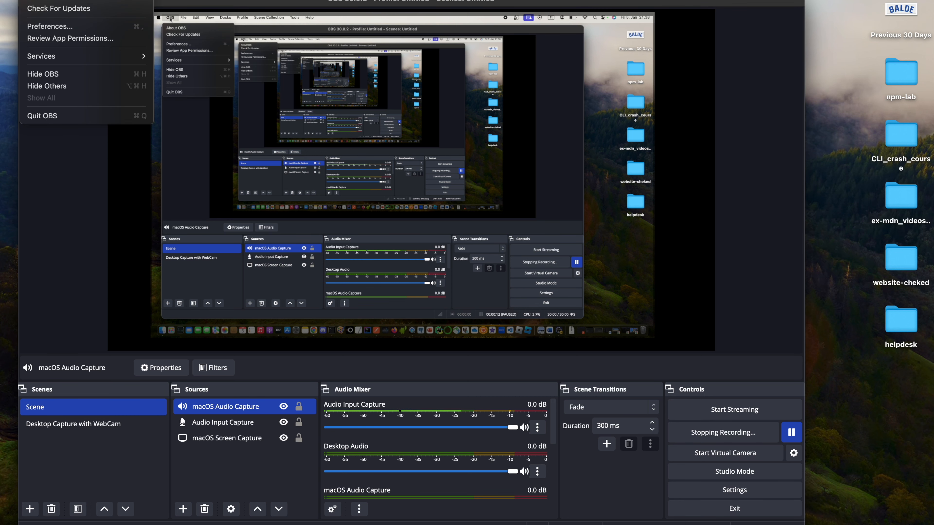
left_click(46, 27)
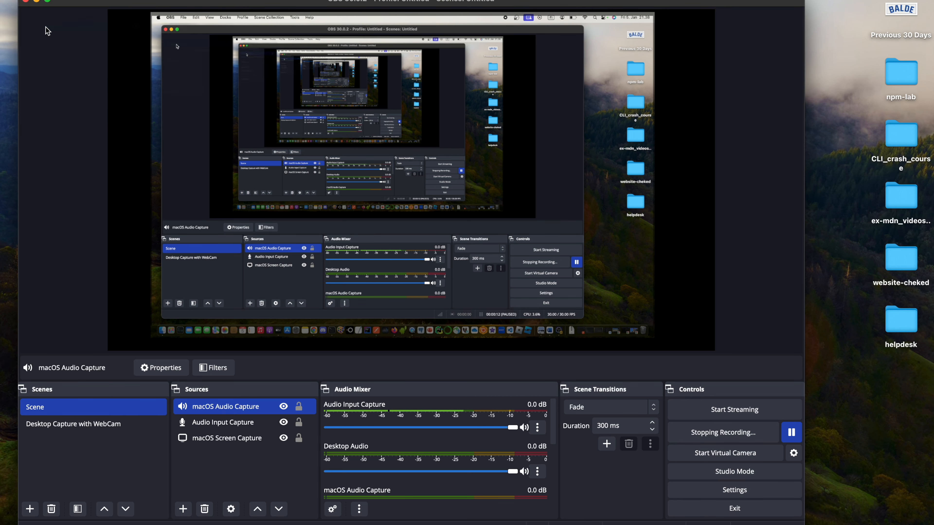
left_click(167, 187)
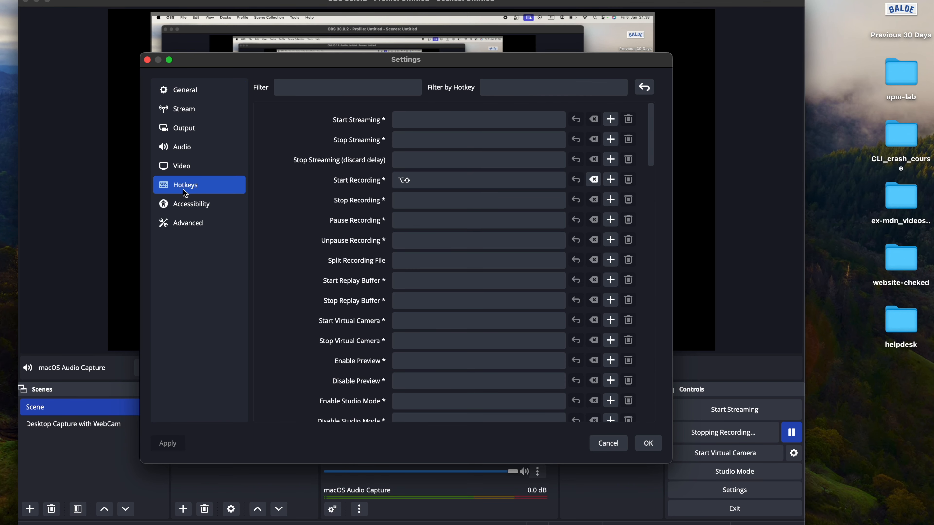
scroll(363, 269, "down", 10)
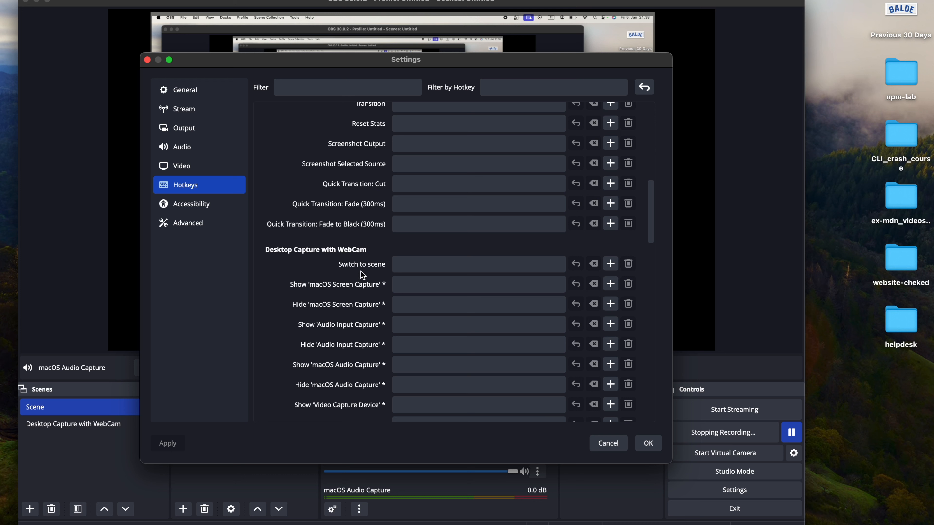
left_click(417, 267)
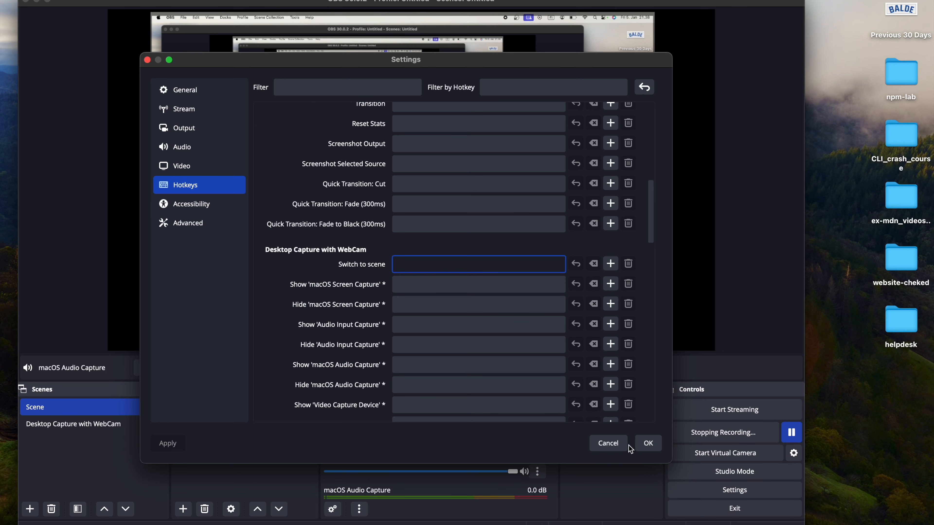
left_click(608, 443)
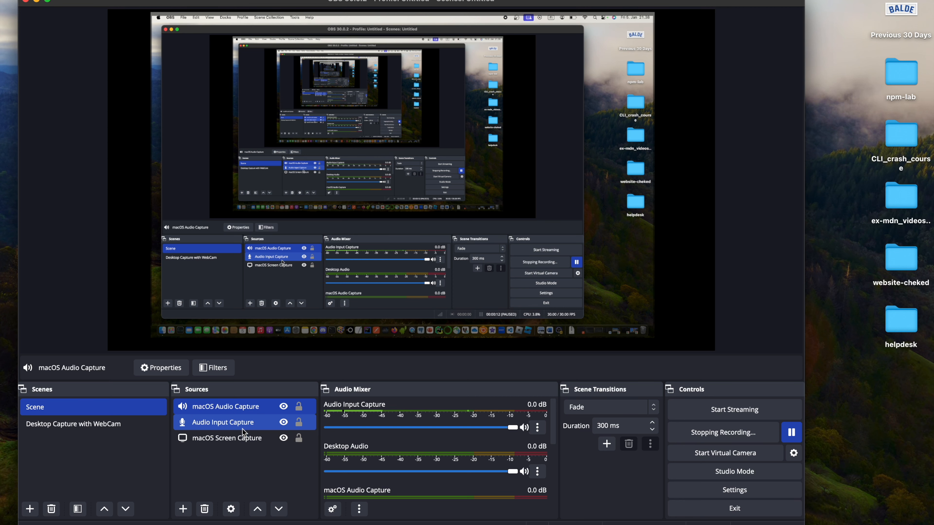
Switch to the Desktop Capture with WebCam scene, expand Group1 and select its Video Capture Device source.
left_click(117, 423)
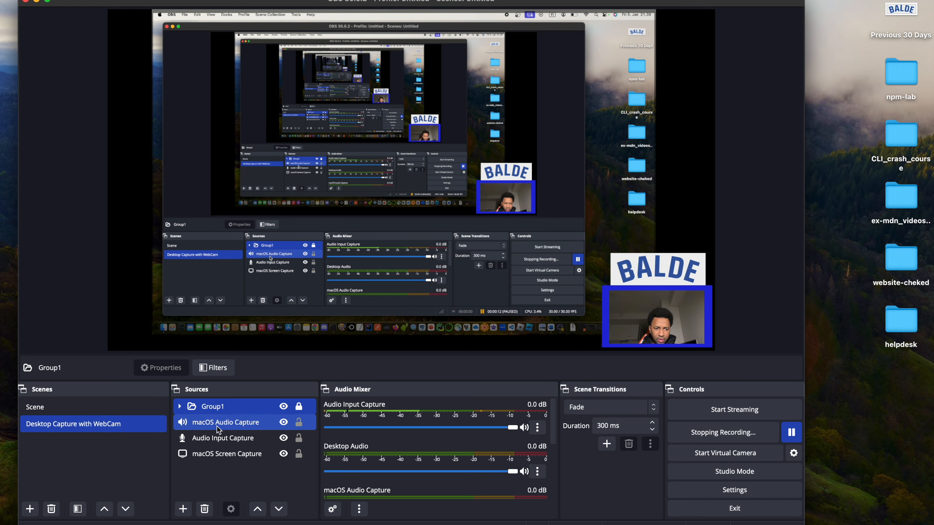
left_click(180, 407)
left_click(209, 441)
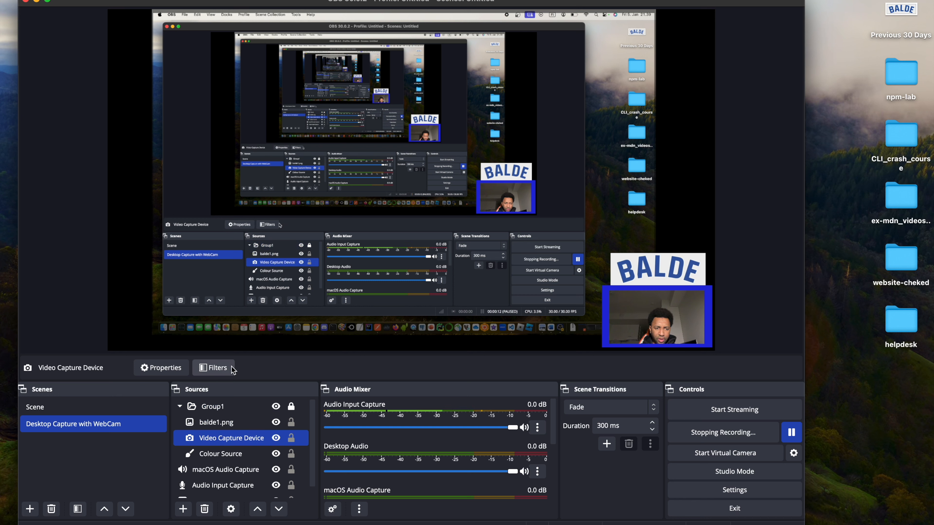
Examine the available audio/video and effect filters for Video Capture Device without adding any, and close the filter settings.
left_click(217, 368)
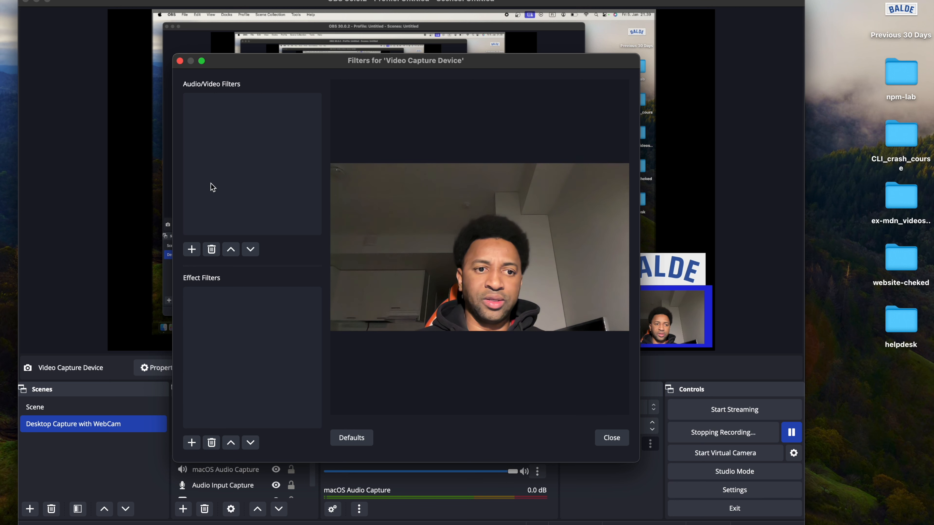
left_click(190, 251)
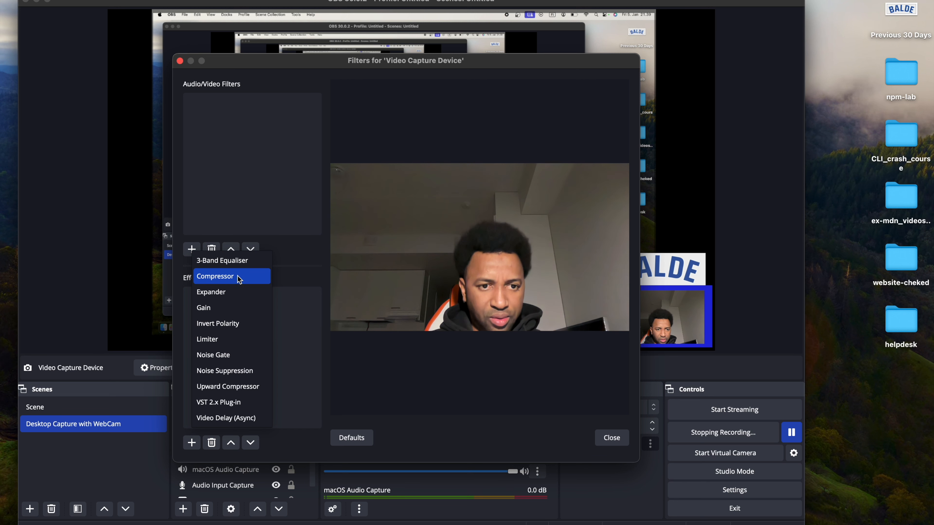
left_click(283, 280)
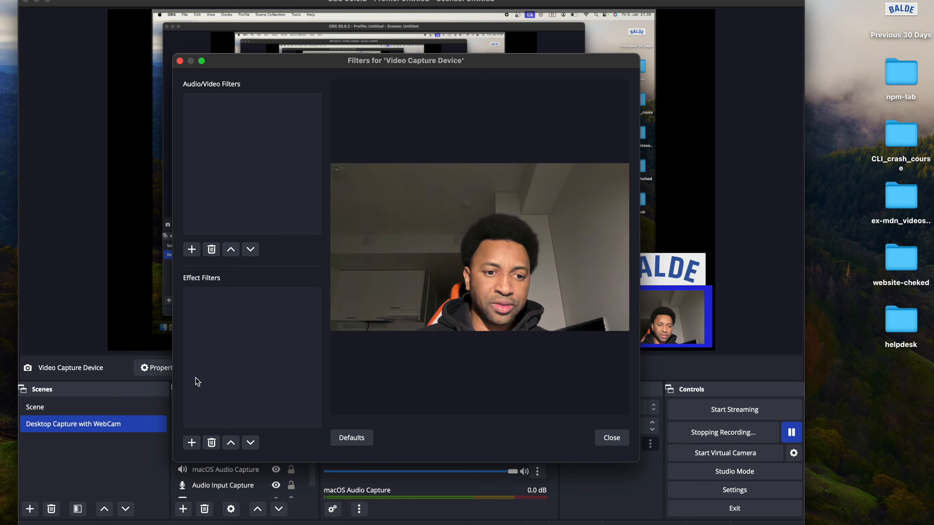
left_click(195, 443)
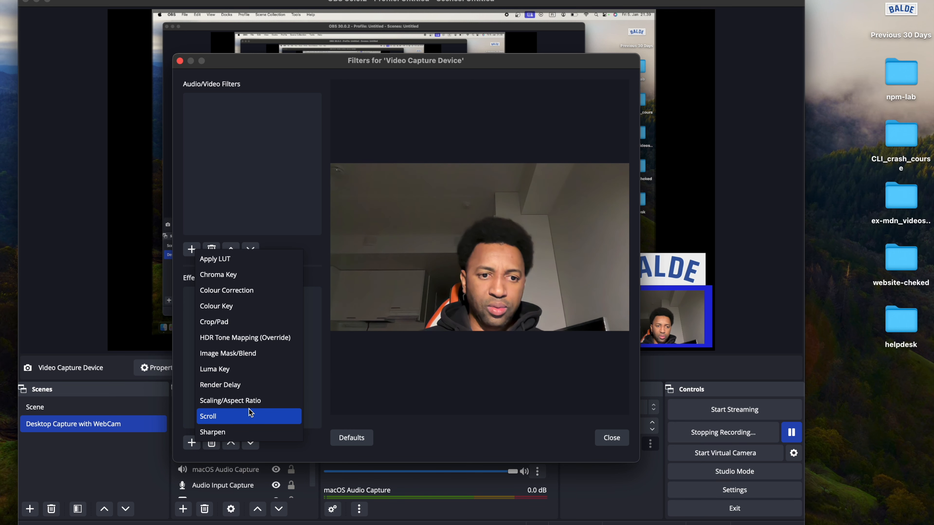
left_click(619, 442)
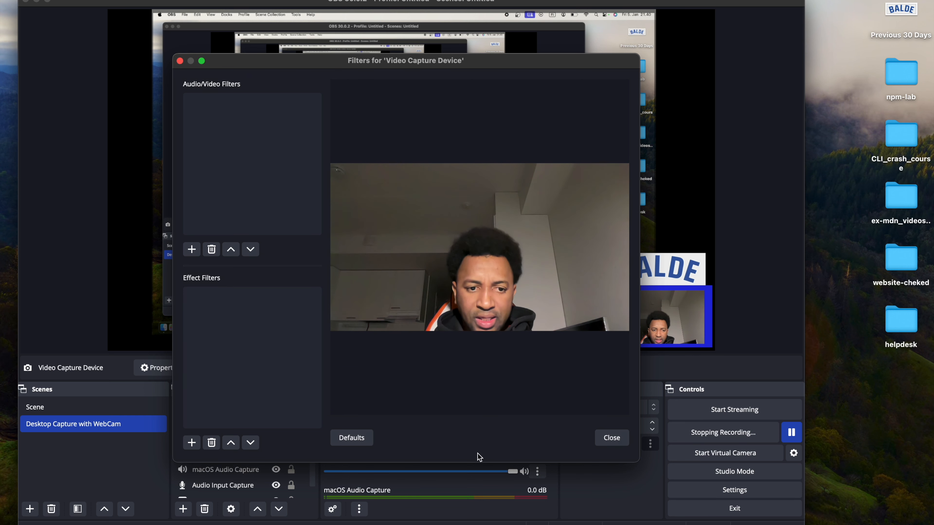
Unlock Group1 and select the whole group.
left_click(228, 426)
left_click(289, 408)
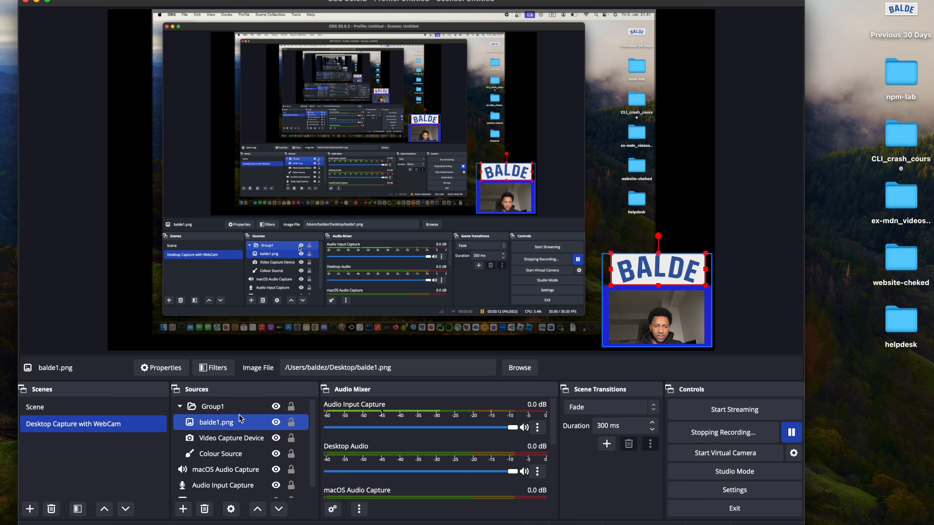
left_click(216, 423)
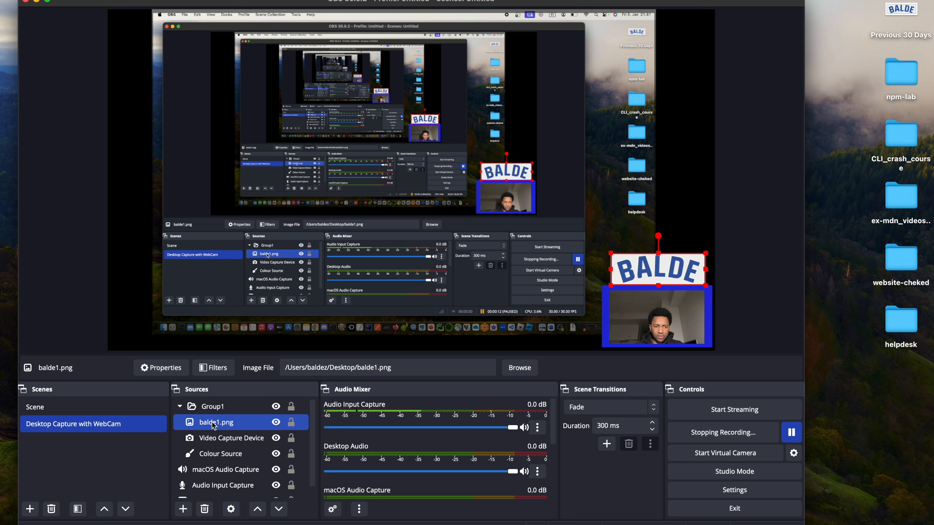
left_click(217, 408, "super")
left_click(219, 408)
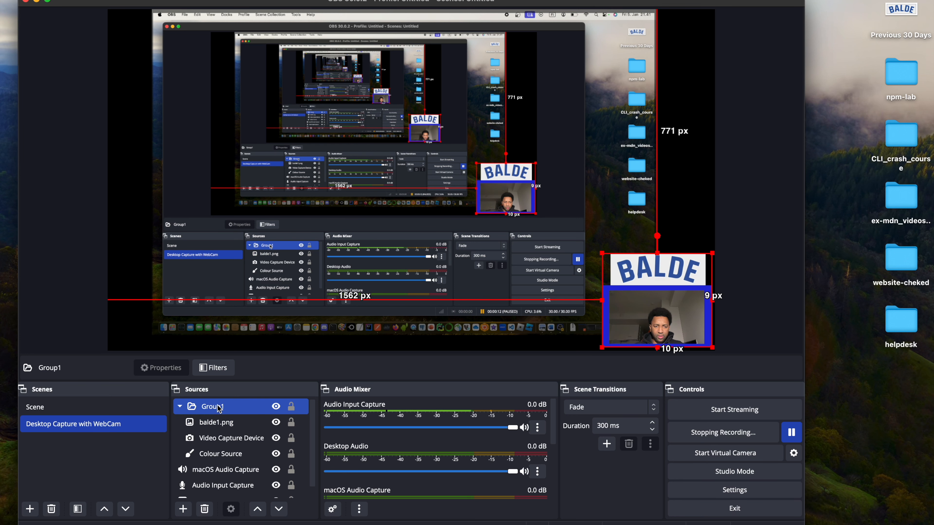
Try the Centre to screen transform on Group1 and undo it.
right_click(219, 408)
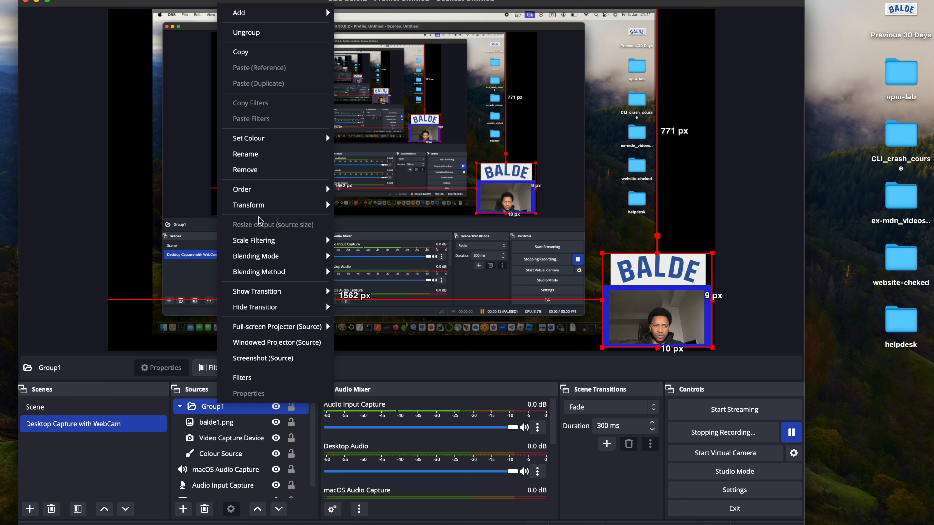
mouse_move(260, 203)
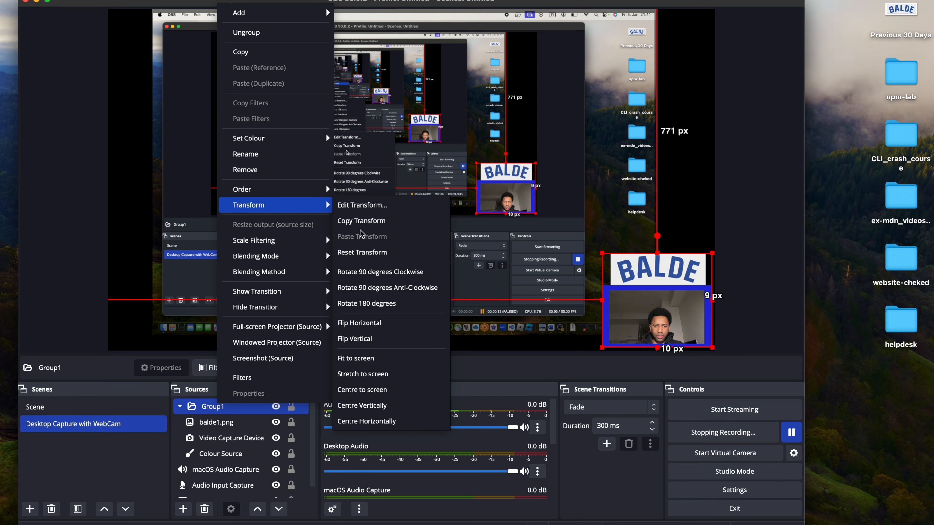
left_click(369, 397)
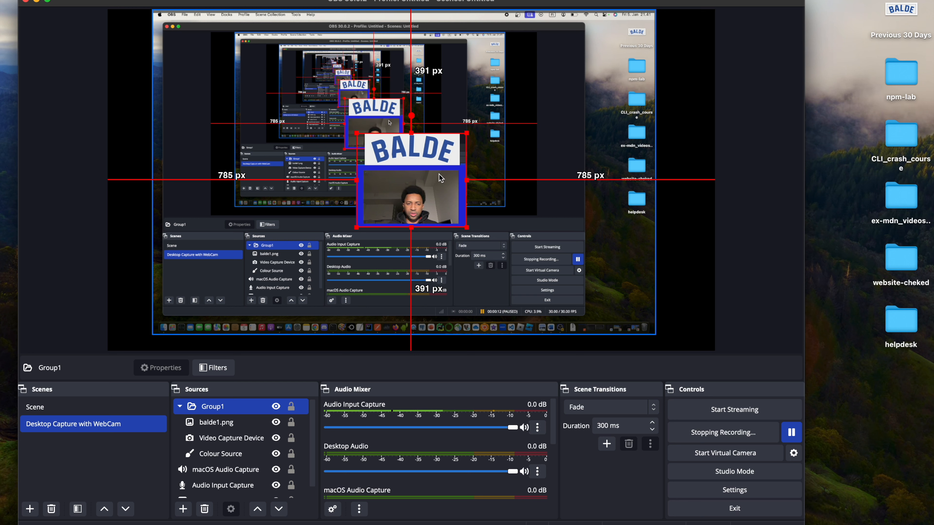
key("super+z")
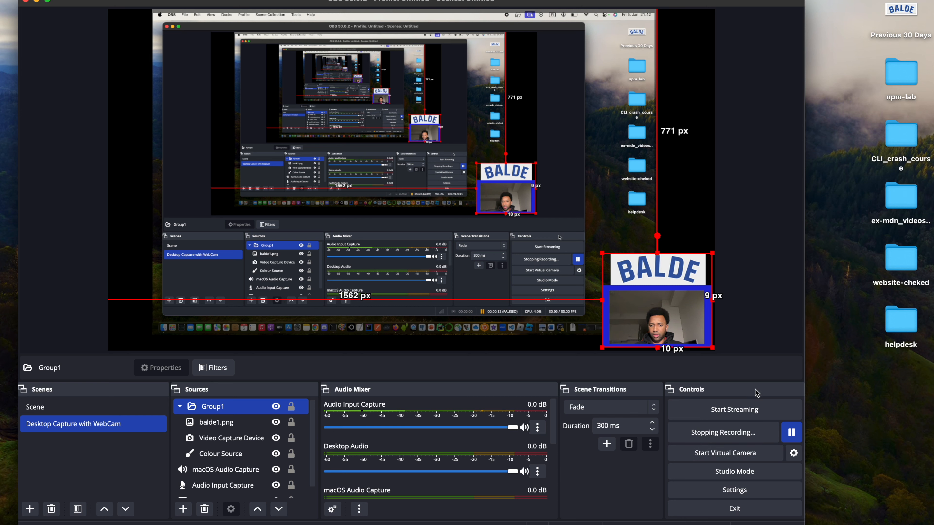
Detach the Controls dock and dock it again, placing Scene Transitions between Audio Mixer and Controls.
left_click_drag(756, 391, 852, 125)
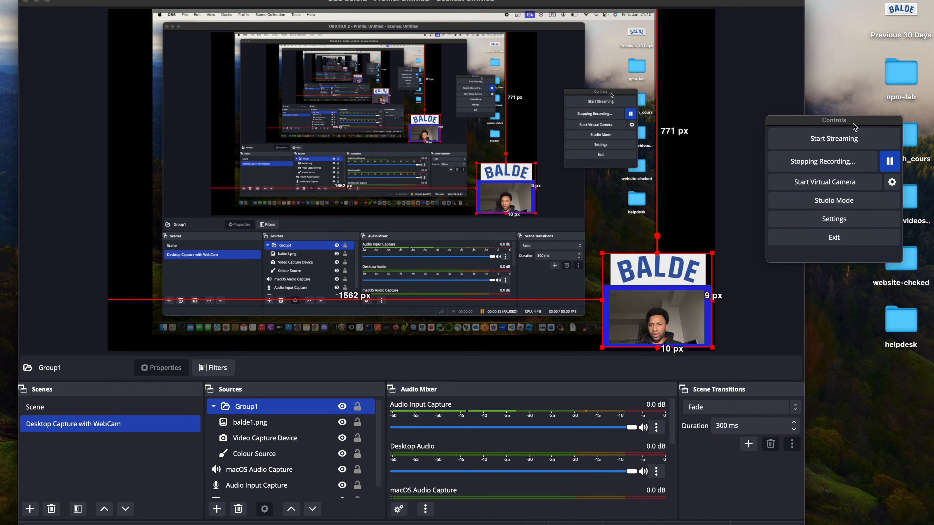
left_click_drag(853, 123, 792, 386)
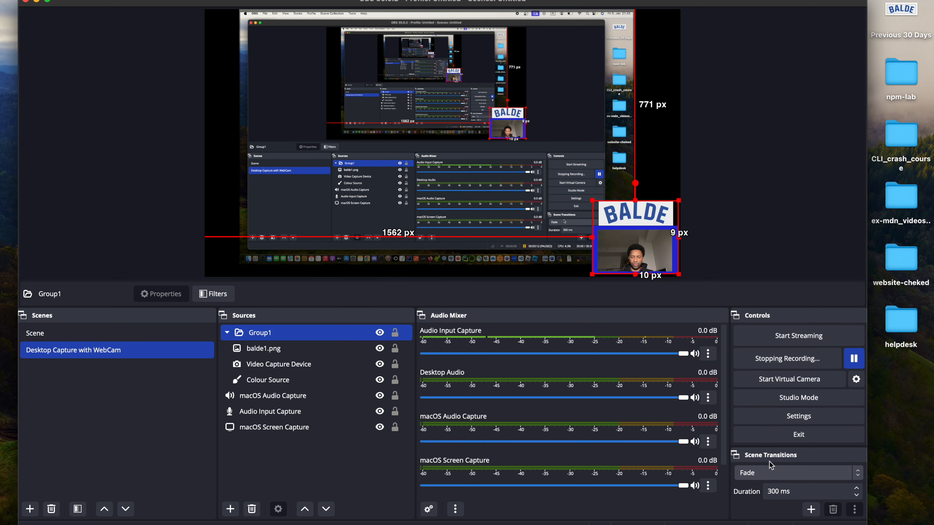
left_click_drag(805, 458, 716, 319)
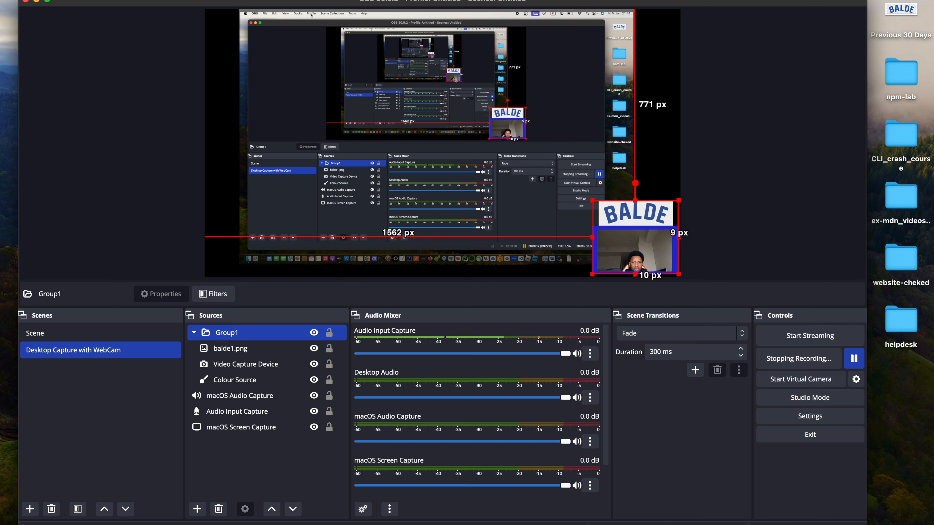
Examine the profile and scene collection options, opening the name prompt for a new scene collection and cancelling it.
left_click(168, 0)
left_click(168, 0)
left_click(140, 172)
left_click(168, 0)
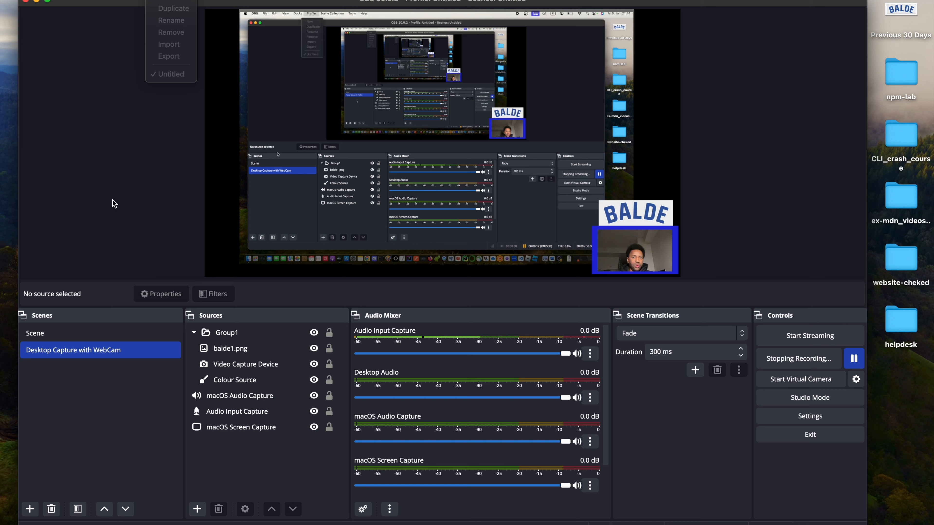
mouse_move(227, 2)
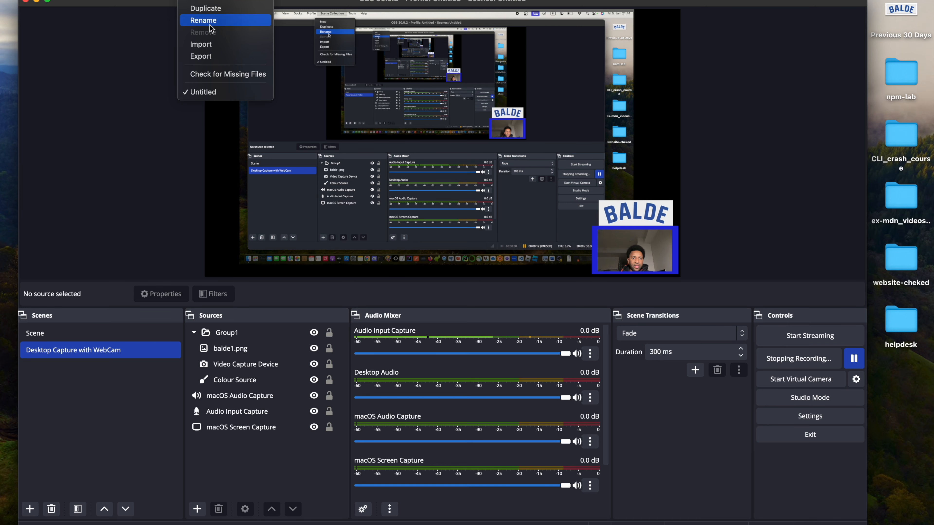
left_click(202, 3)
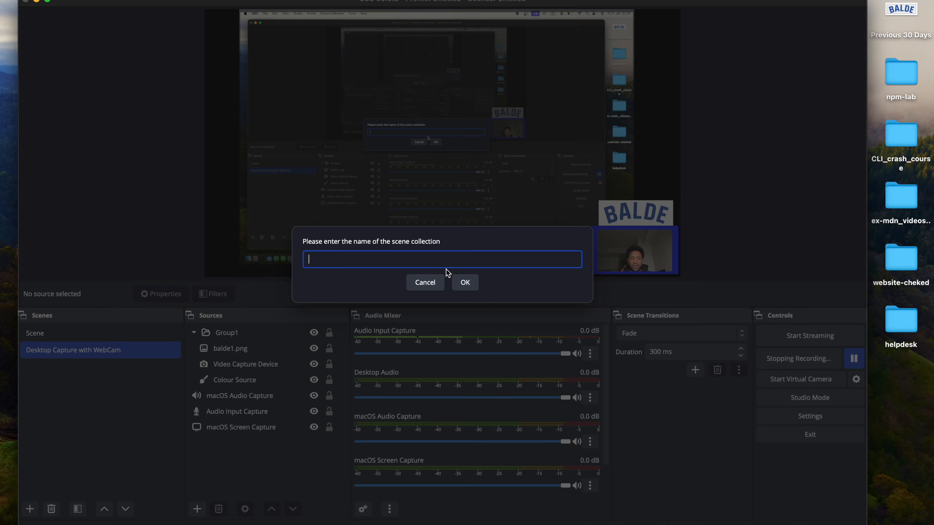
left_click(425, 283)
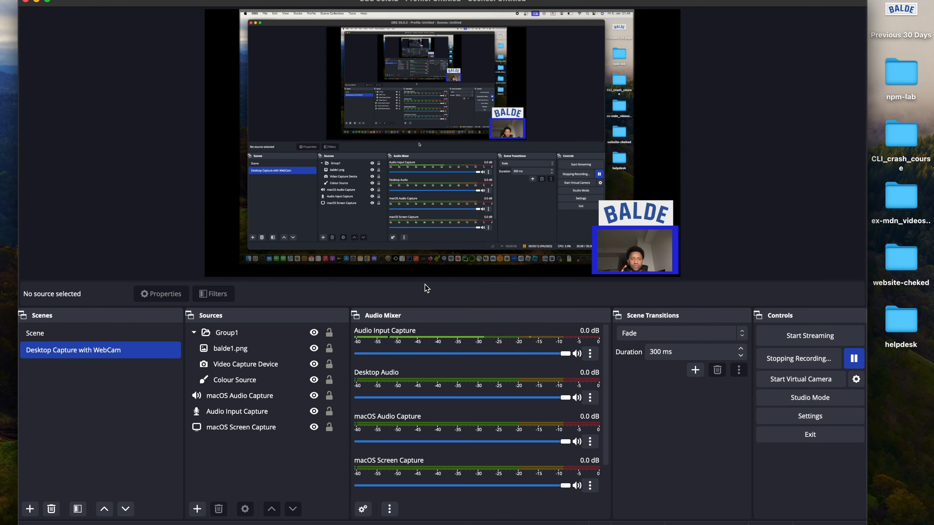